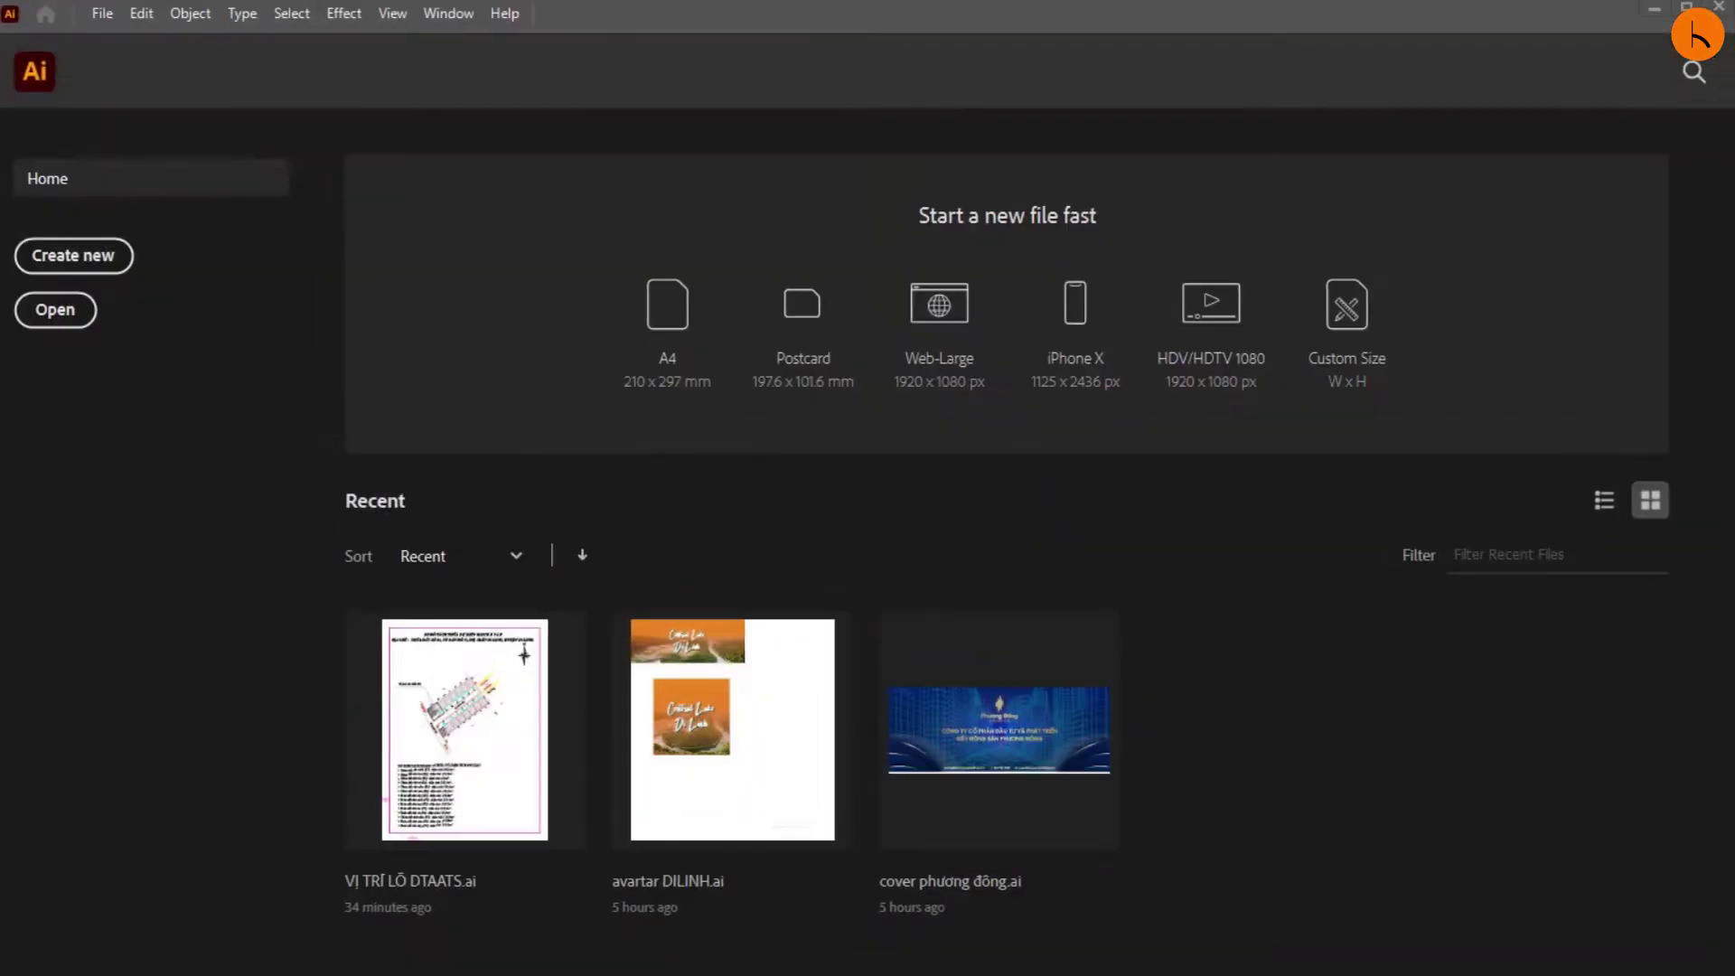
Create a new blank document, Untitled-3, using the default preset.
left_click(117, 271)
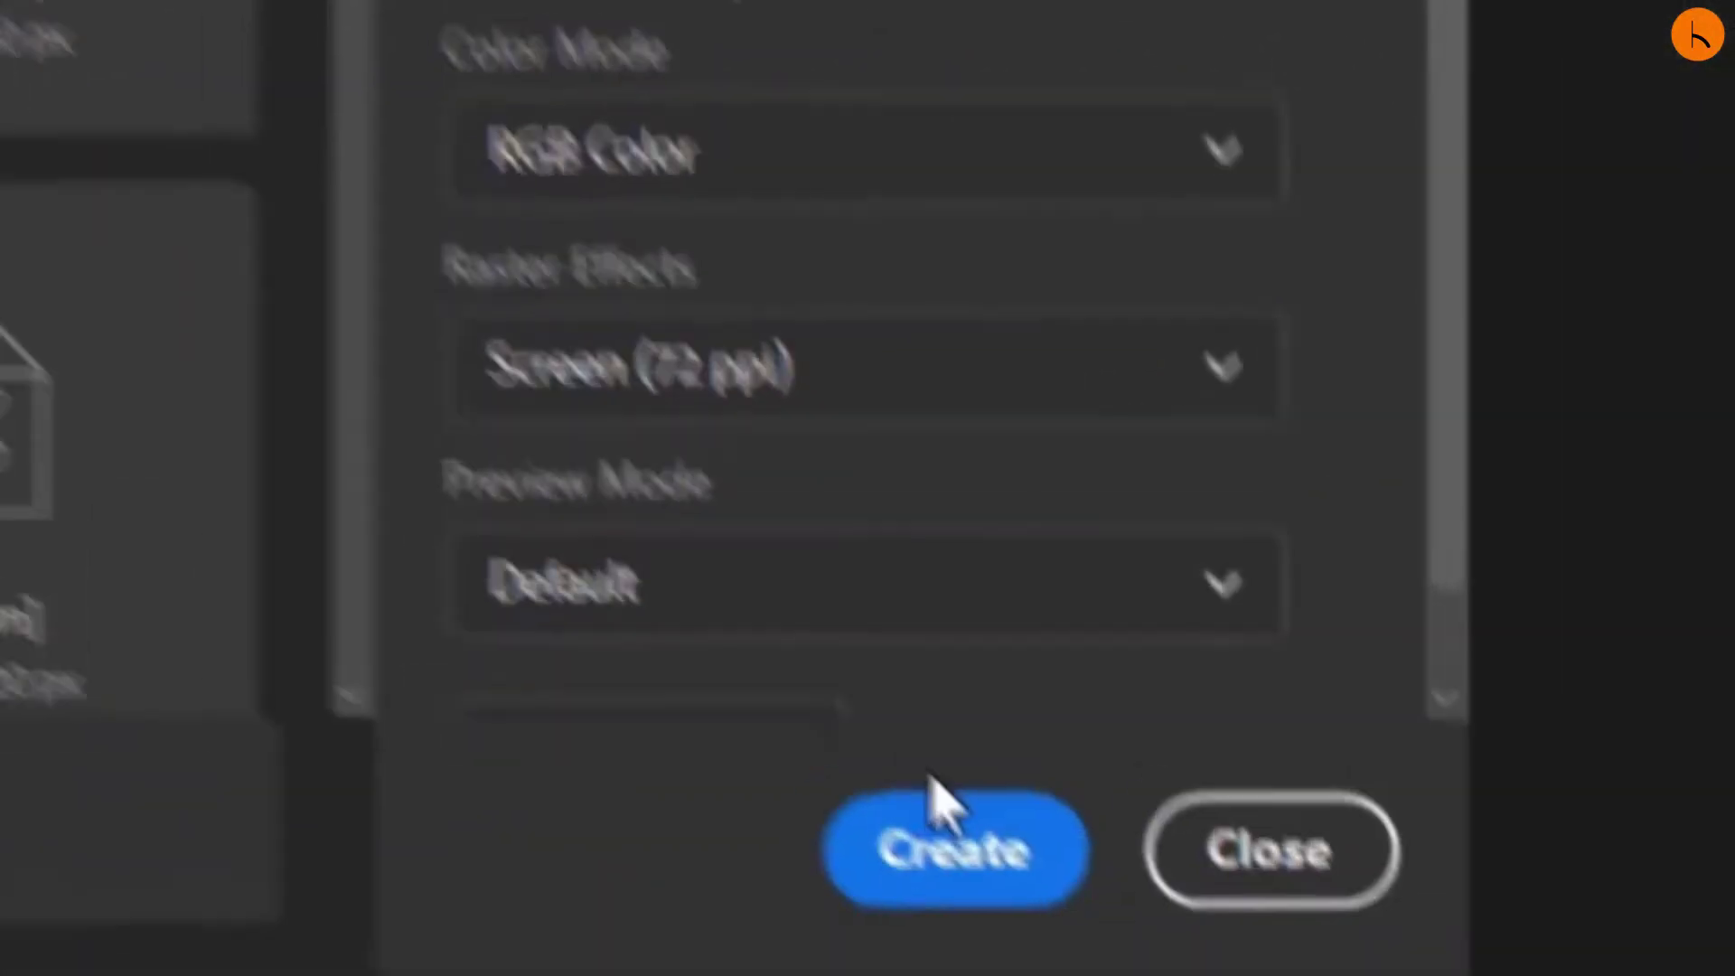
left_click(949, 845)
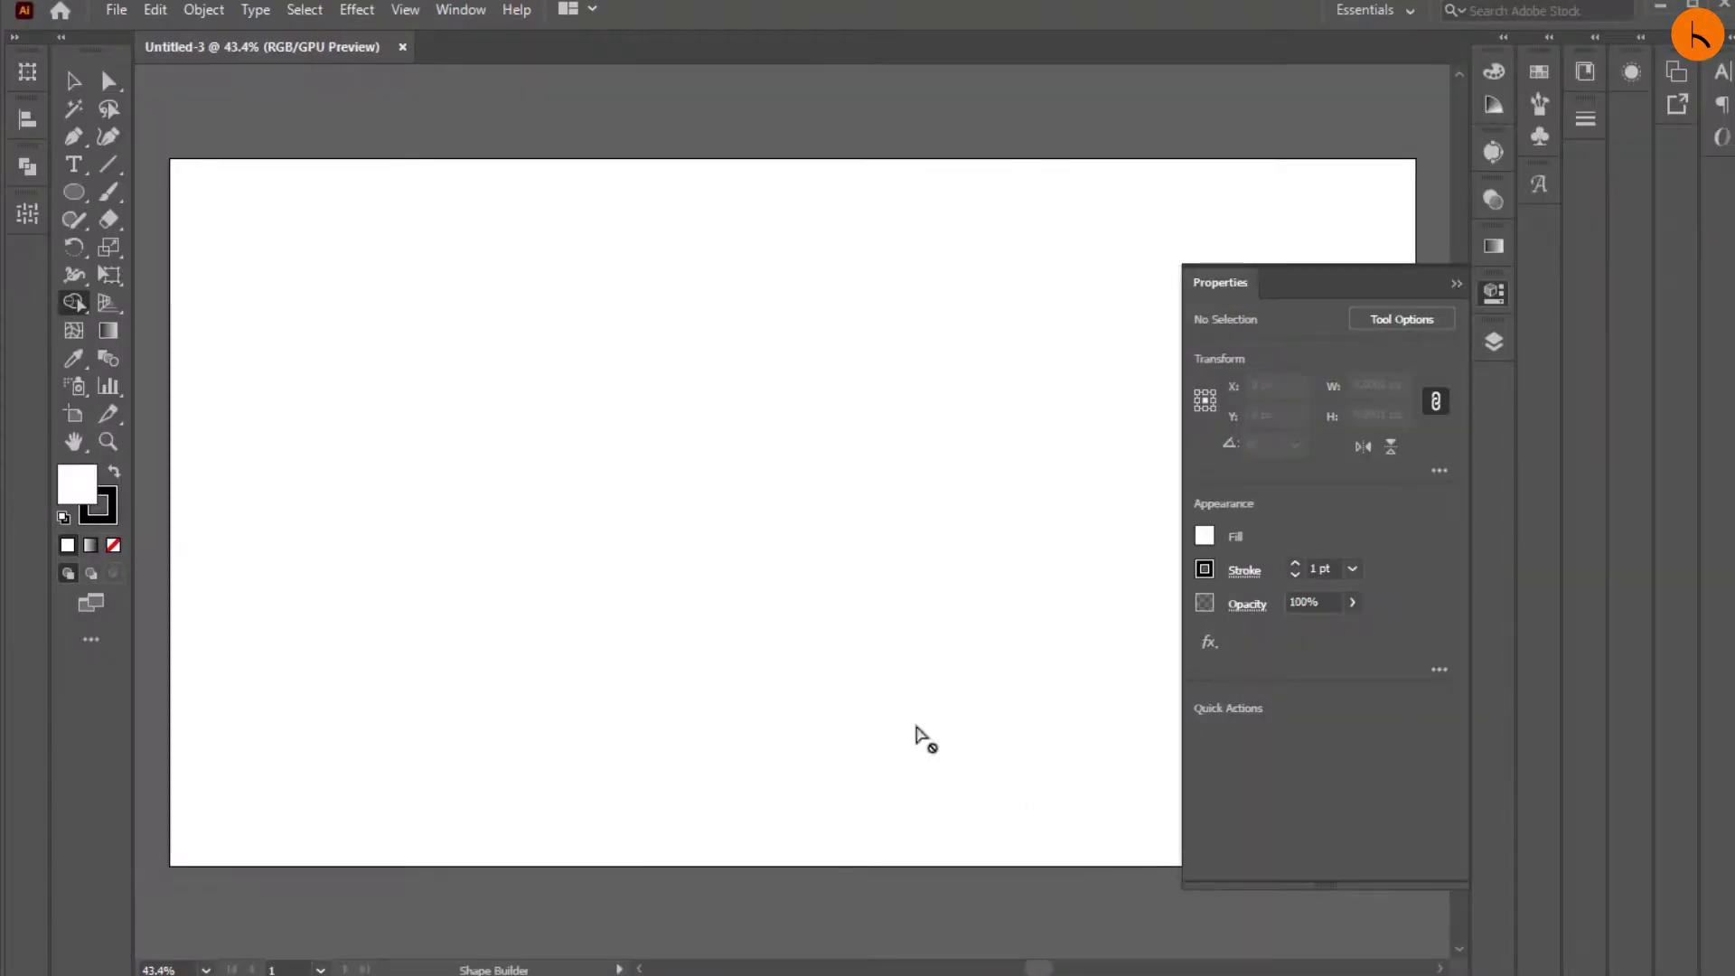
Draw a 500 px vertical line at 90° and move it onto the artboard's left side.
left_click(110, 164)
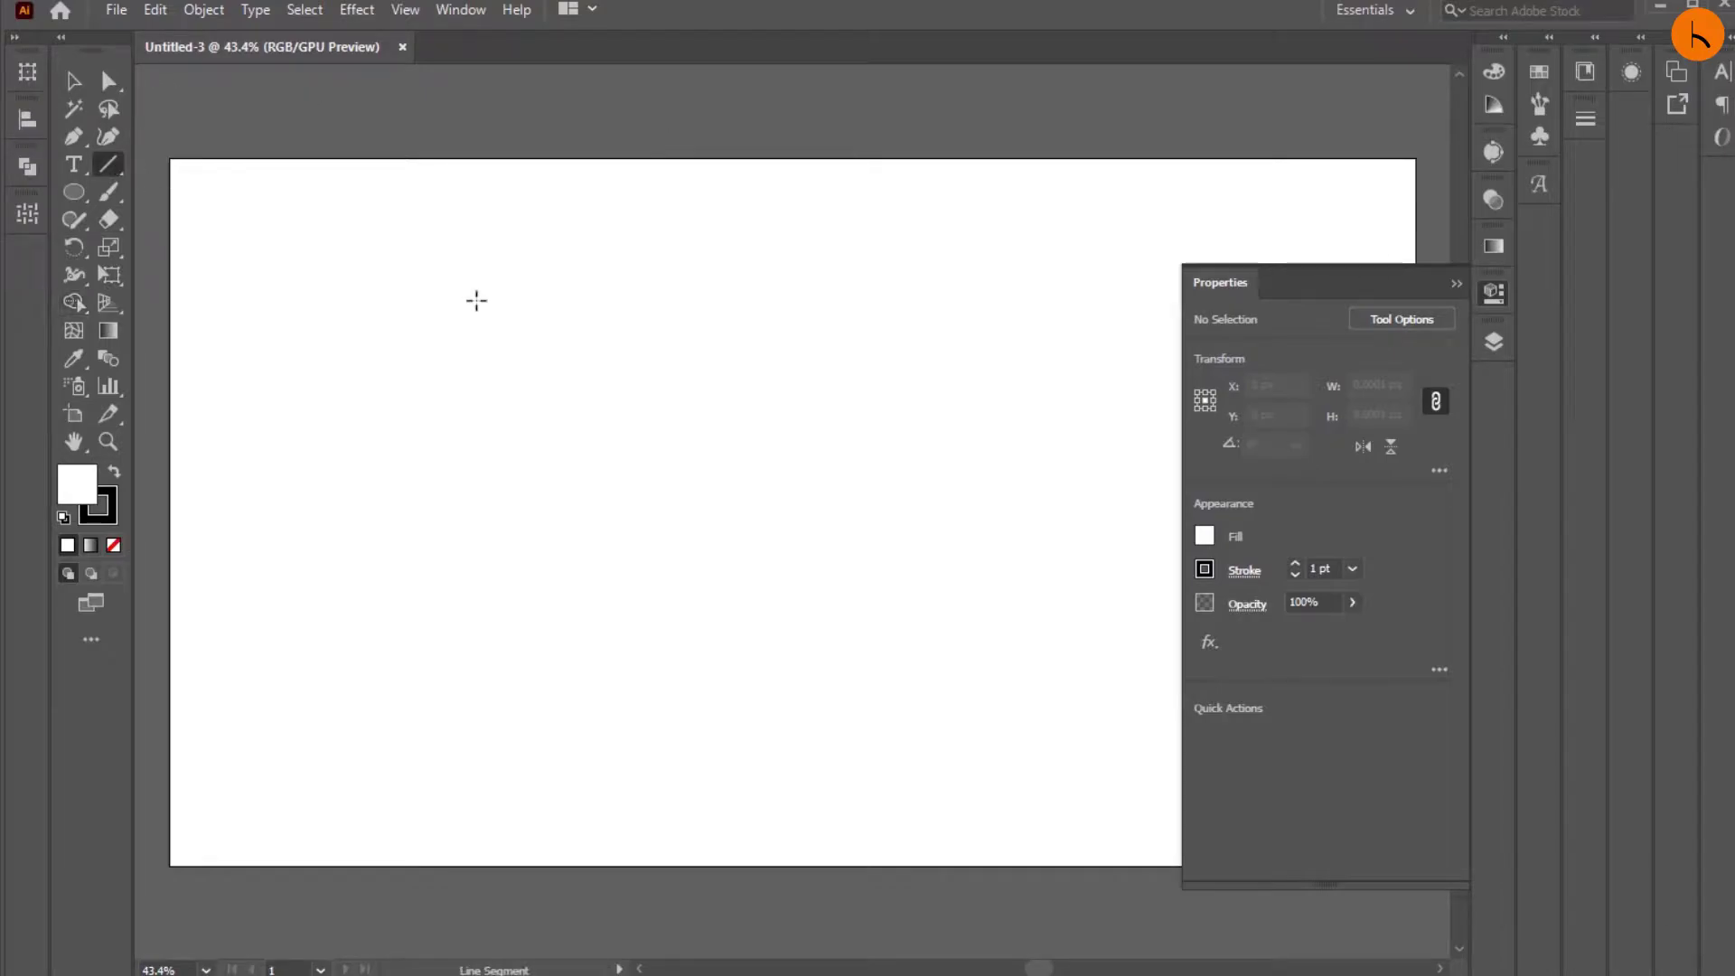
left_click(477, 300)
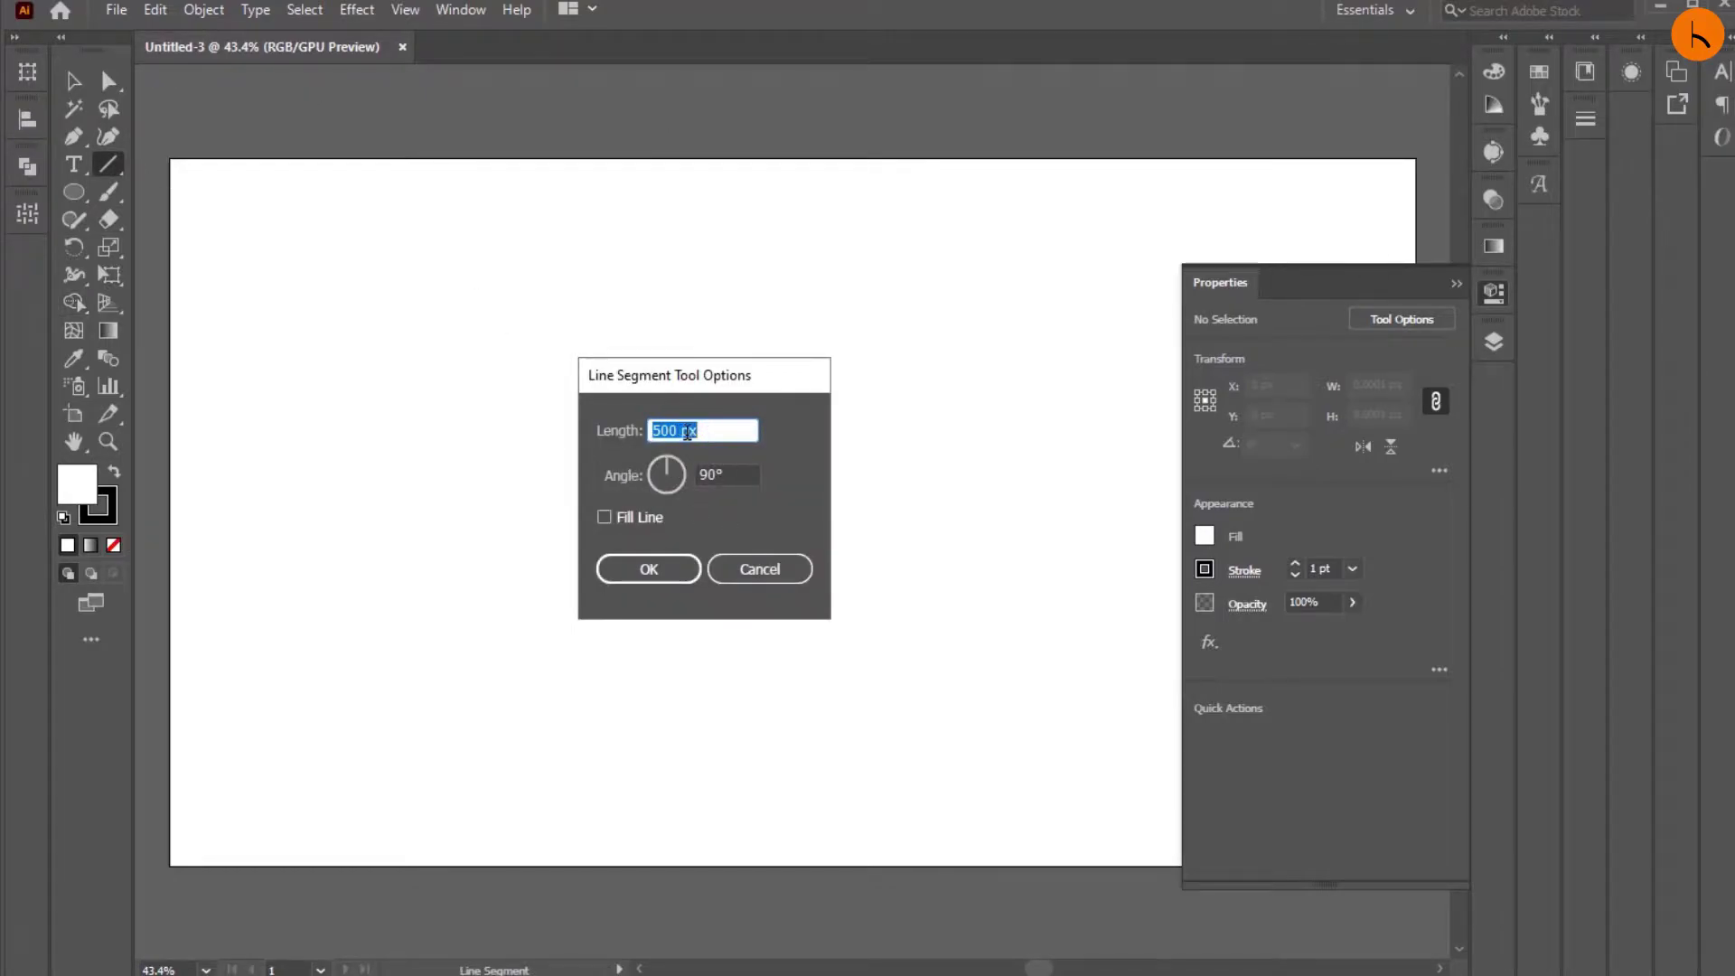
left_click(658, 560)
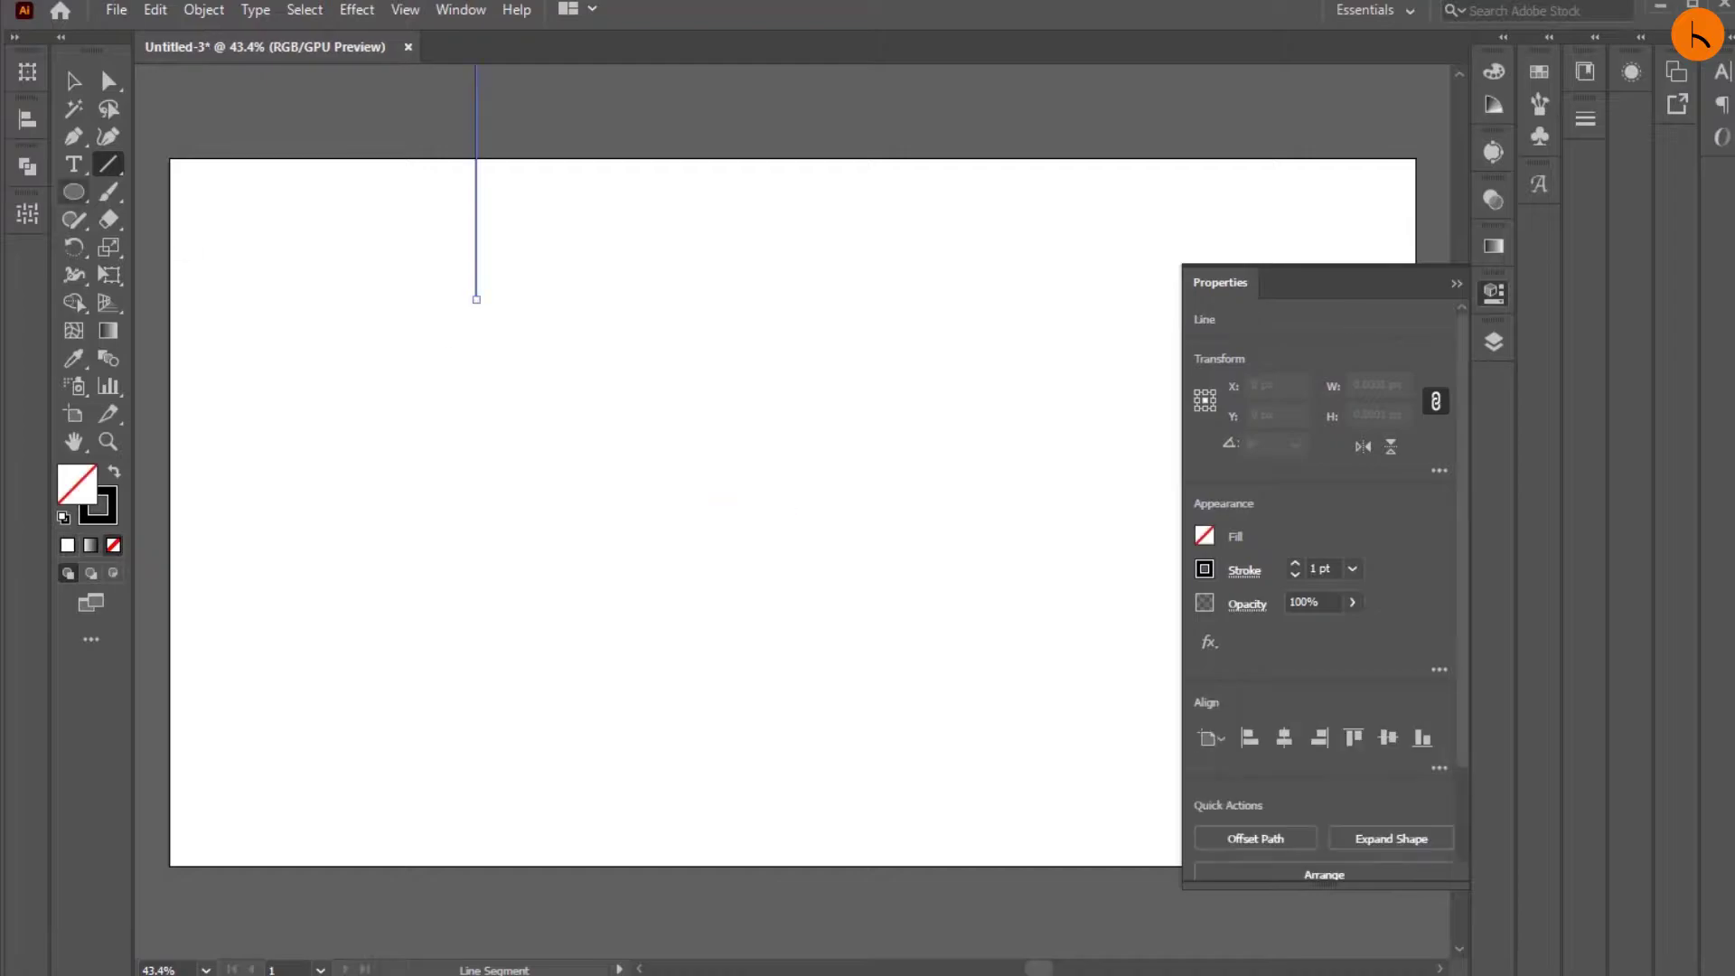
left_click(72, 80)
left_click_drag(473, 168, 468, 601)
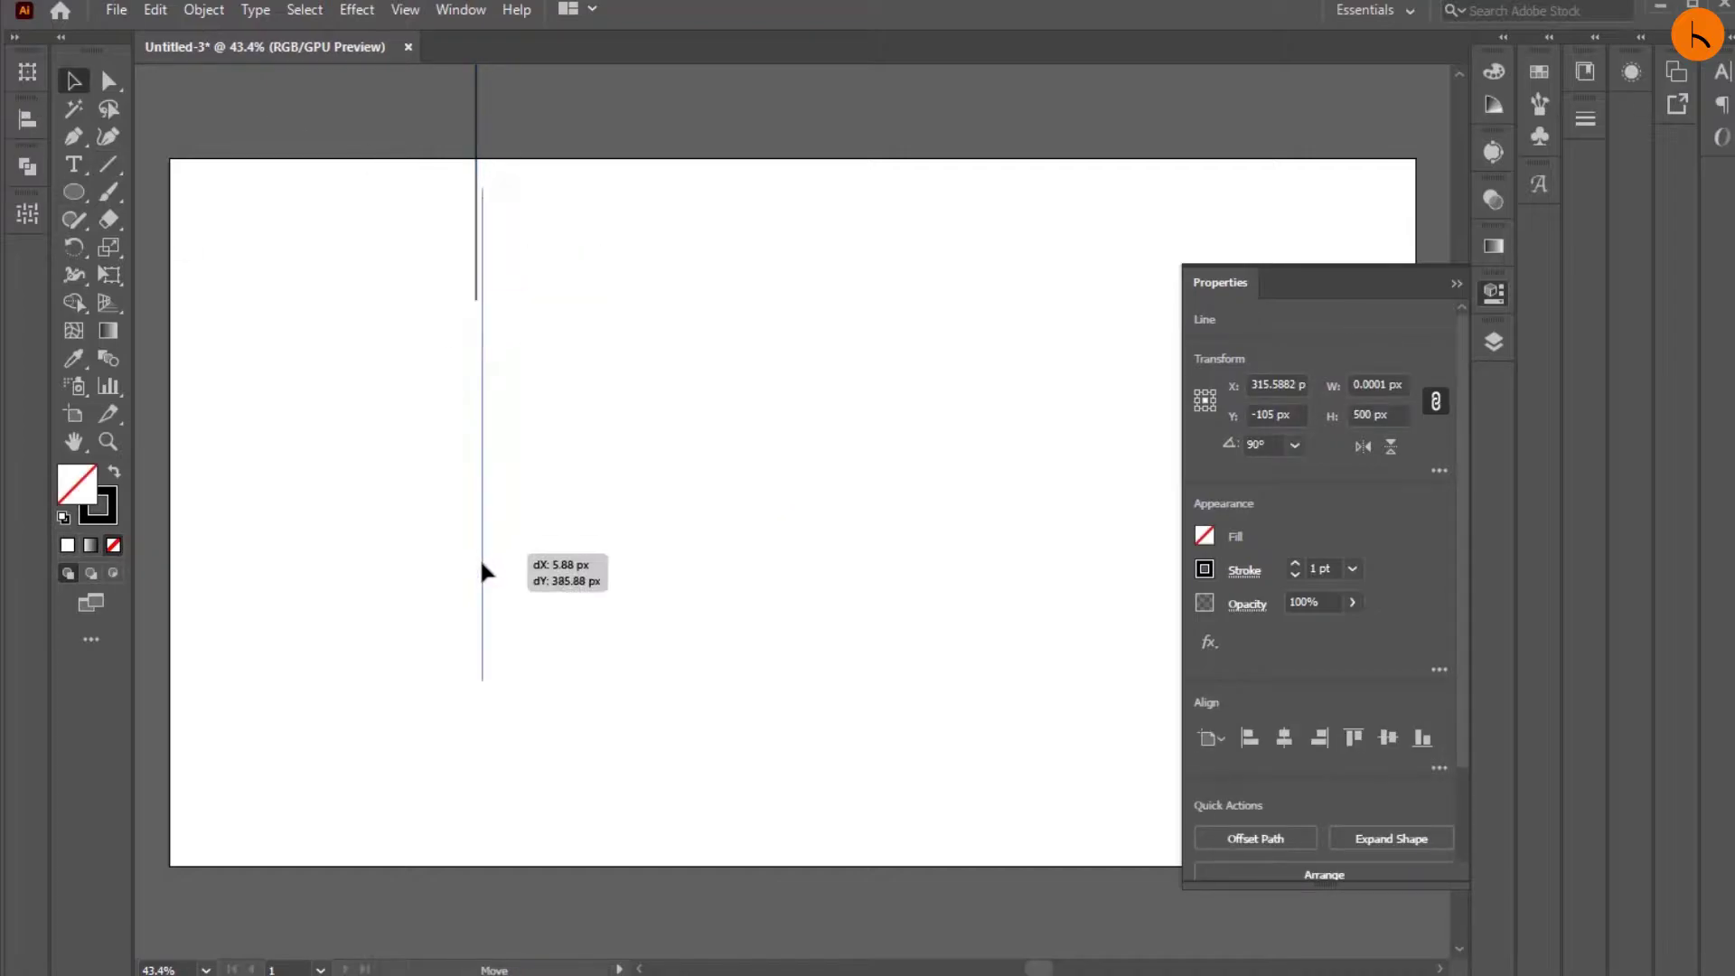
left_click(569, 575)
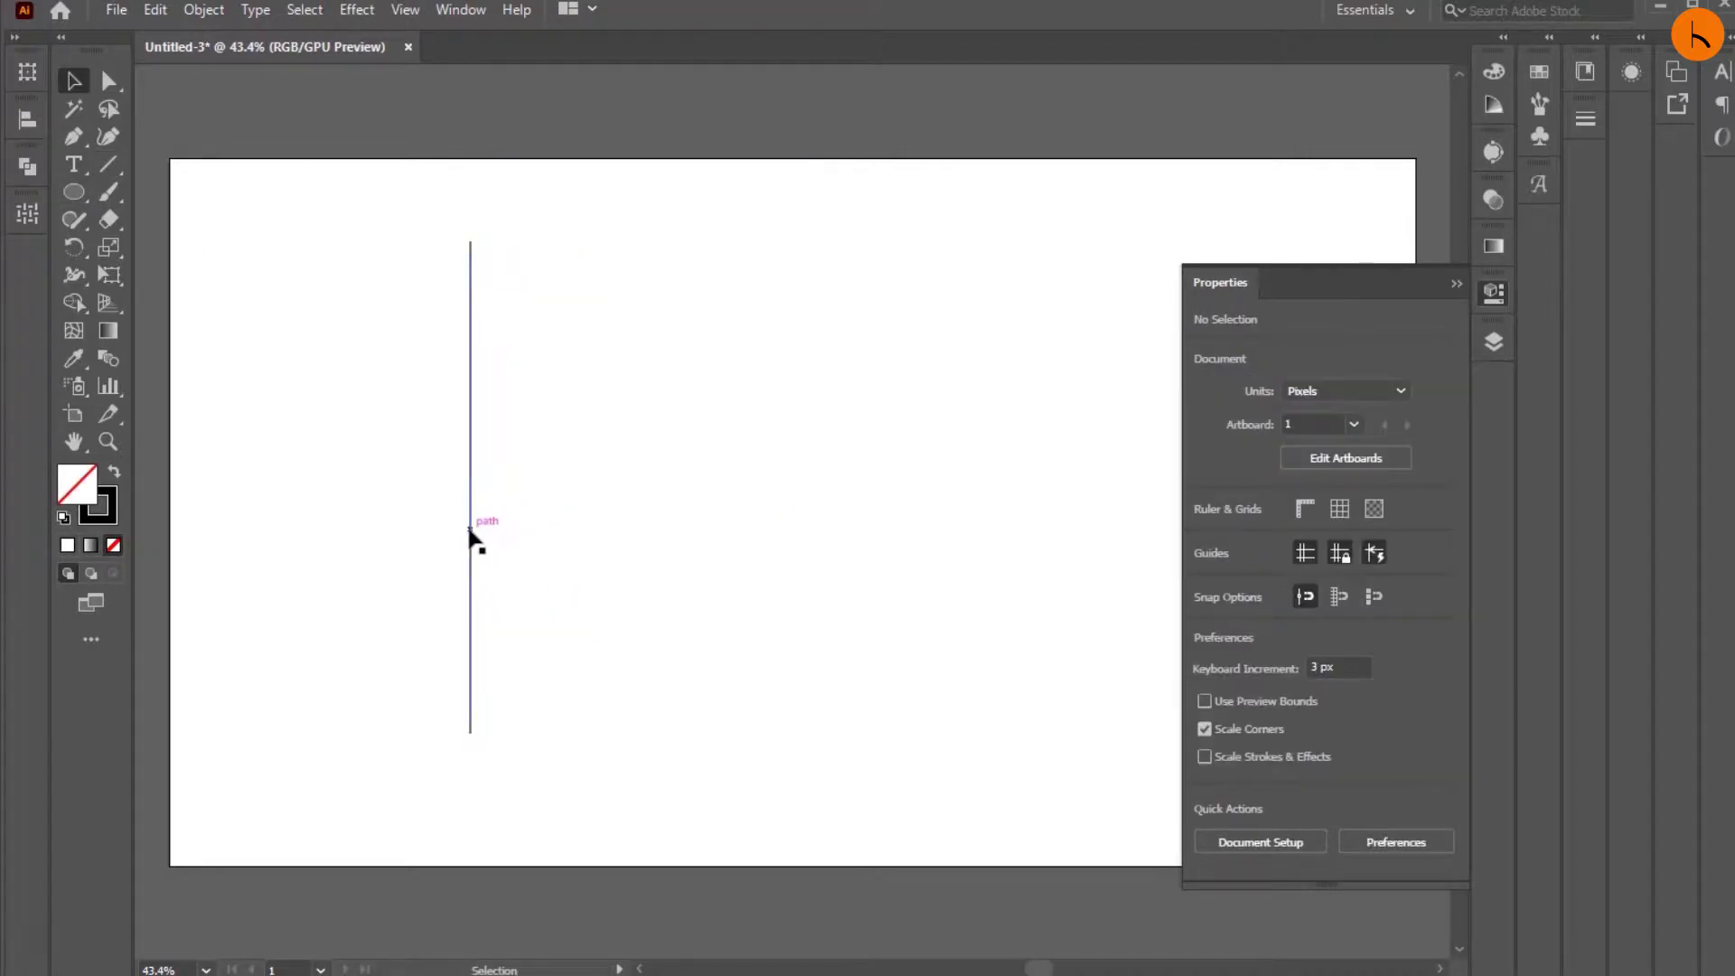
Alt-drag a copy of the line to the right, repeat it with Ctrl+D, then undo.
left_click_drag(470, 539, 511, 542)
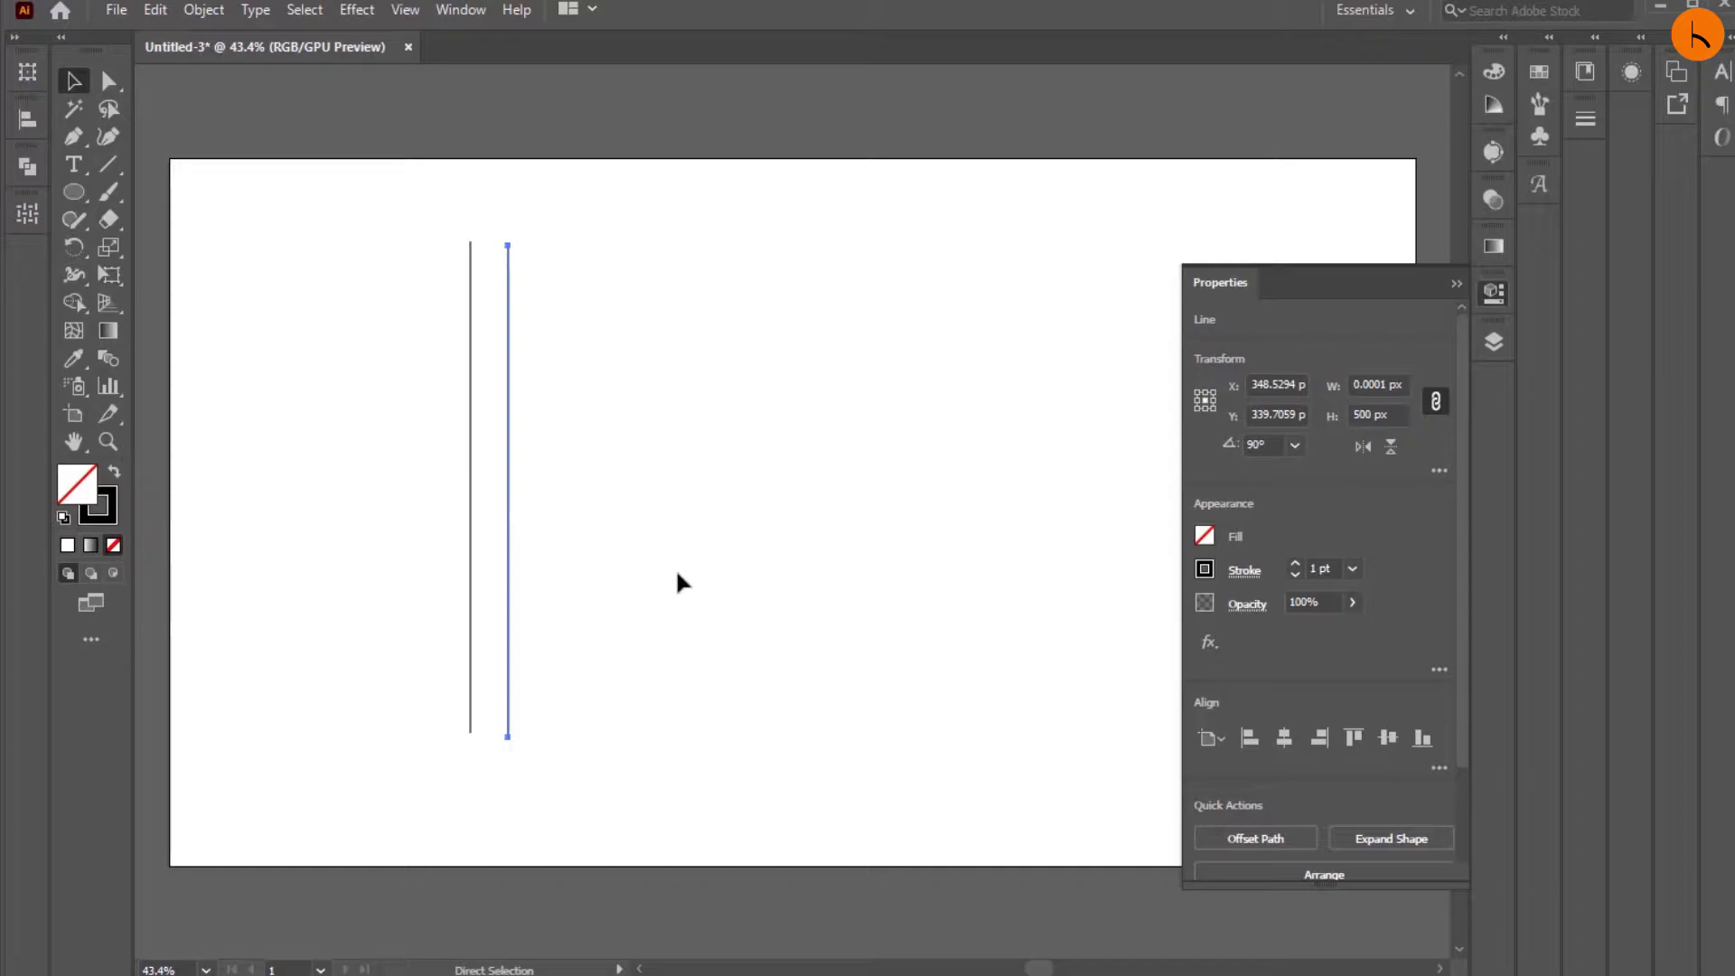
key("ctrl+d")
key("ctrl+d")
key("ctrl+d")
key("ctrl+d")
key("ctrl+d")
key("ctrl+d")
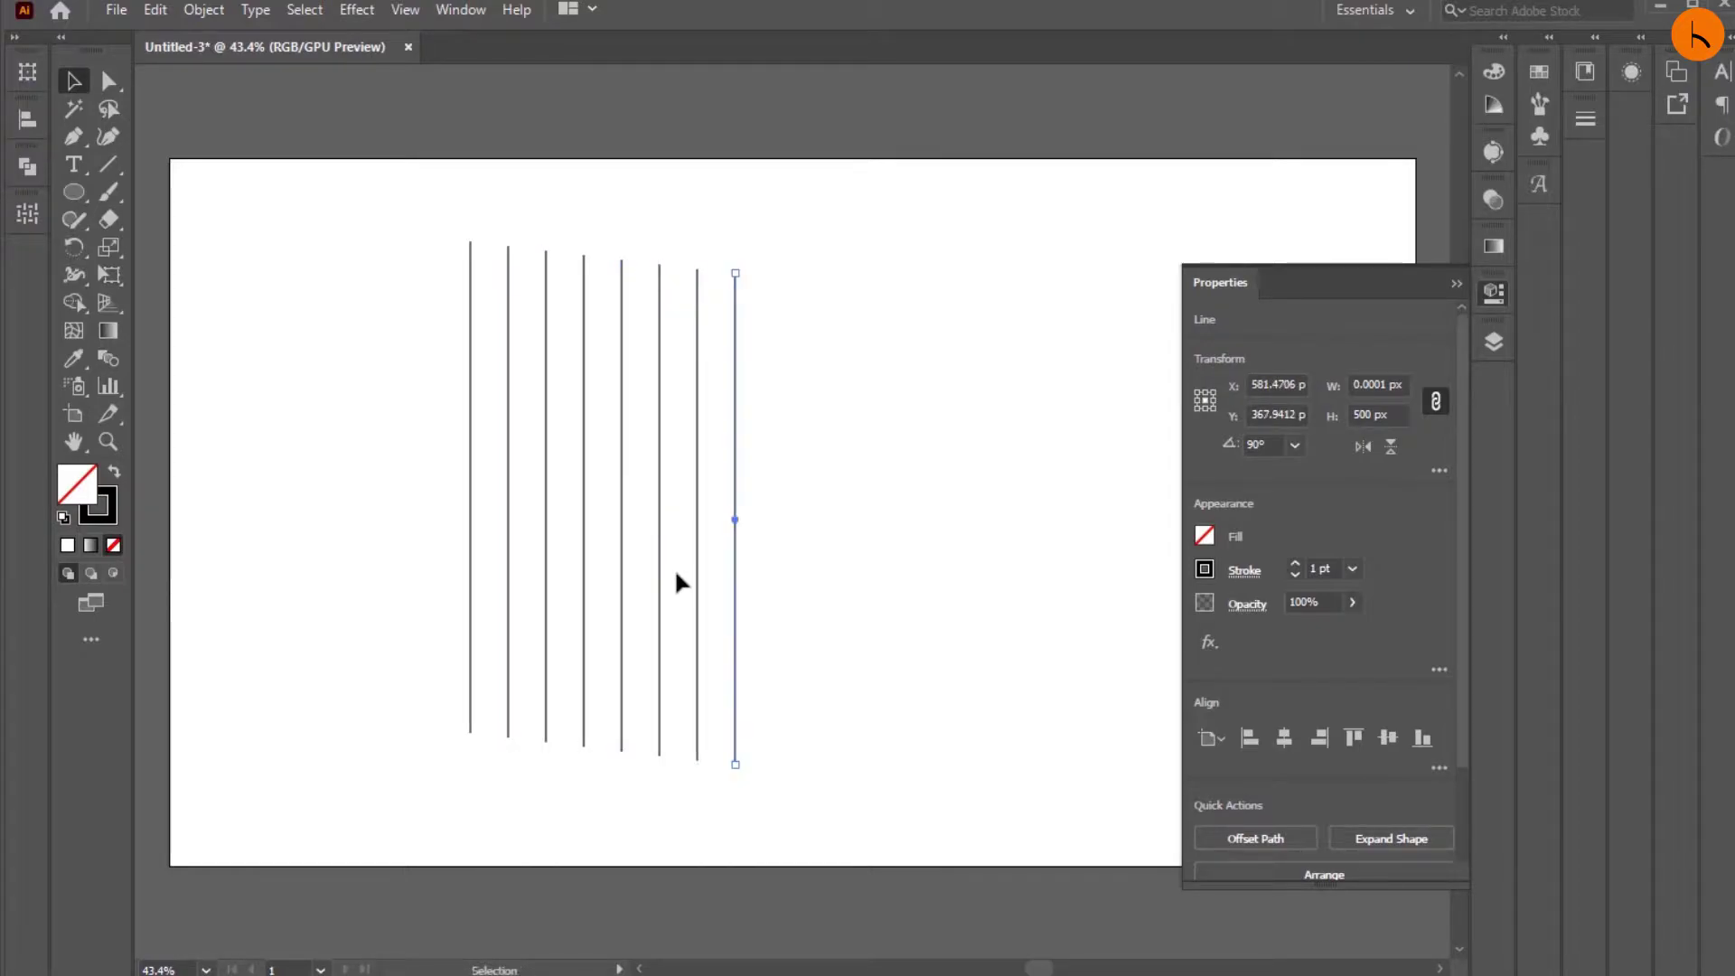
key("ctrl+z")
key("ctrl+z")
key("ctrl+z")
key("ctrl+z")
key("ctrl+z")
key("ctrl+z")
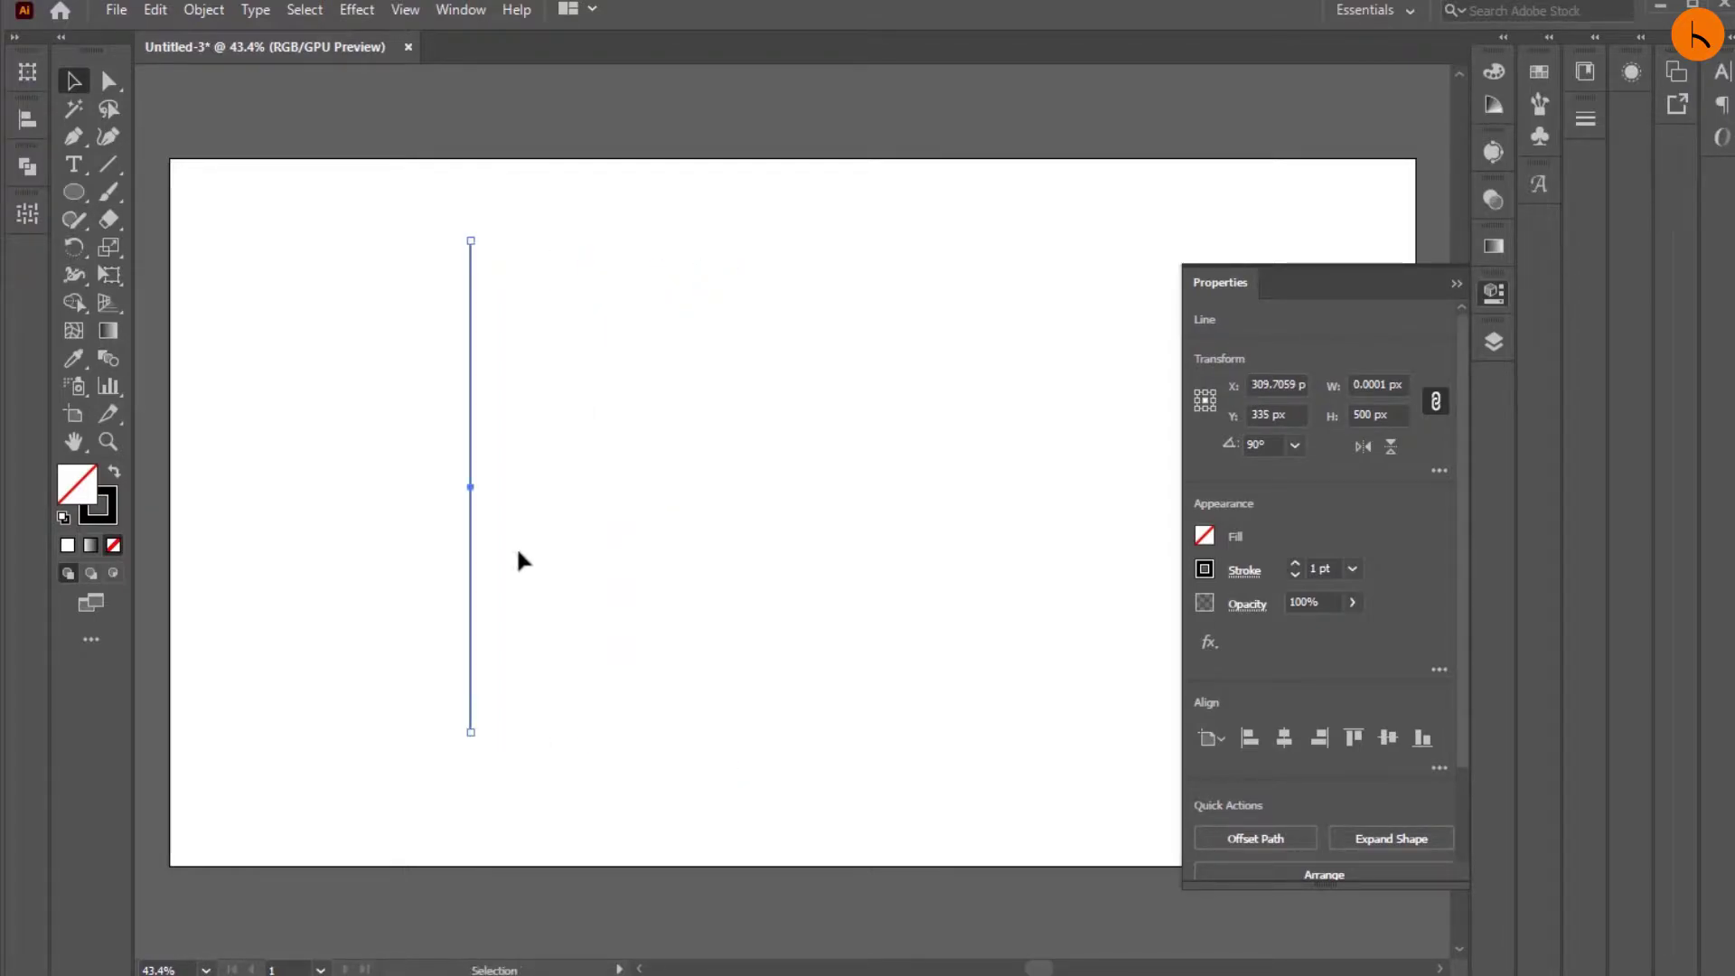
Select the line, nudge it right, then undo the accidental move.
left_click(422, 432)
left_click(472, 604)
left_click(472, 604, "shift")
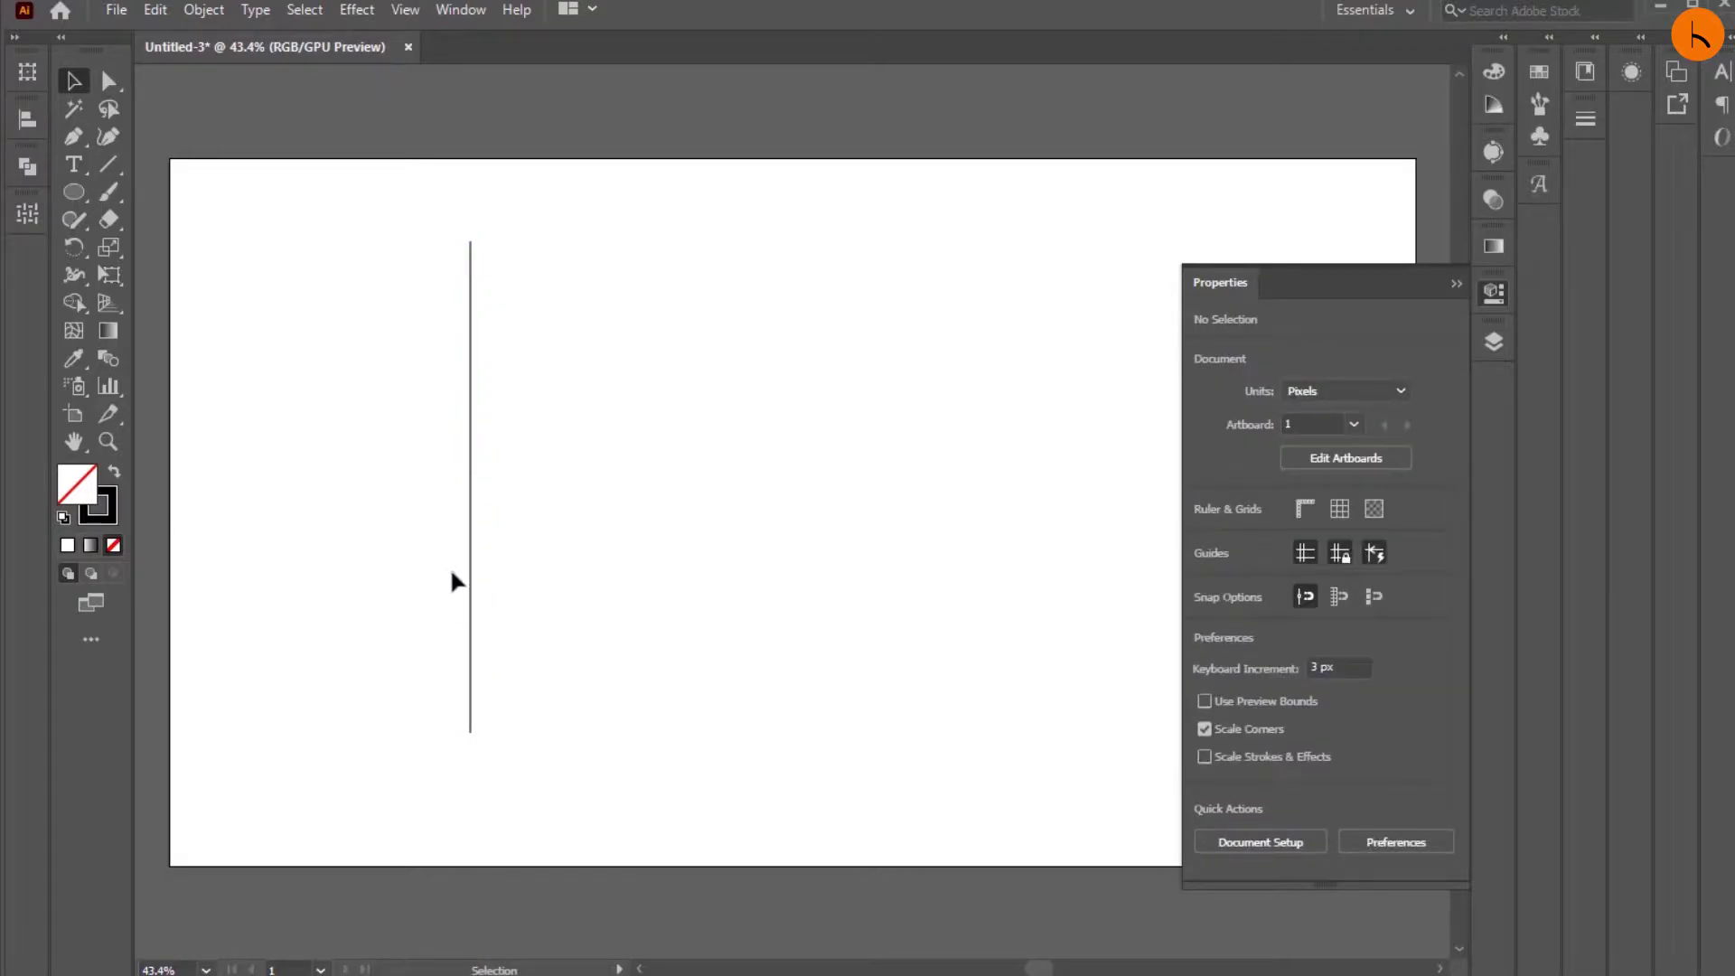
left_click_drag(470, 589, 499, 585)
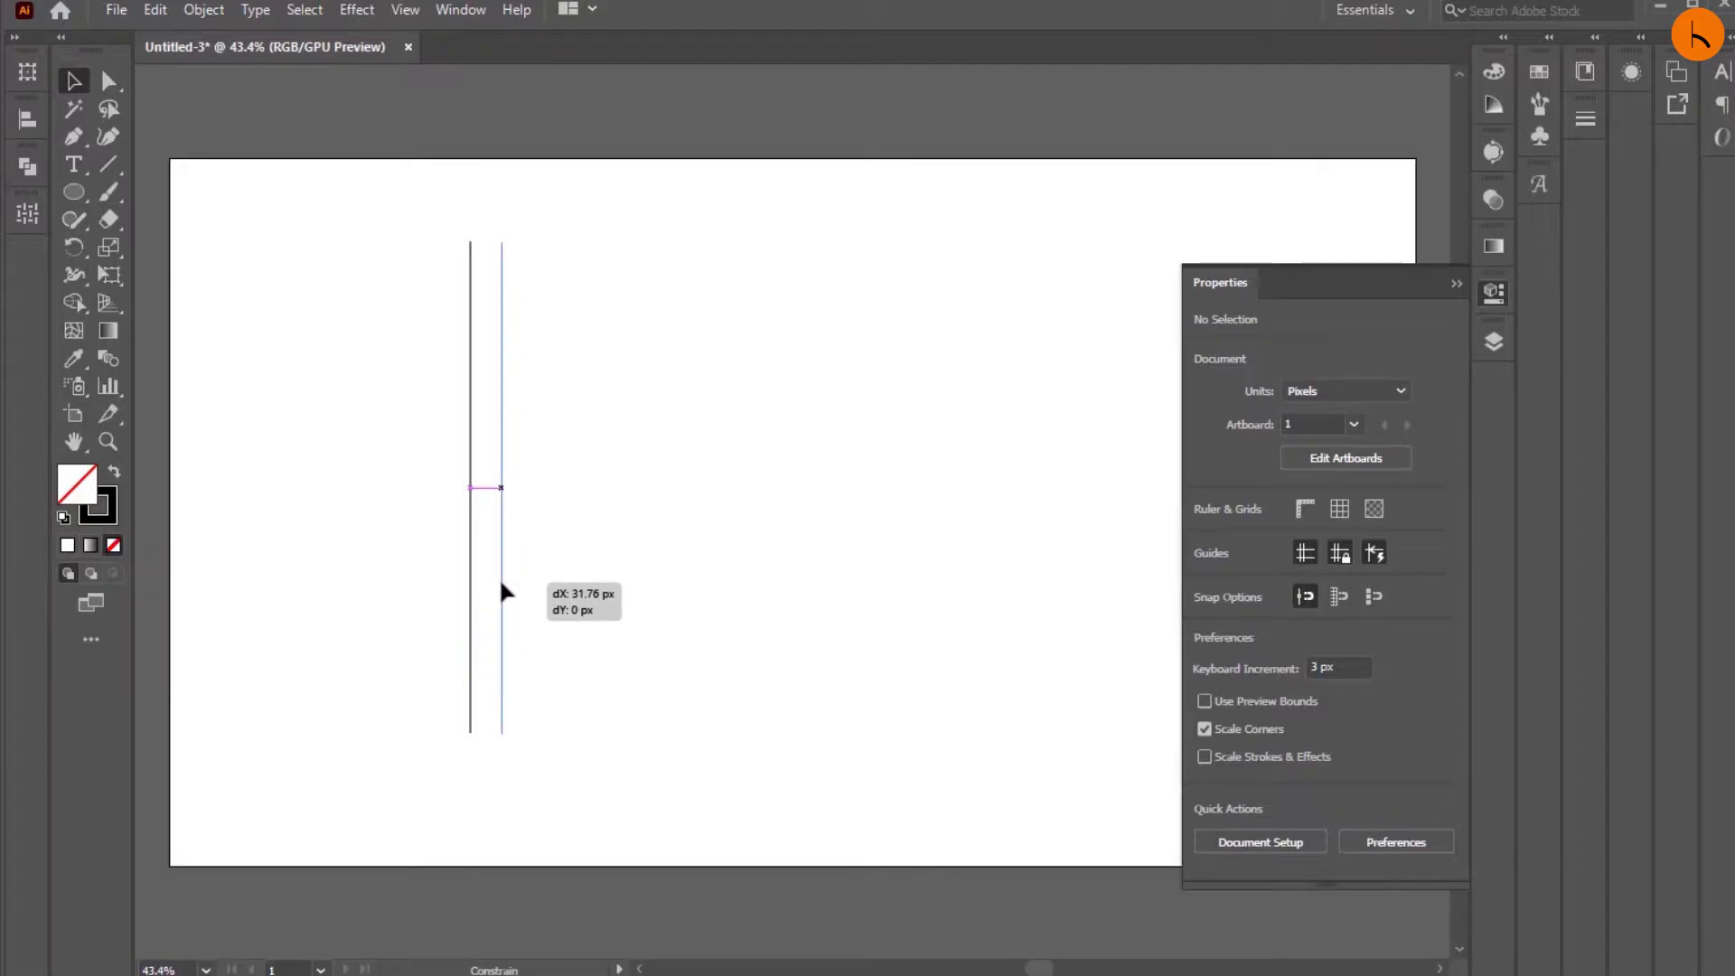
left_click_drag(499, 589, 500, 589)
key("ctrl+z")
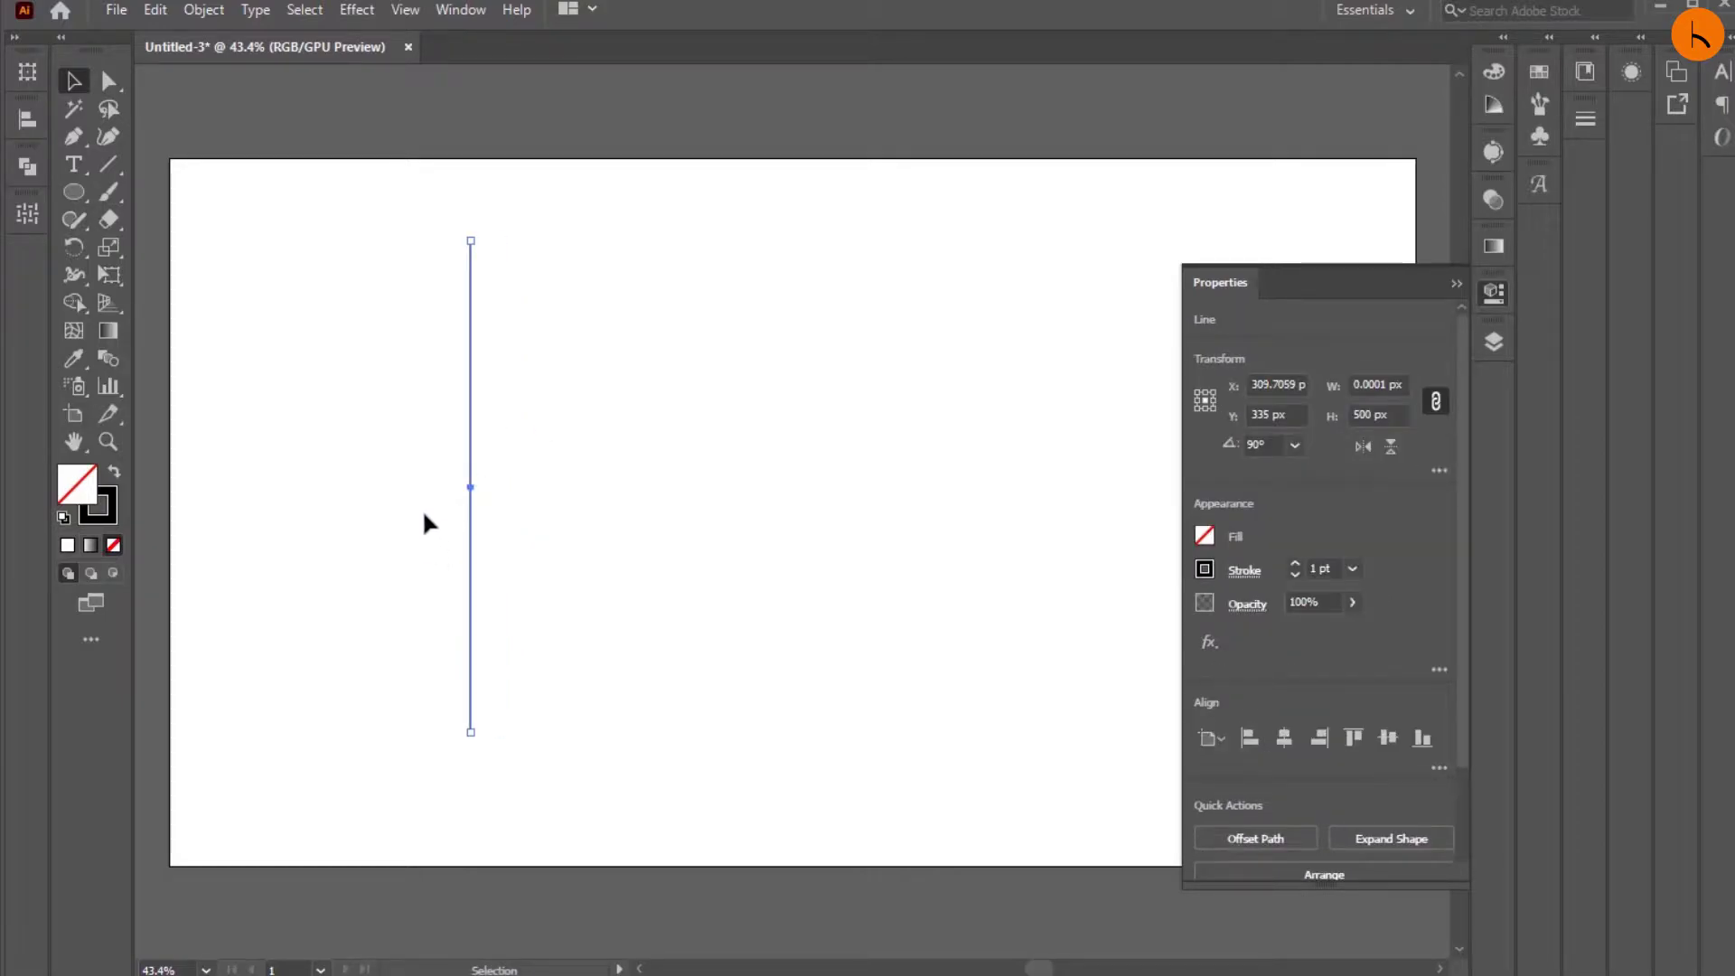
Copy the line to the right and repeat to make ten evenly spaced lines, then group them.
left_click_drag(470, 520, 501, 523)
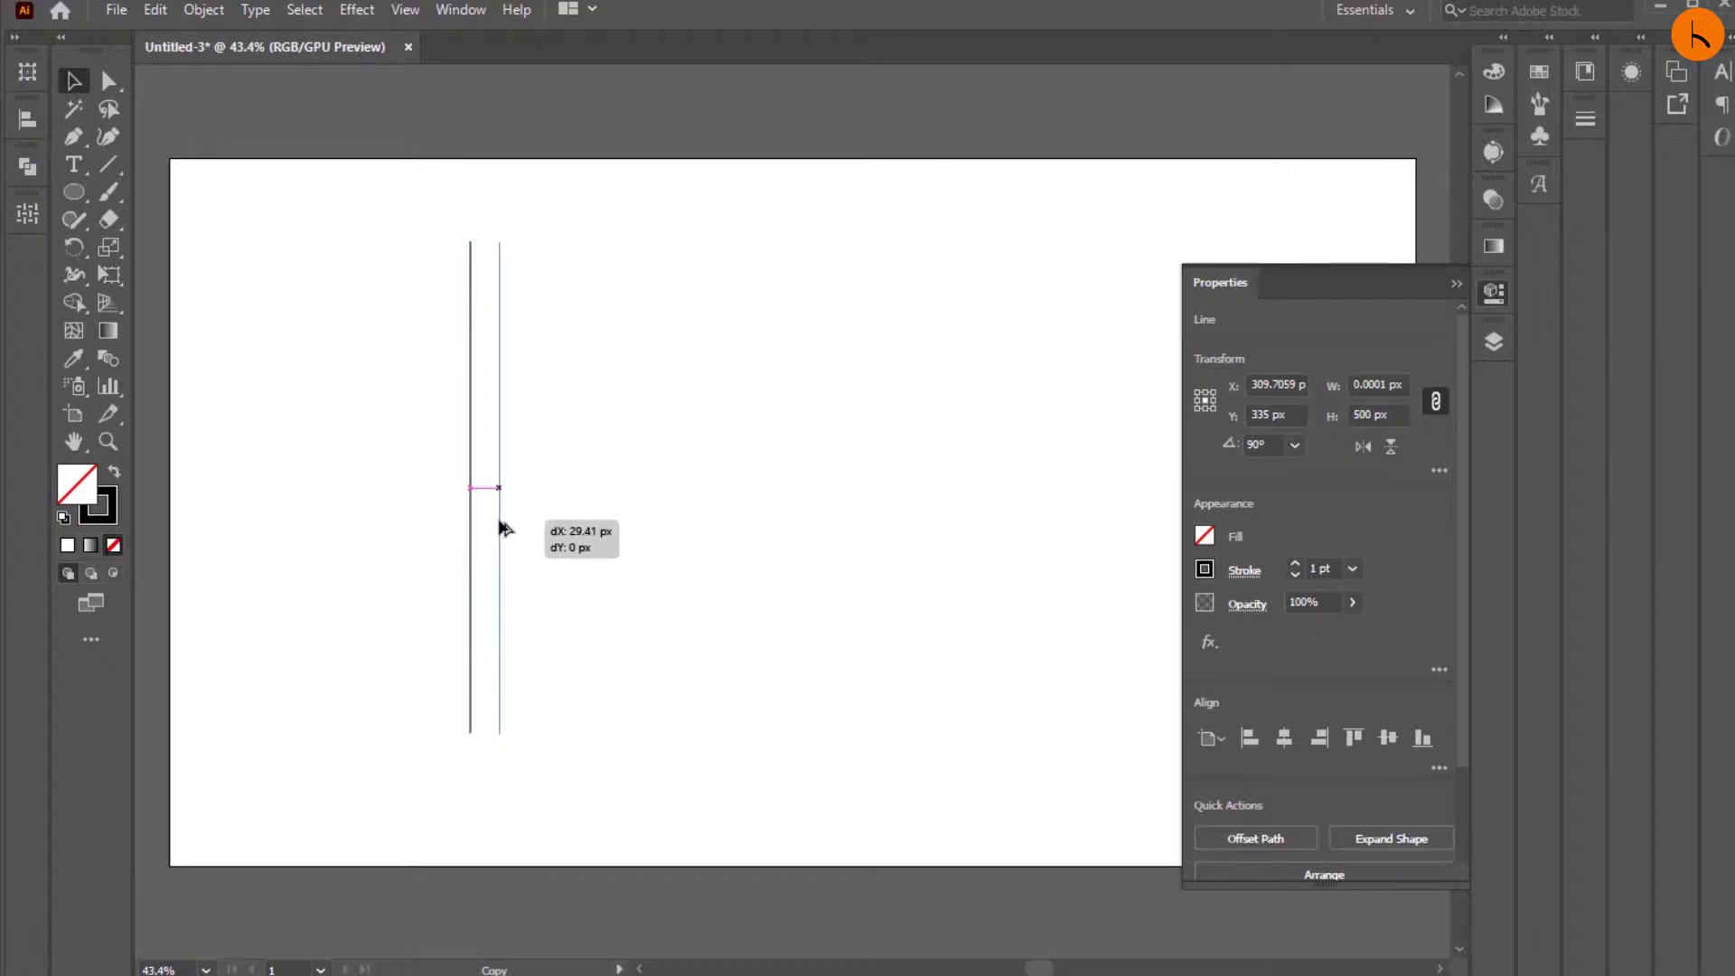
left_click_drag(503, 527, 503, 524)
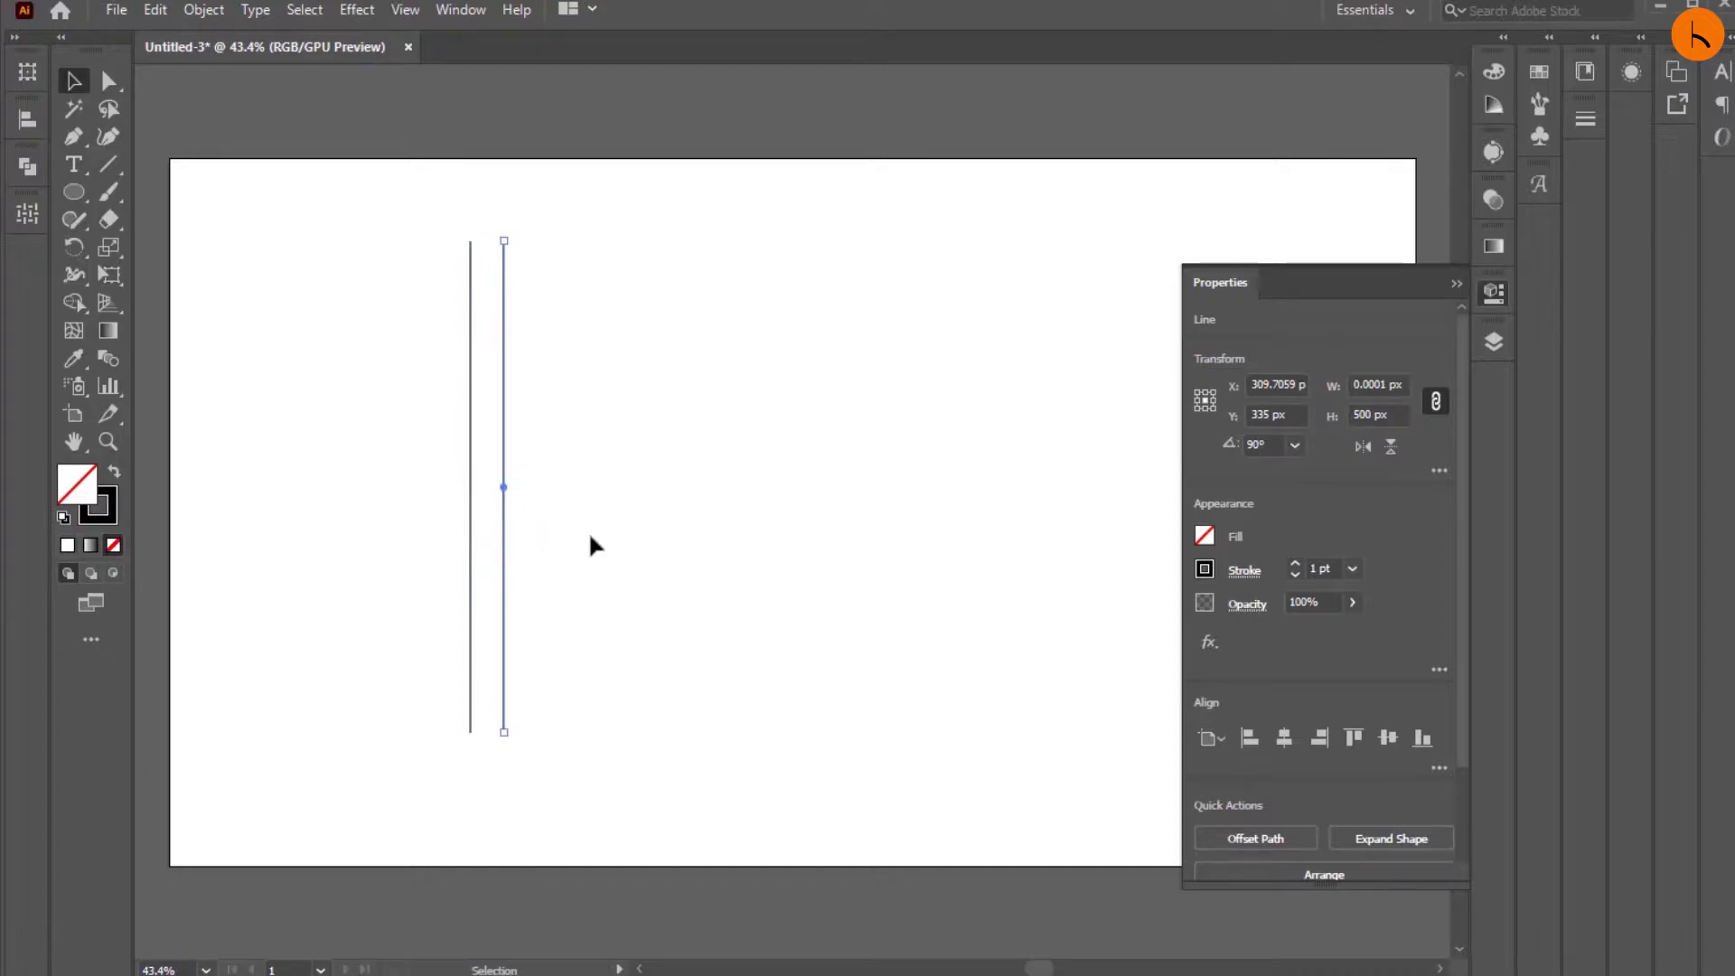
key("ctrl+d")
key("ctrl+d")
key("ctrl+d")
key("ctrl+d")
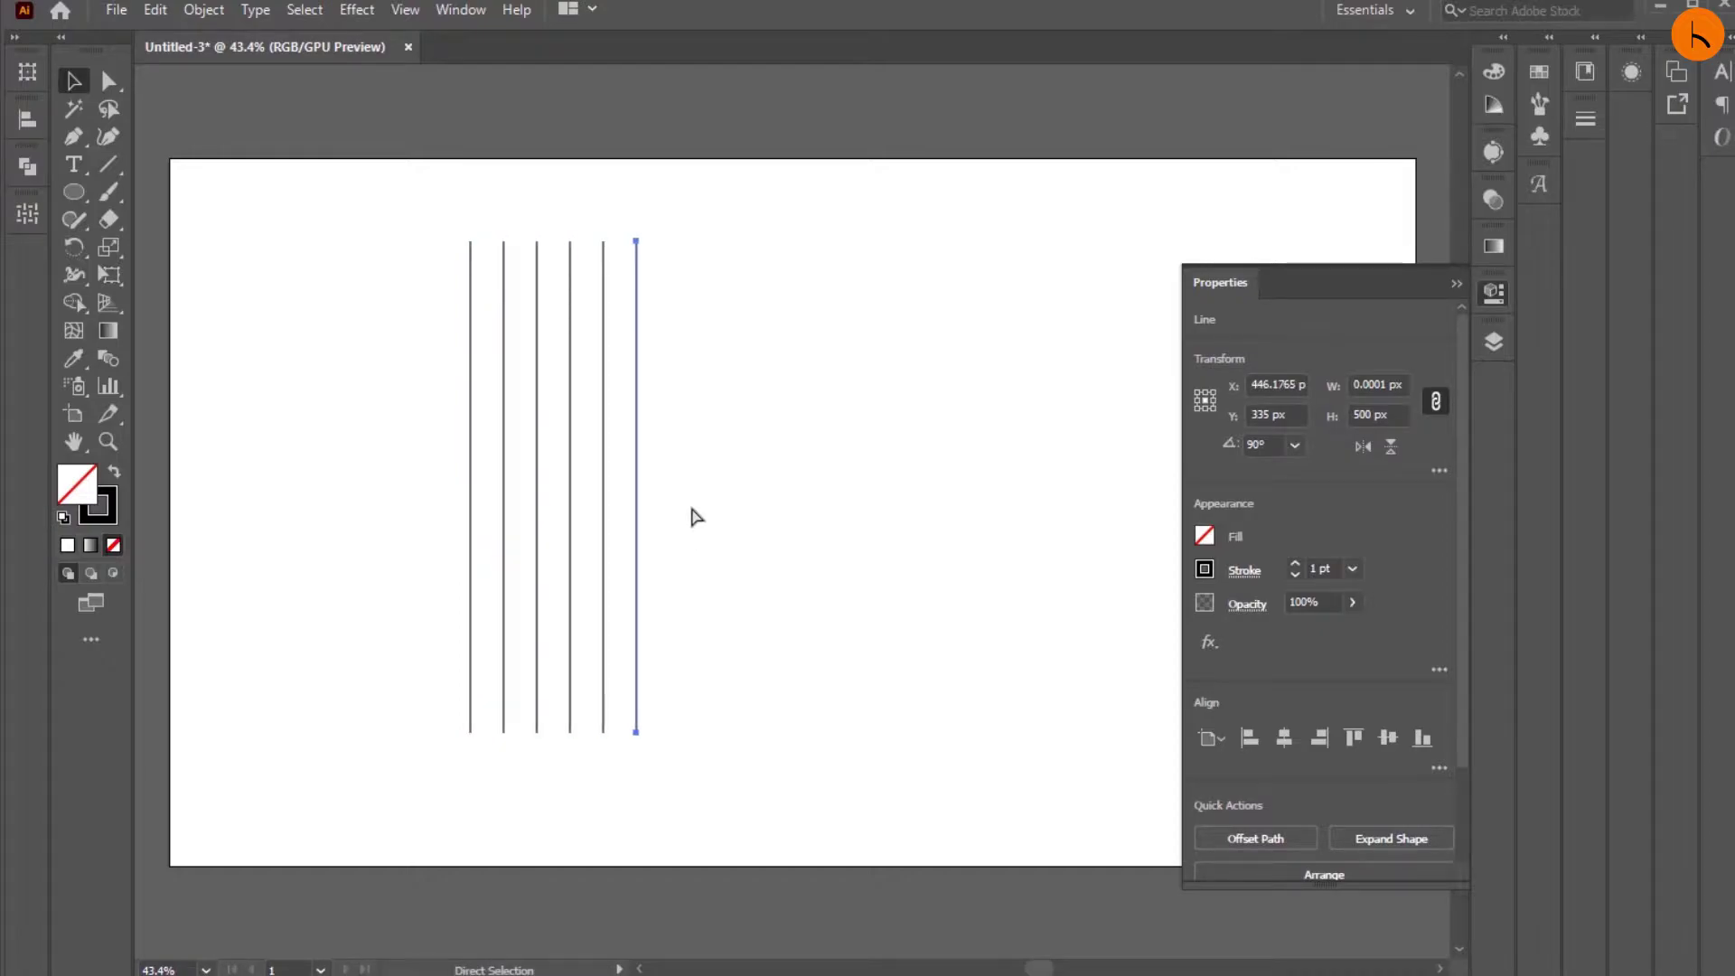
key("ctrl+d")
key("ctrl+d")
key("ctrl+d")
key("ctrl+d")
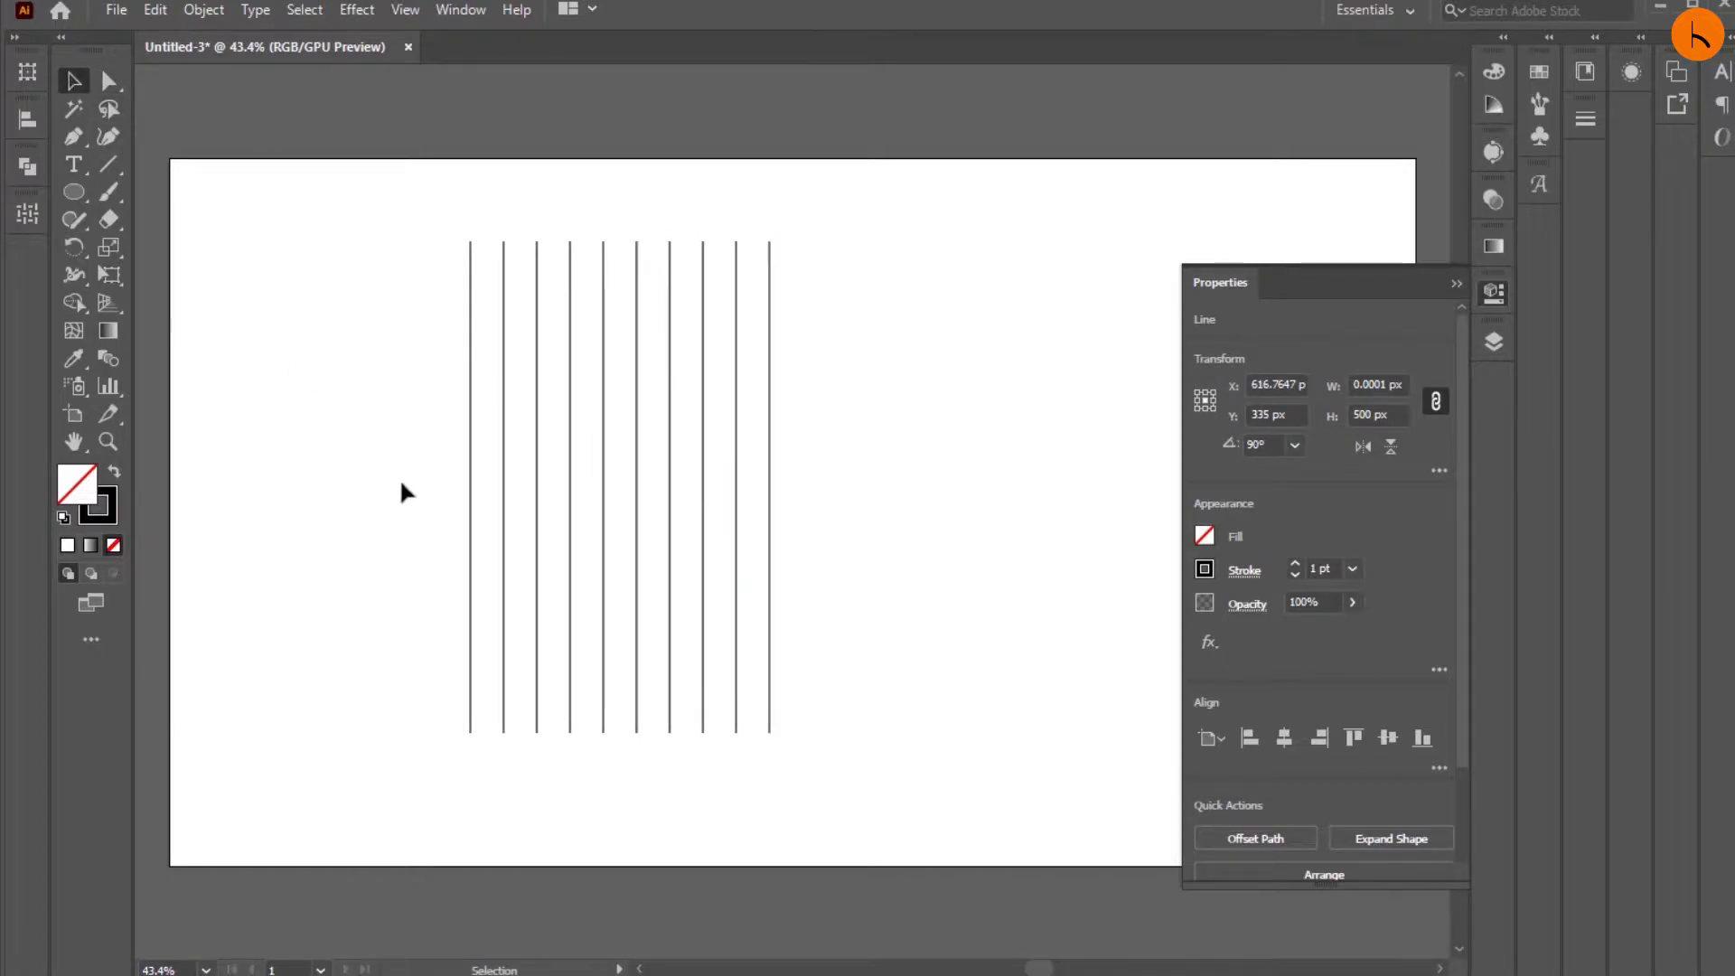
left_click_drag(386, 187, 924, 719)
key("ctrl+g")
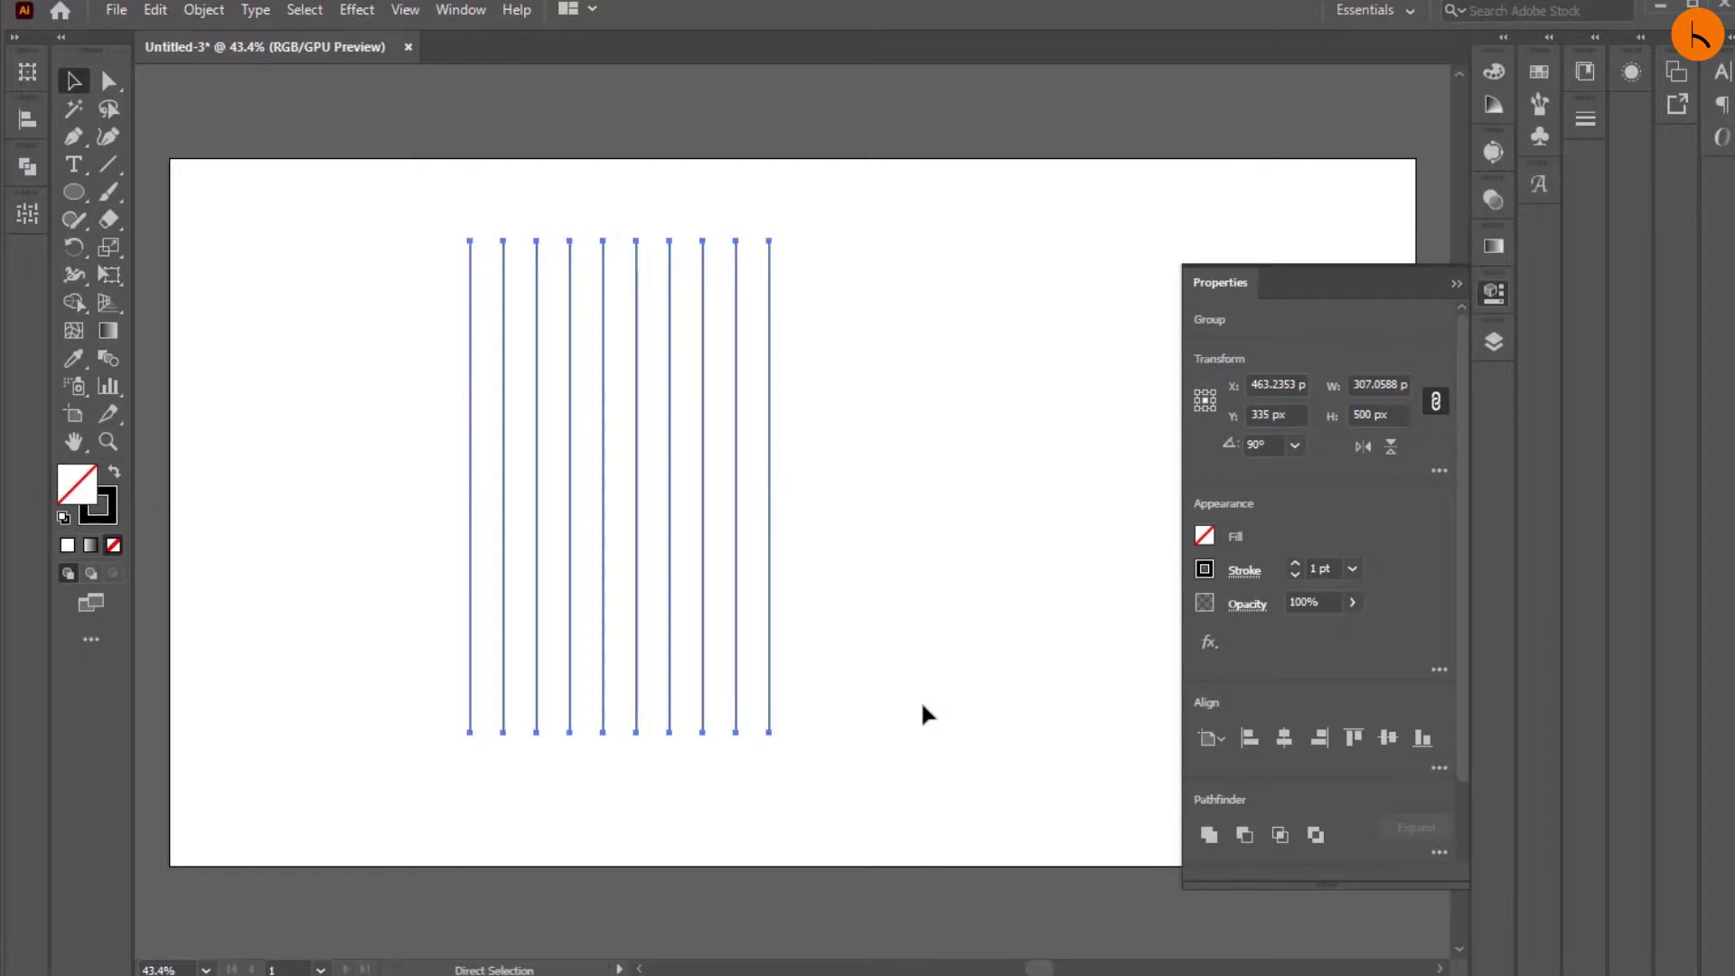
Rotate a copy of the ten-line group 90° so horizontal lines cross the verticals.
left_click(1265, 445)
key("Return")
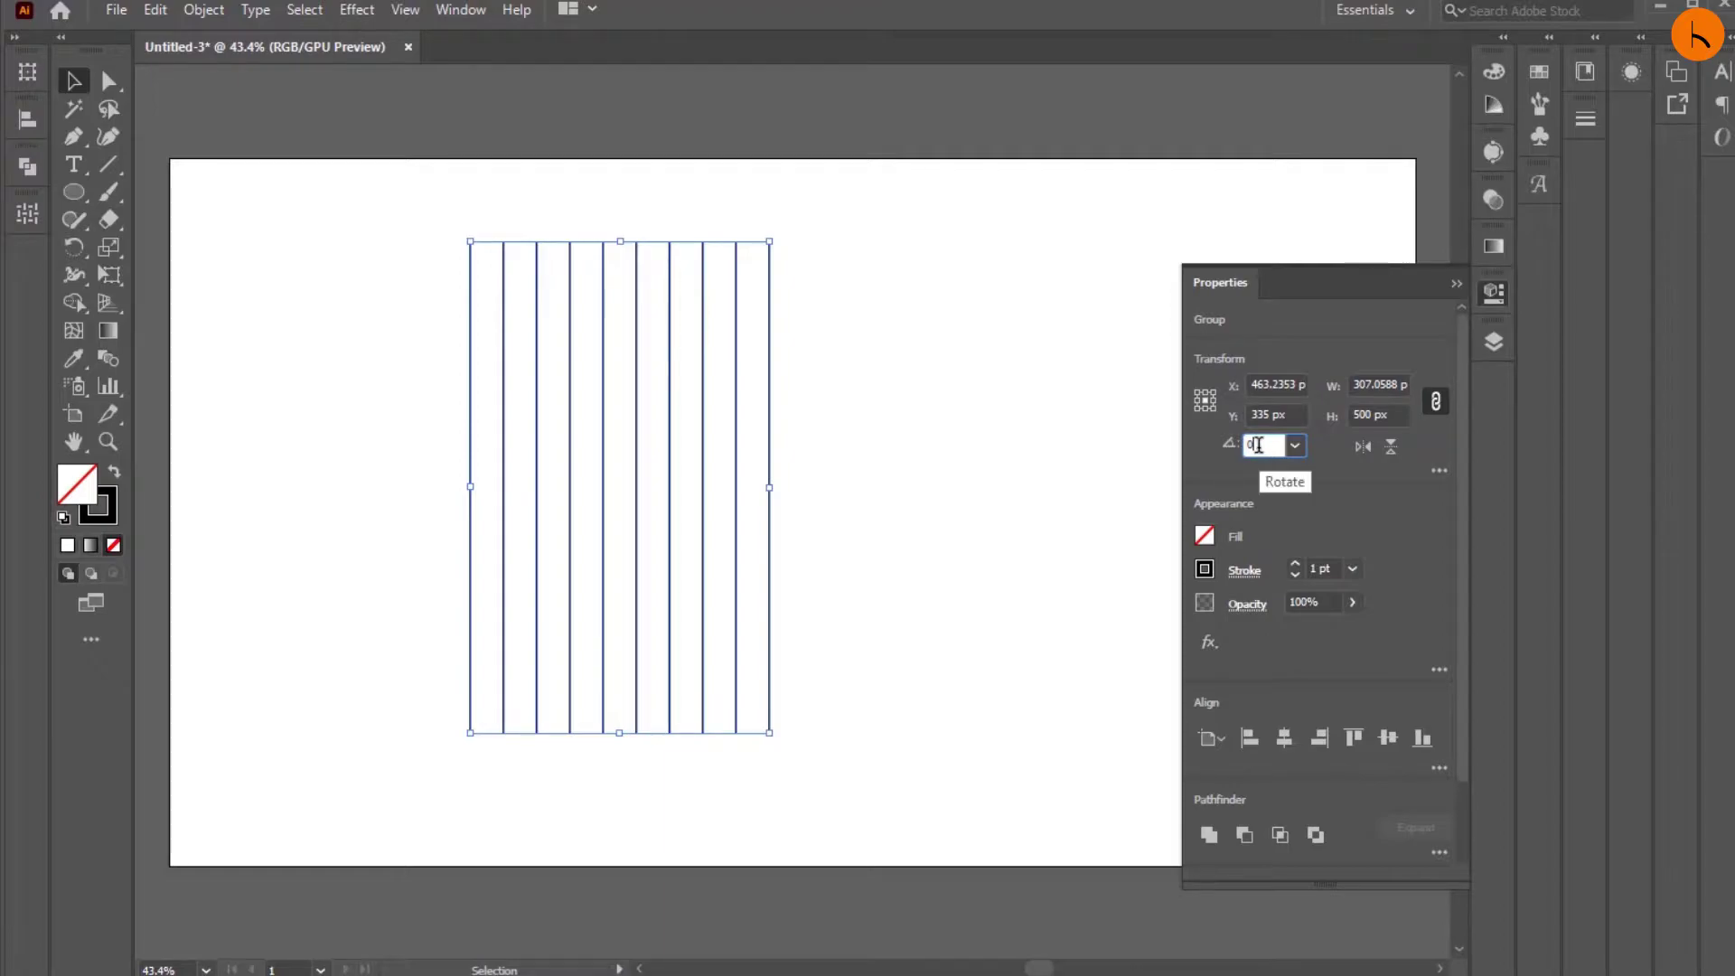
key("alt+Return")
left_click(154, 192)
key("l")
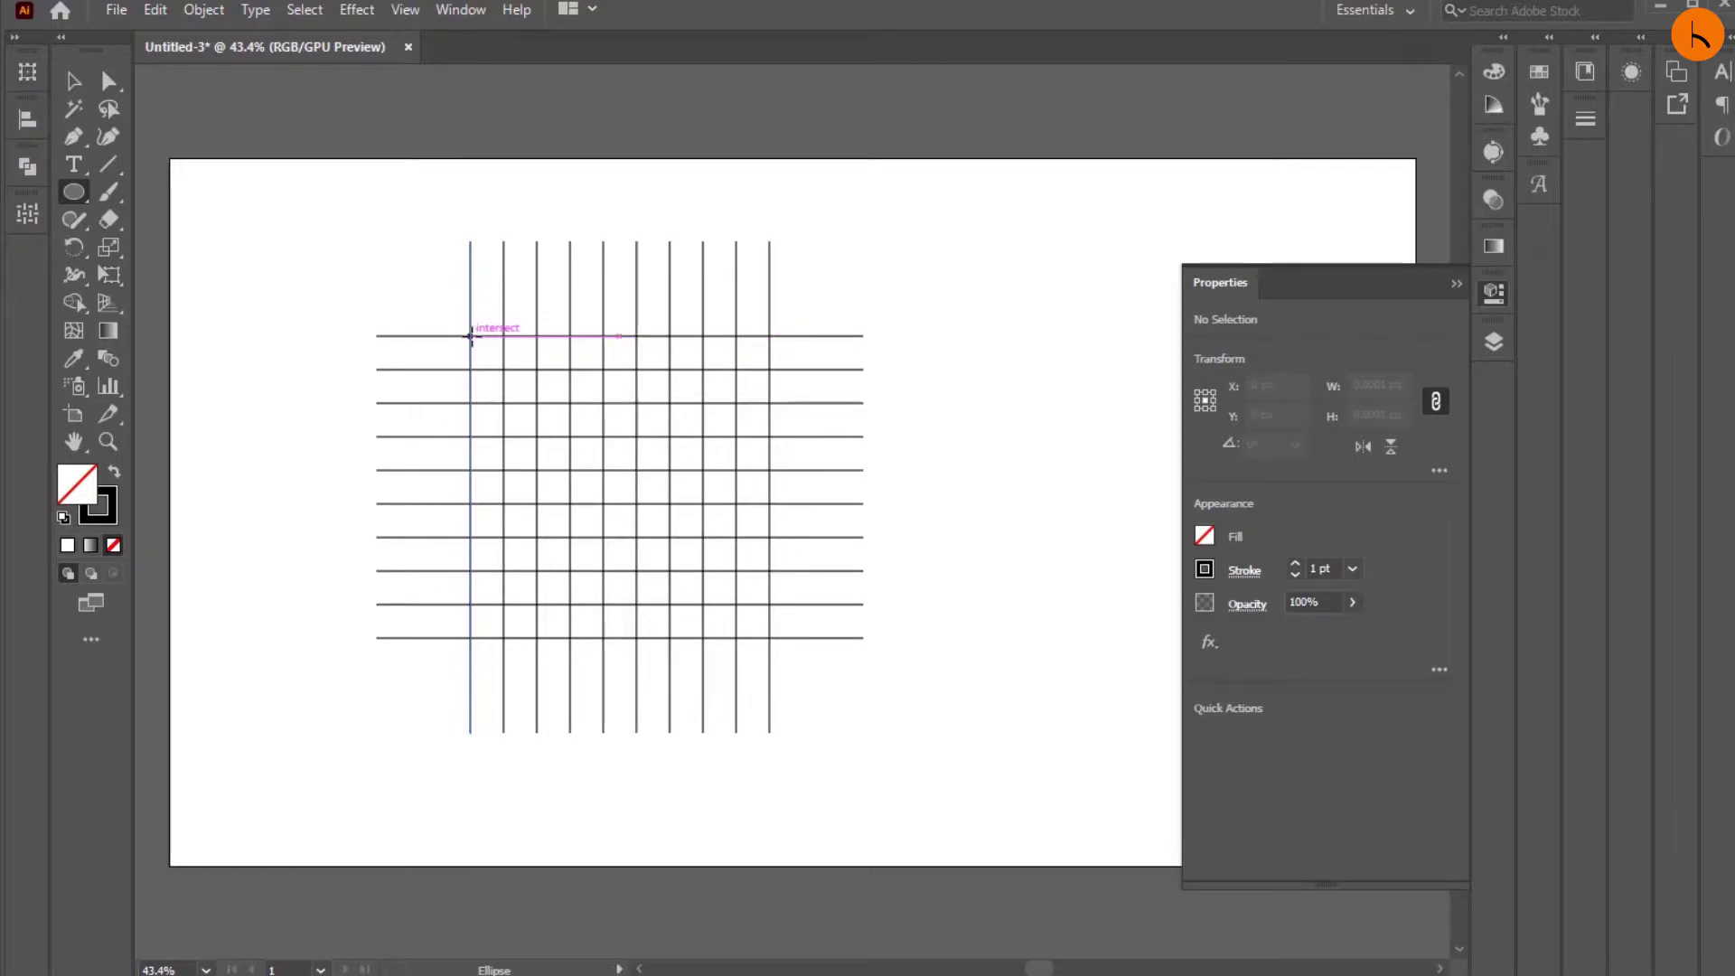
Draw a 307 px circle spanning the grid and a concentric 239 px inner circle, then zoom in.
left_click_drag(469, 336, 770, 638)
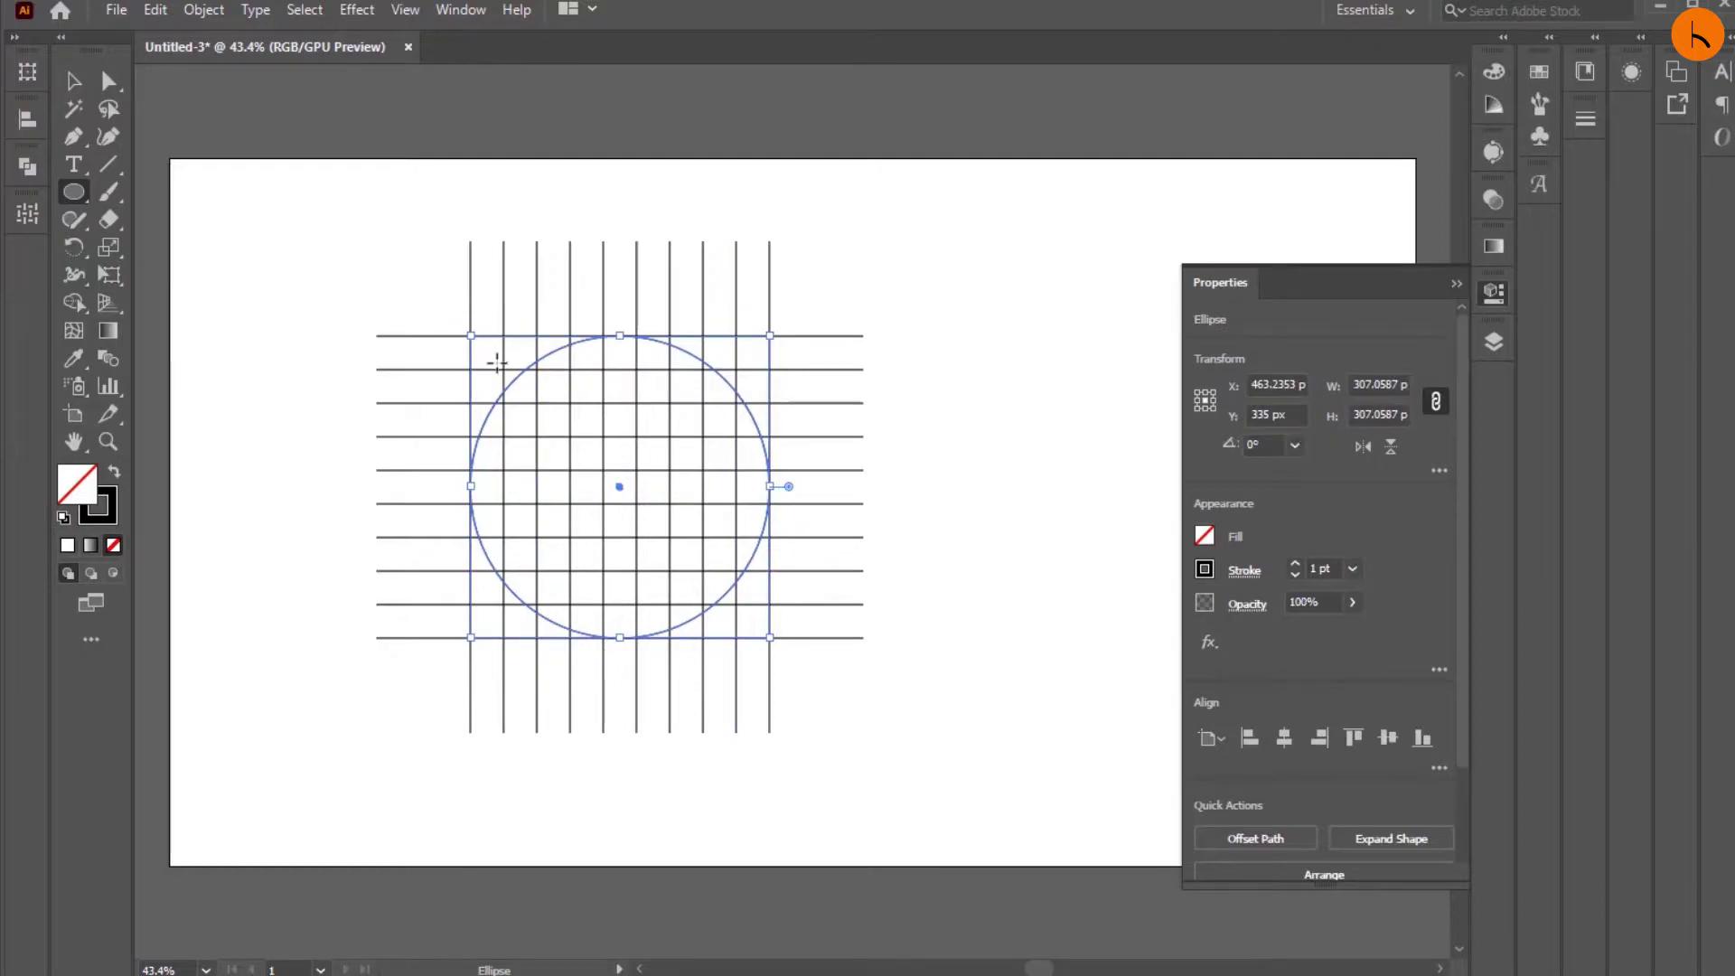
left_click_drag(504, 368, 736, 603)
key("v")
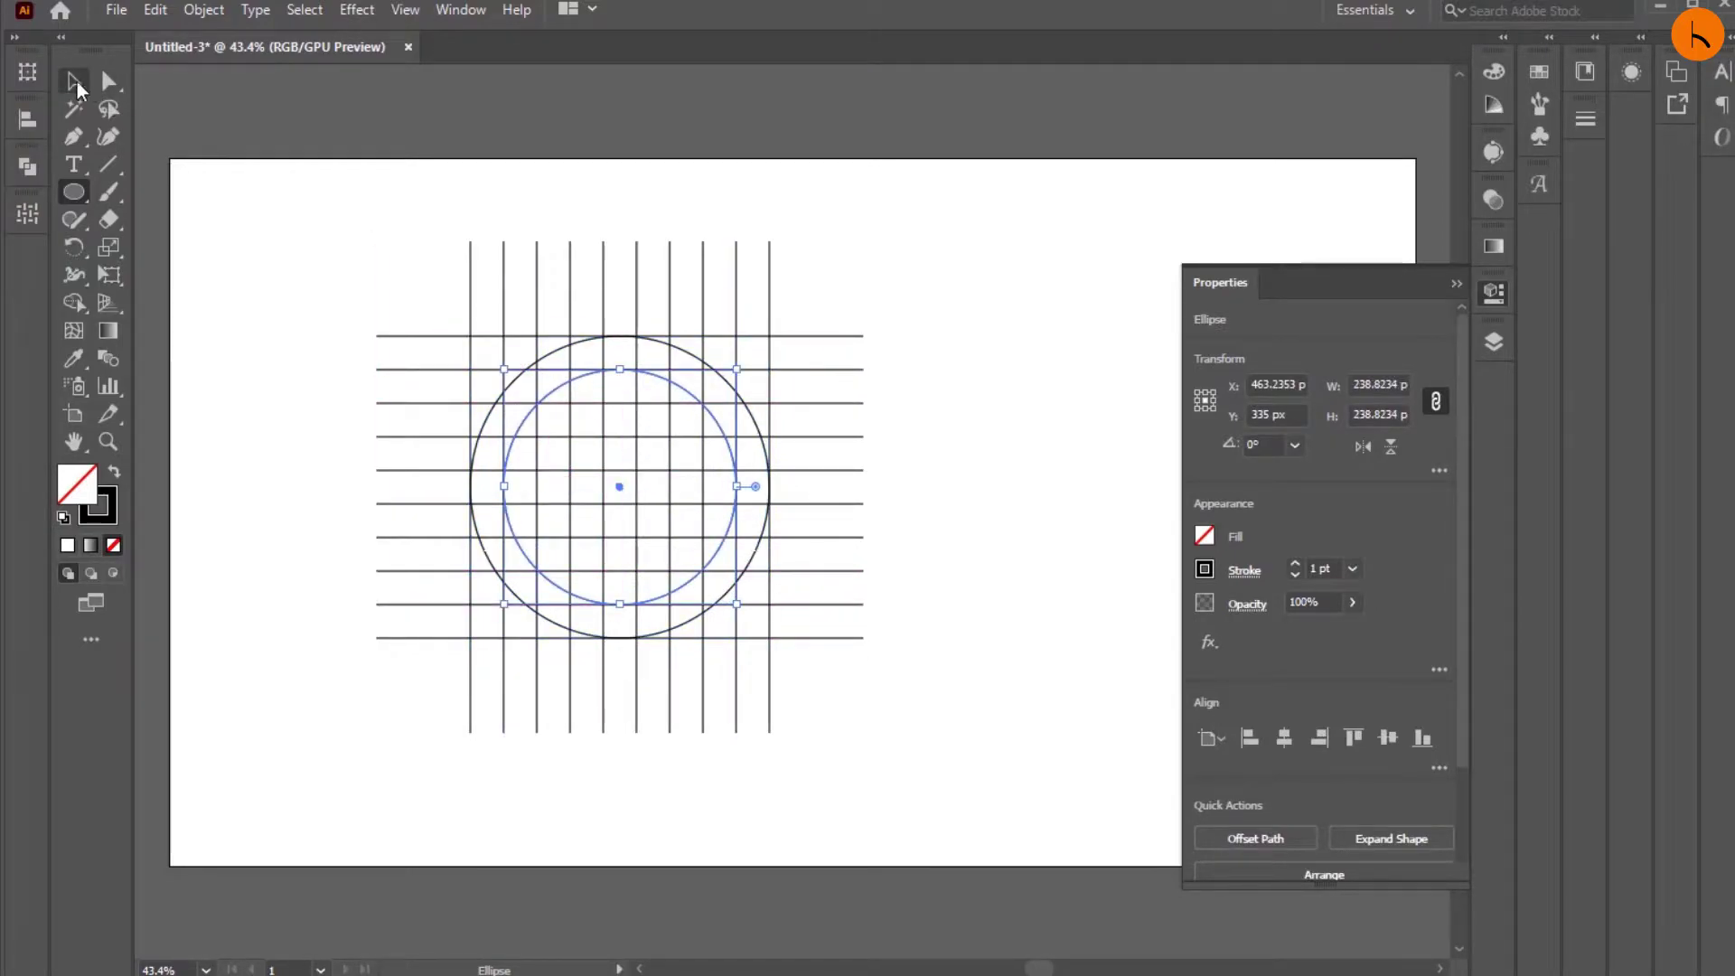
left_click(318, 218)
left_click(107, 441)
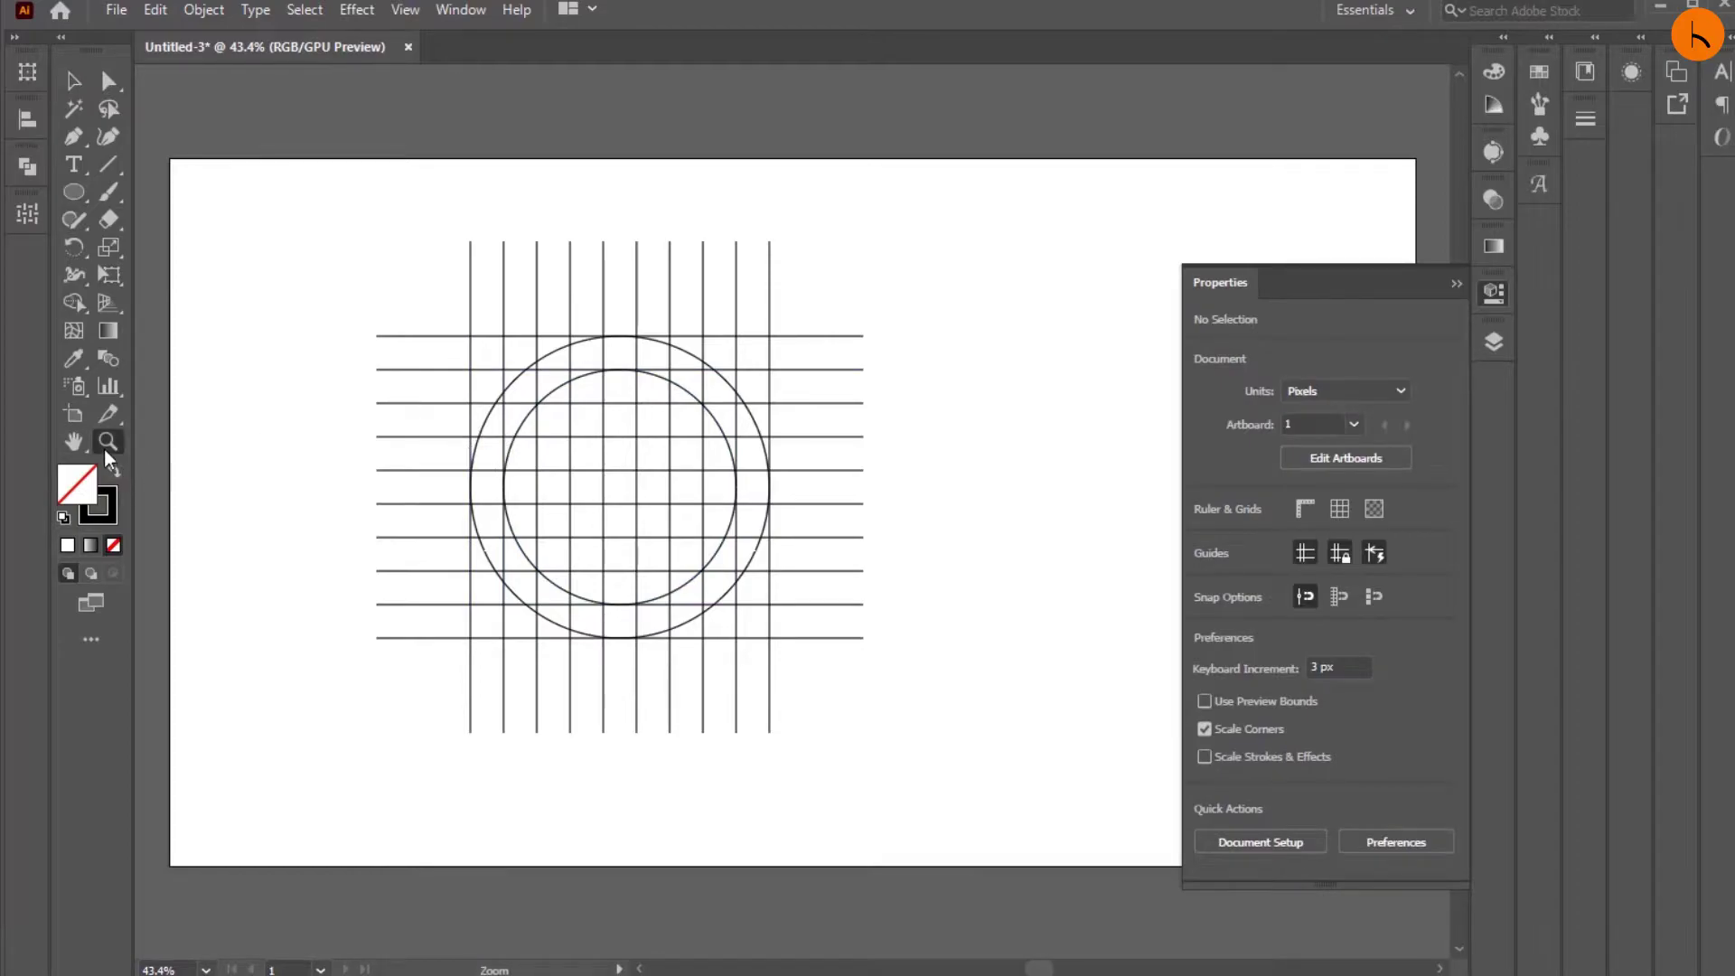
left_click_drag(659, 449, 771, 534)
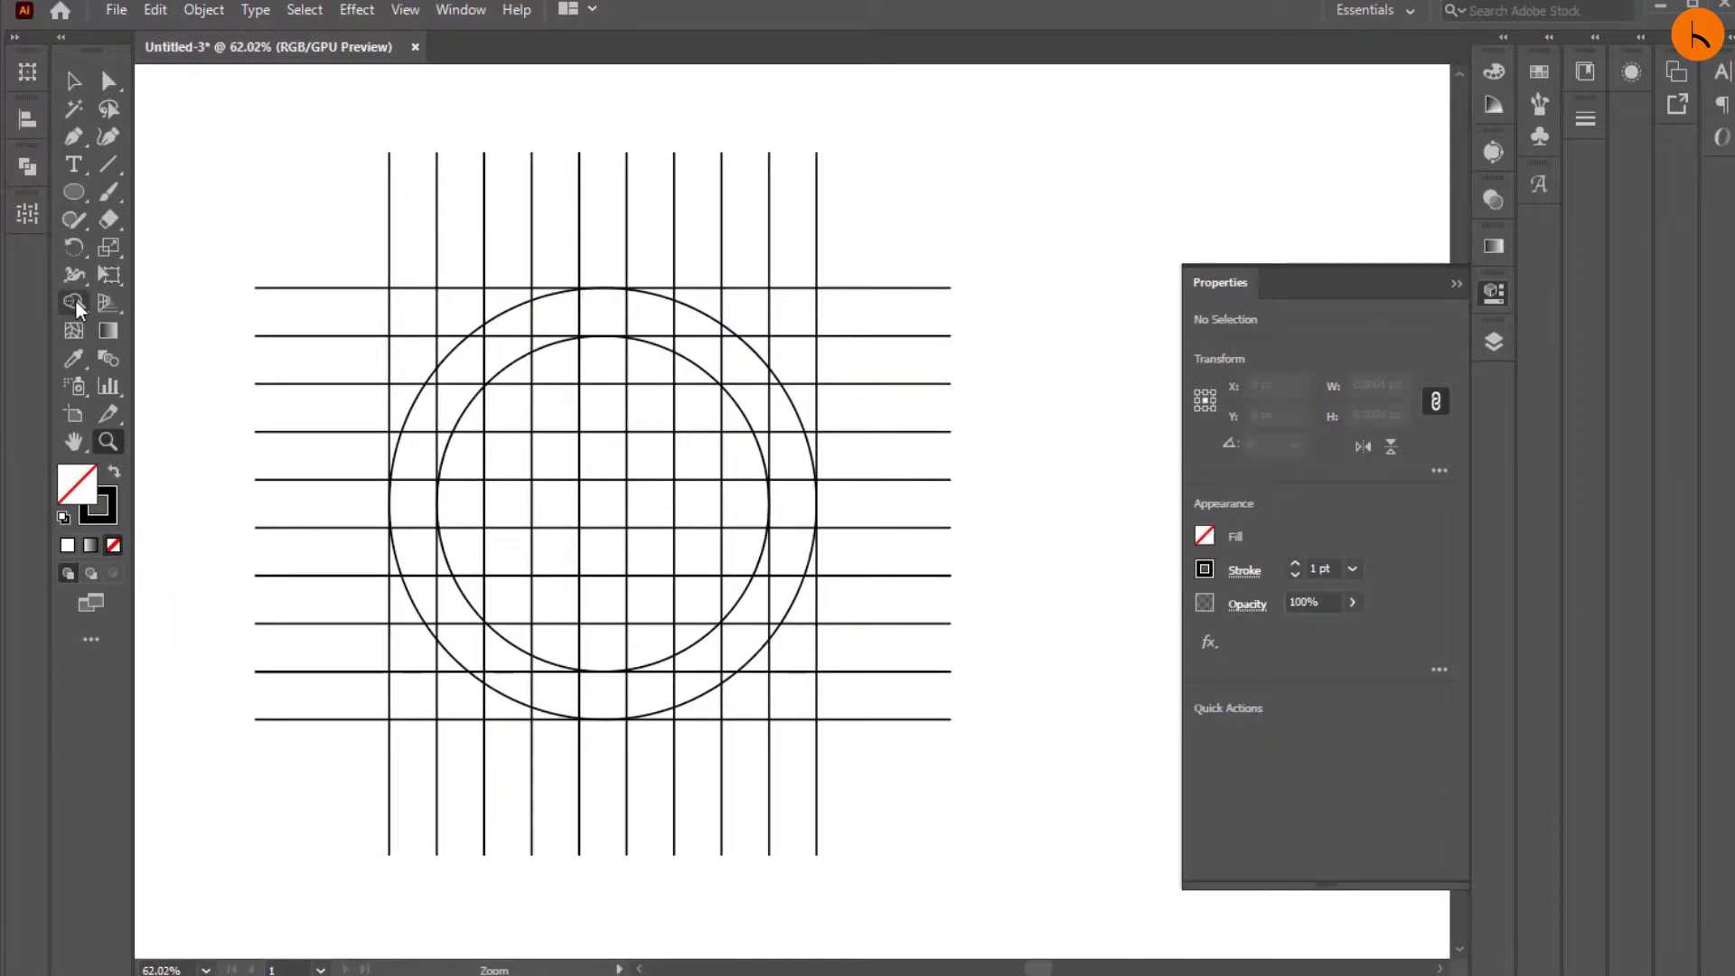
With Shape Builder and a black fill, merge the grid cells along the ring's upper-left arc.
left_click(75, 301)
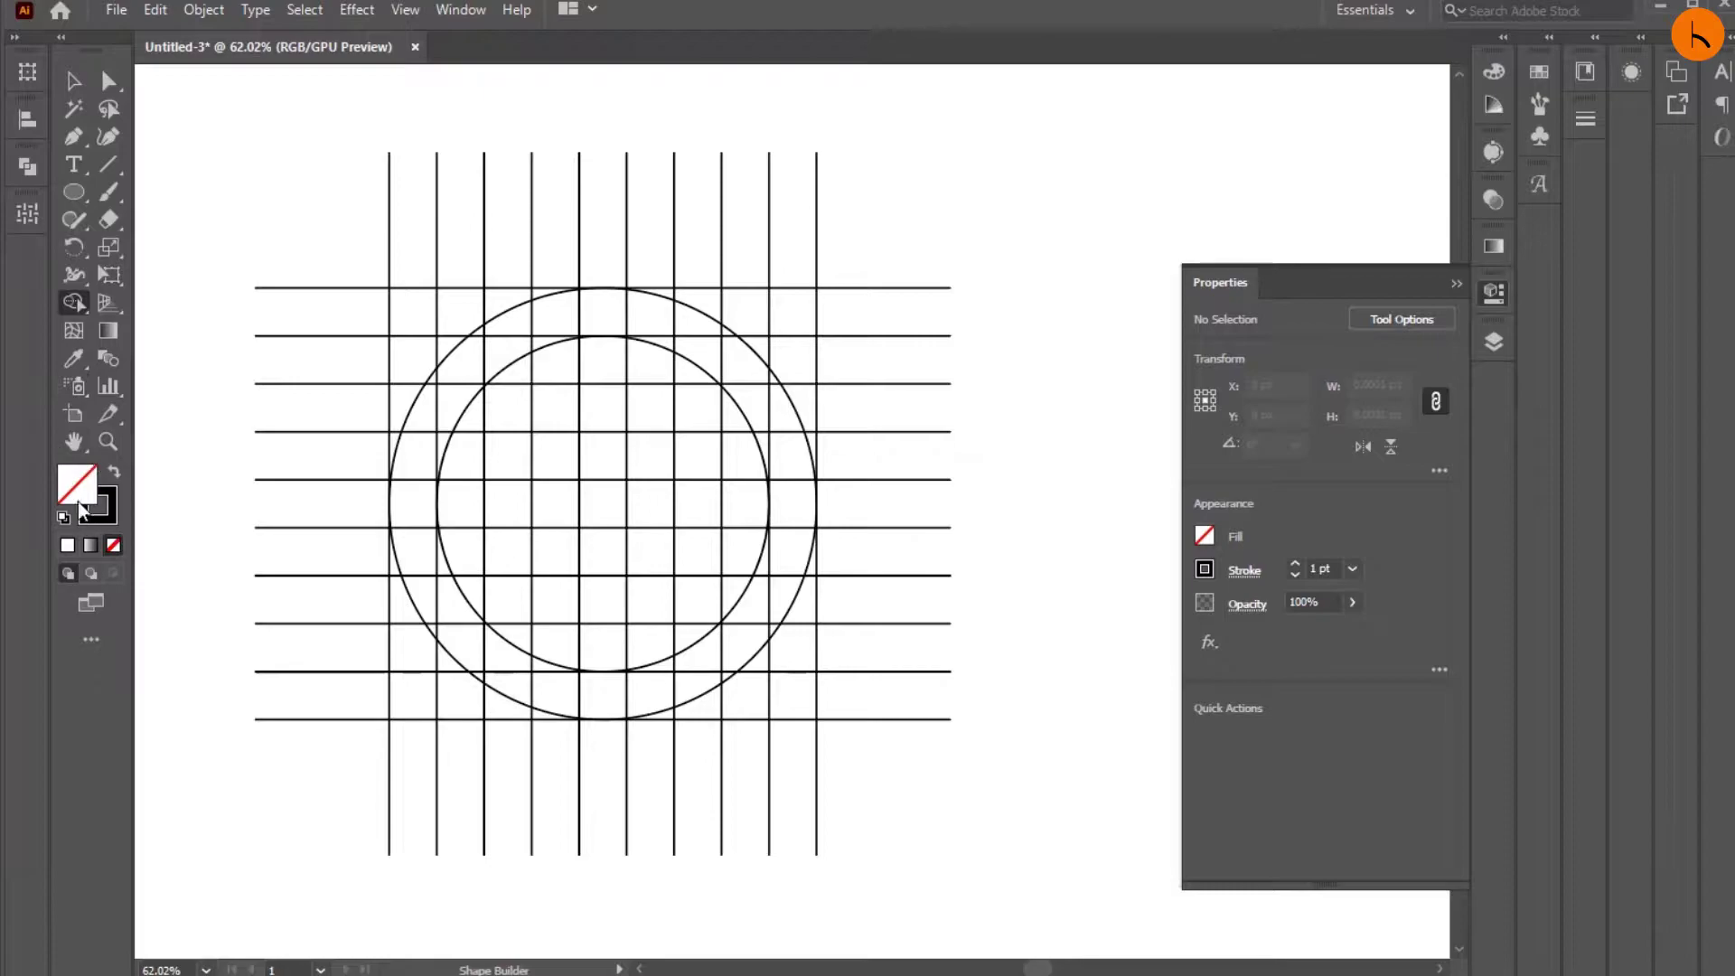
left_click(113, 471)
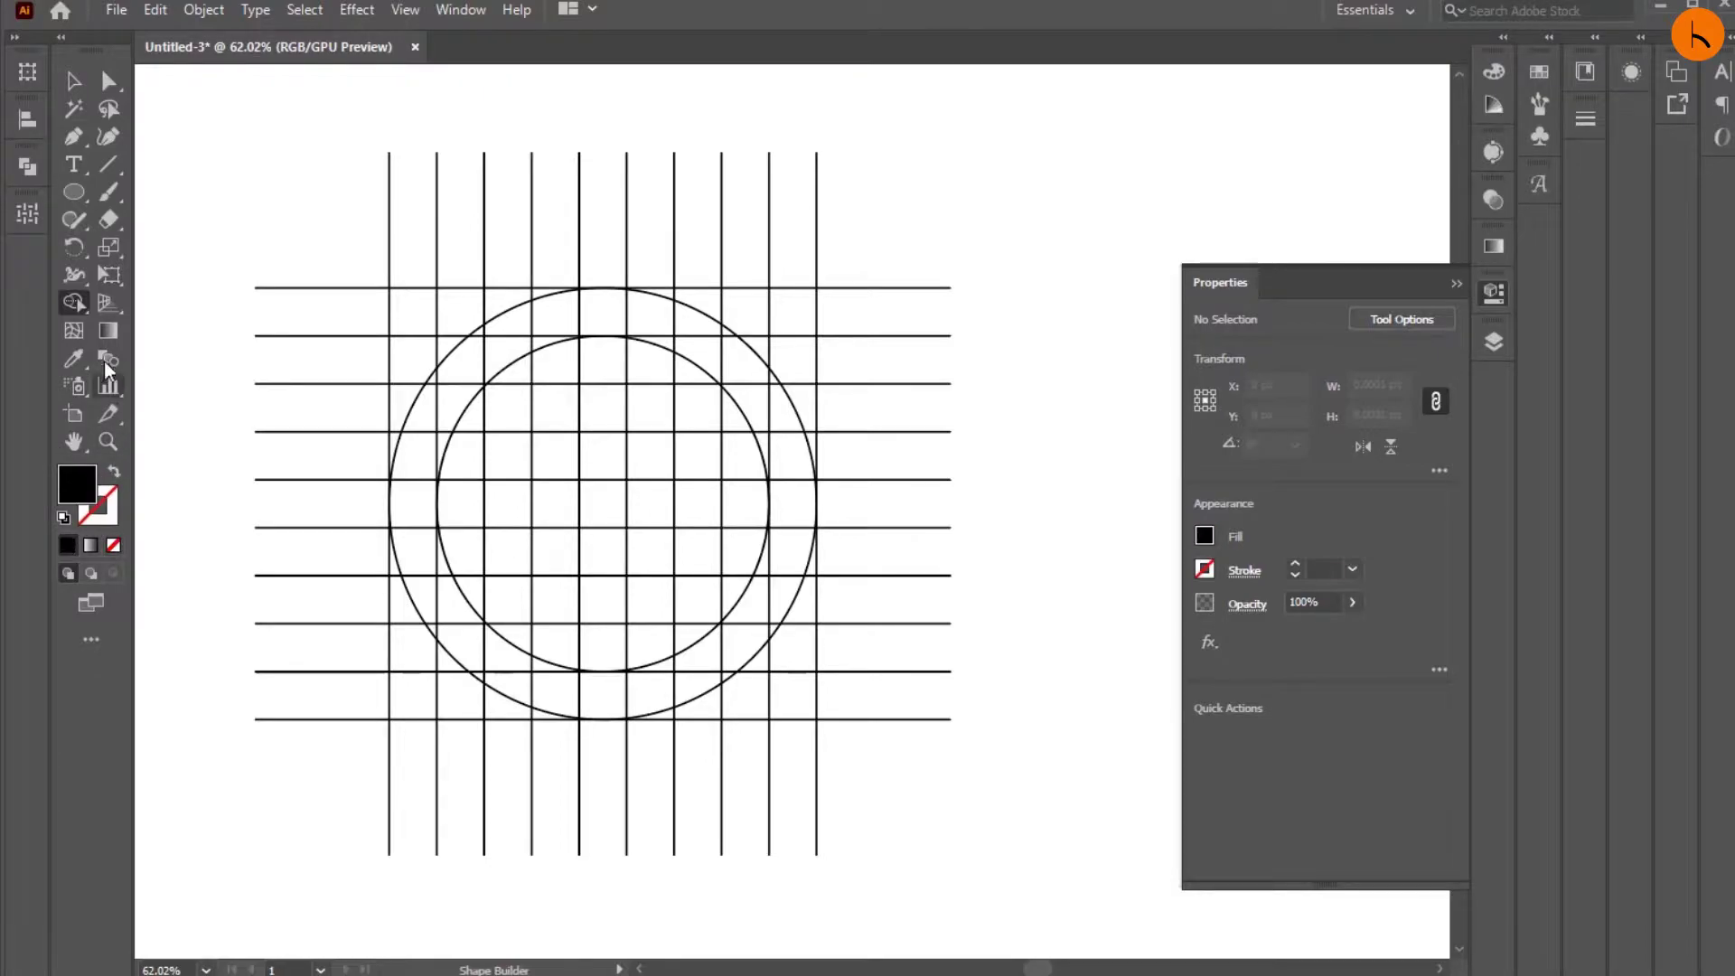
key("ctrl+a")
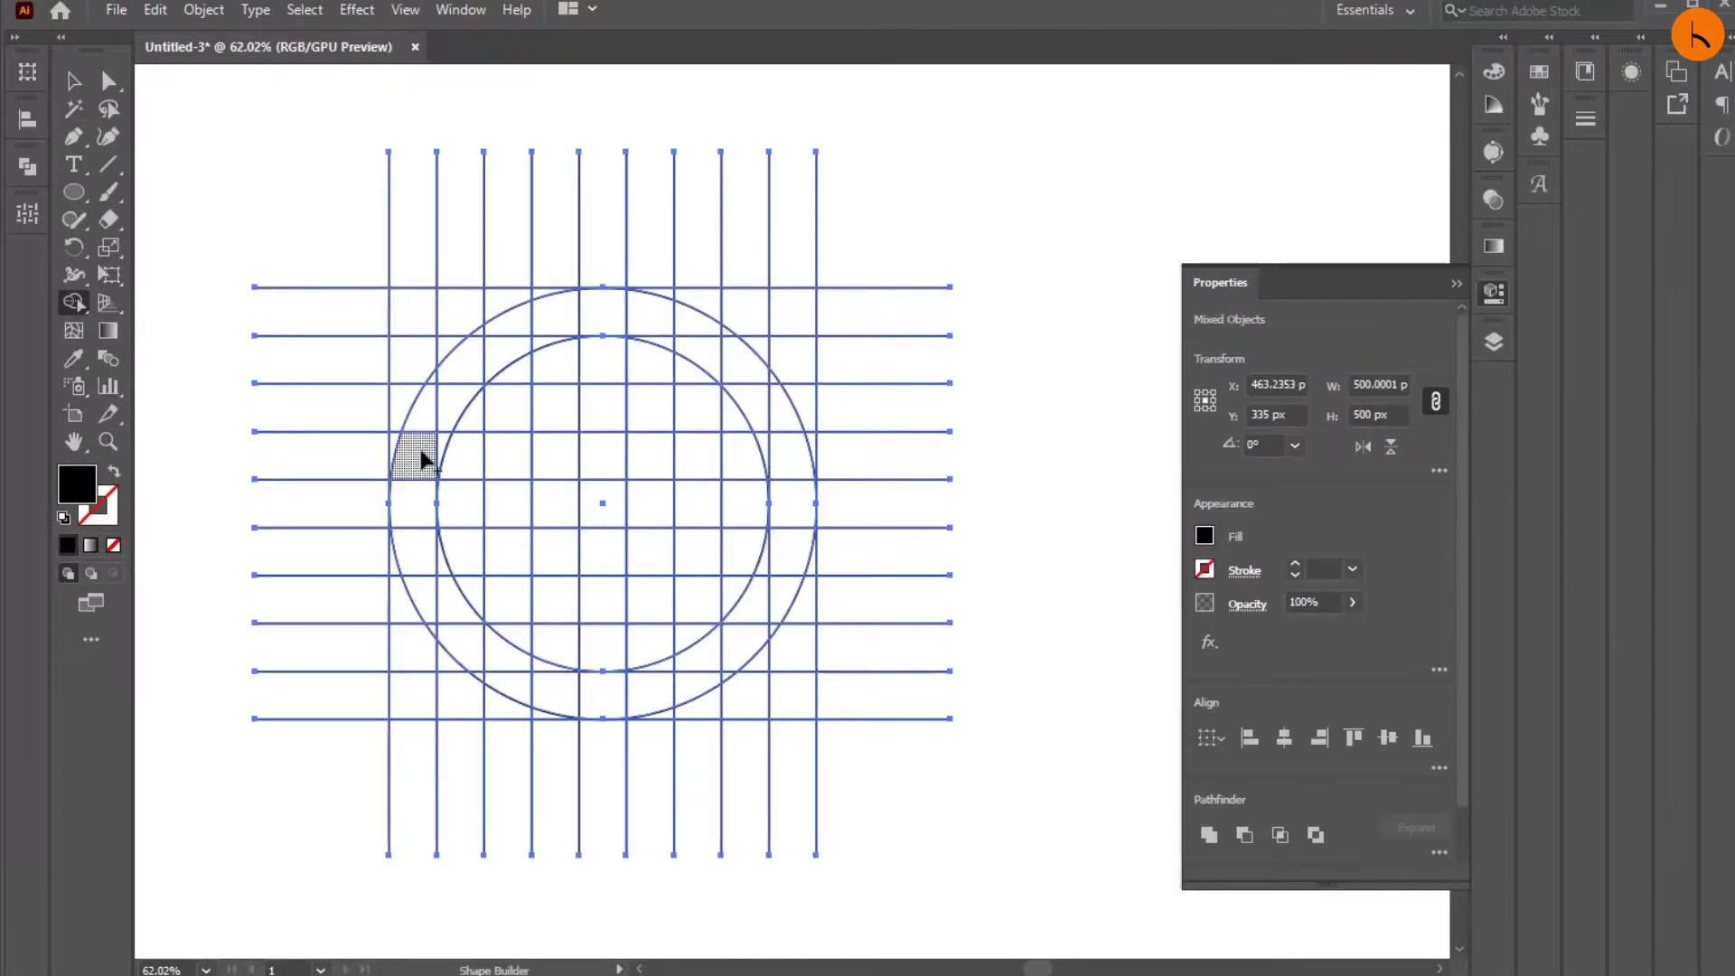
left_click_drag(419, 454, 555, 342)
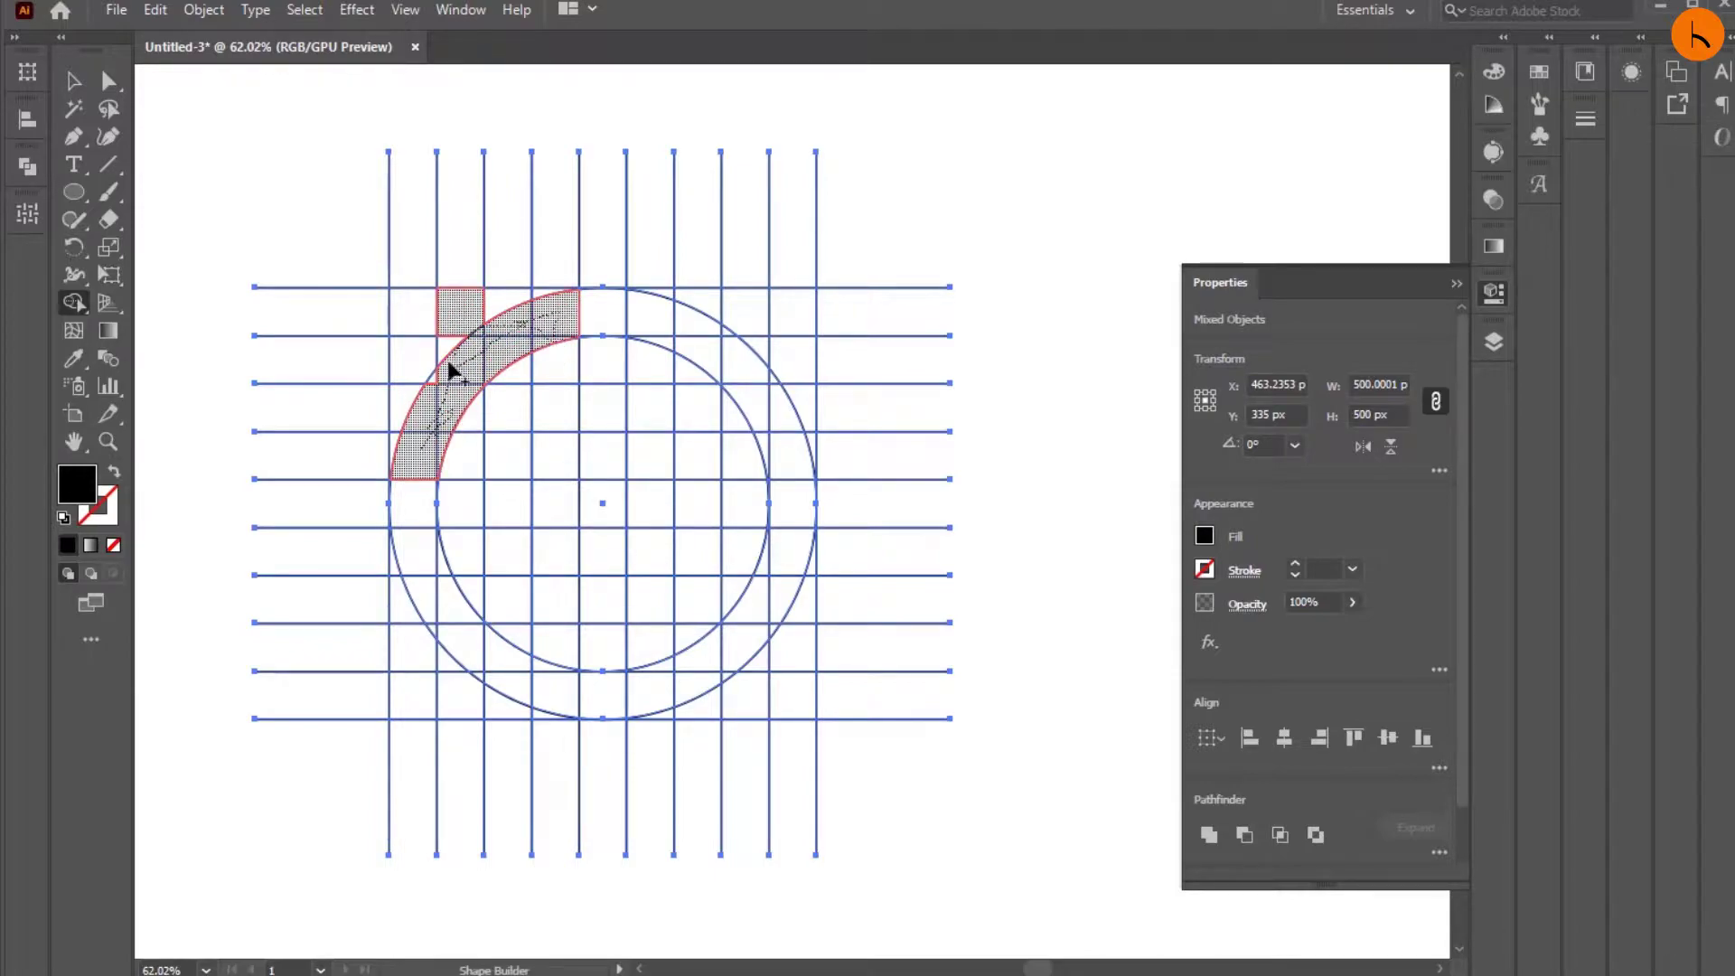
mouse_move(555, 342)
left_mouse_down()
mouse_move(484, 387)
mouse_move(542, 346)
left_mouse_up()
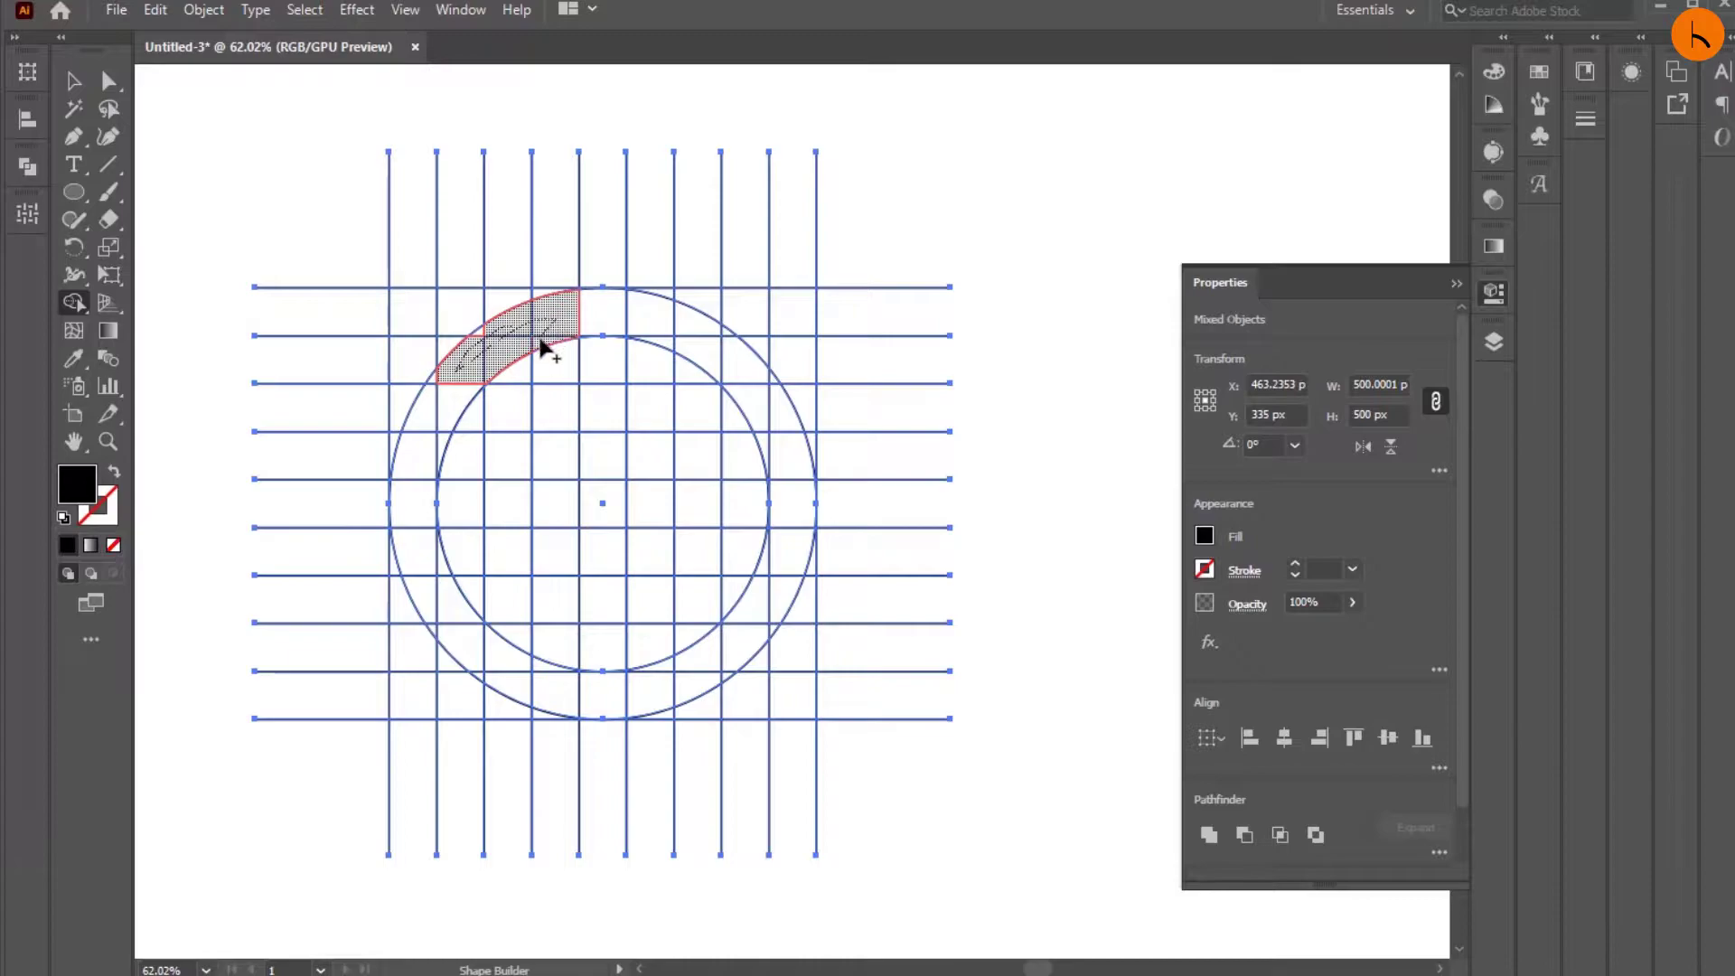
left_click_drag(449, 377, 432, 466)
mouse_move(573, 337)
left_mouse_down()
mouse_move(586, 470)
mouse_move(651, 386)
mouse_move(642, 317)
mouse_move(751, 375)
mouse_move(744, 362)
mouse_move(786, 503)
mouse_move(740, 510)
left_mouse_up()
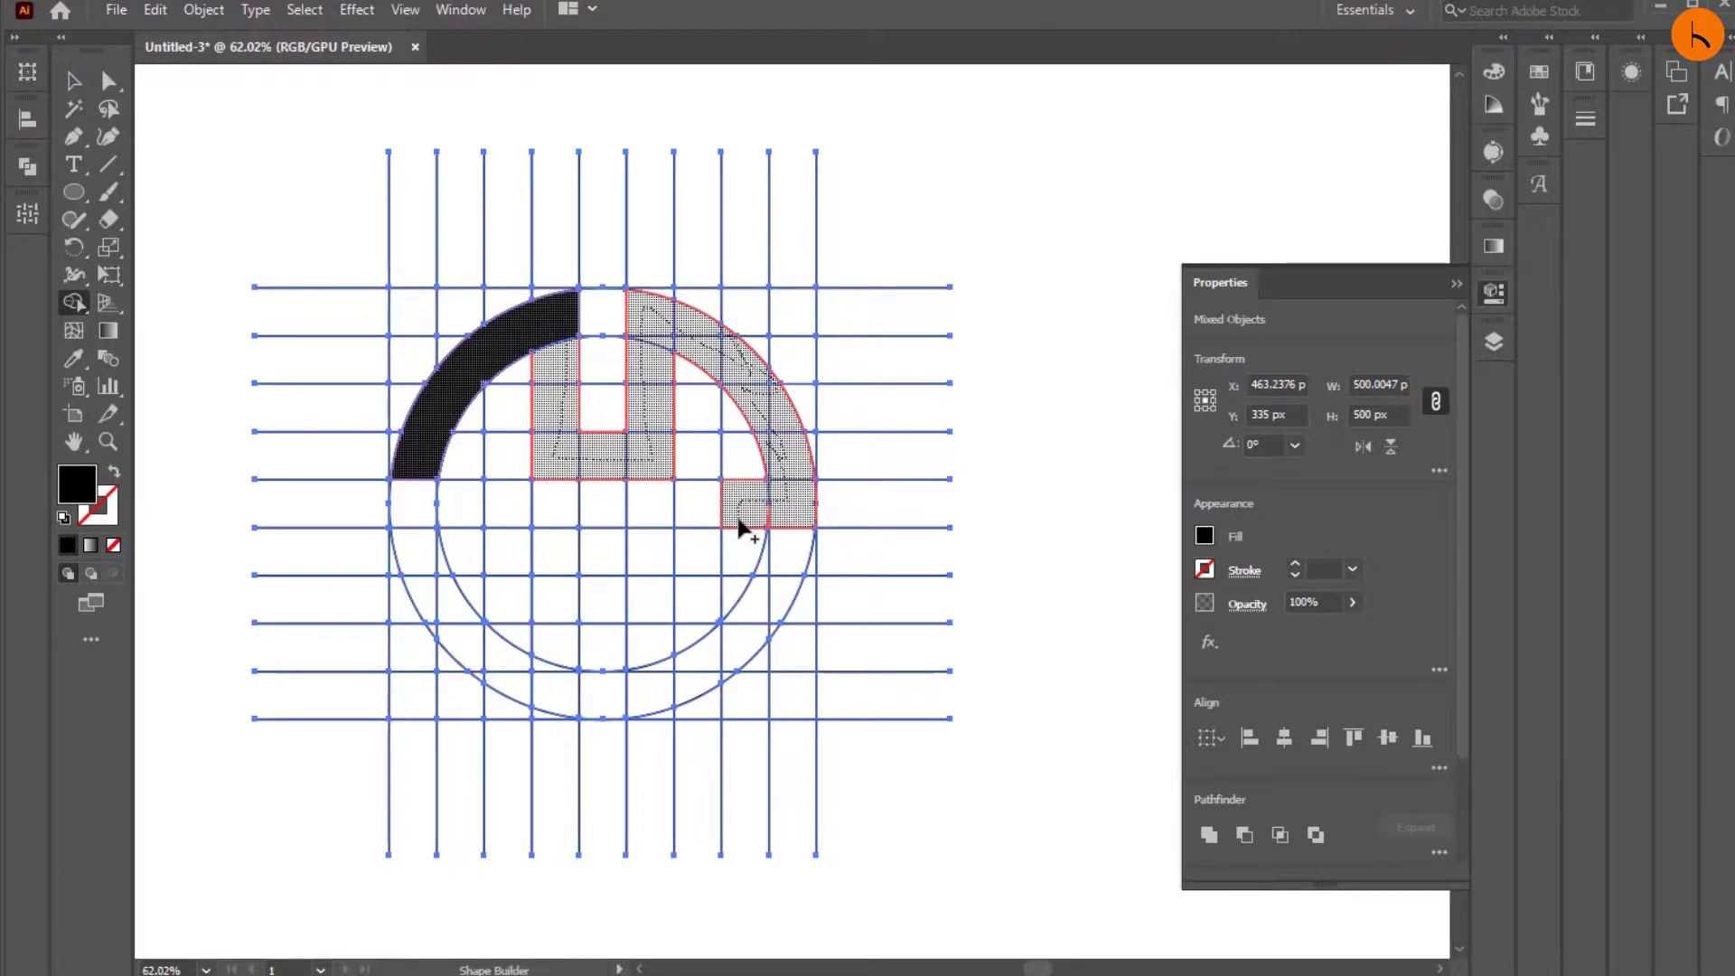
mouse_move(739, 526)
left_mouse_down()
mouse_move(743, 591)
mouse_move(786, 605)
mouse_move(767, 624)
left_mouse_up()
Try merging the arc with the cells below it, undoing each unwanted result.
key("ctrl+z")
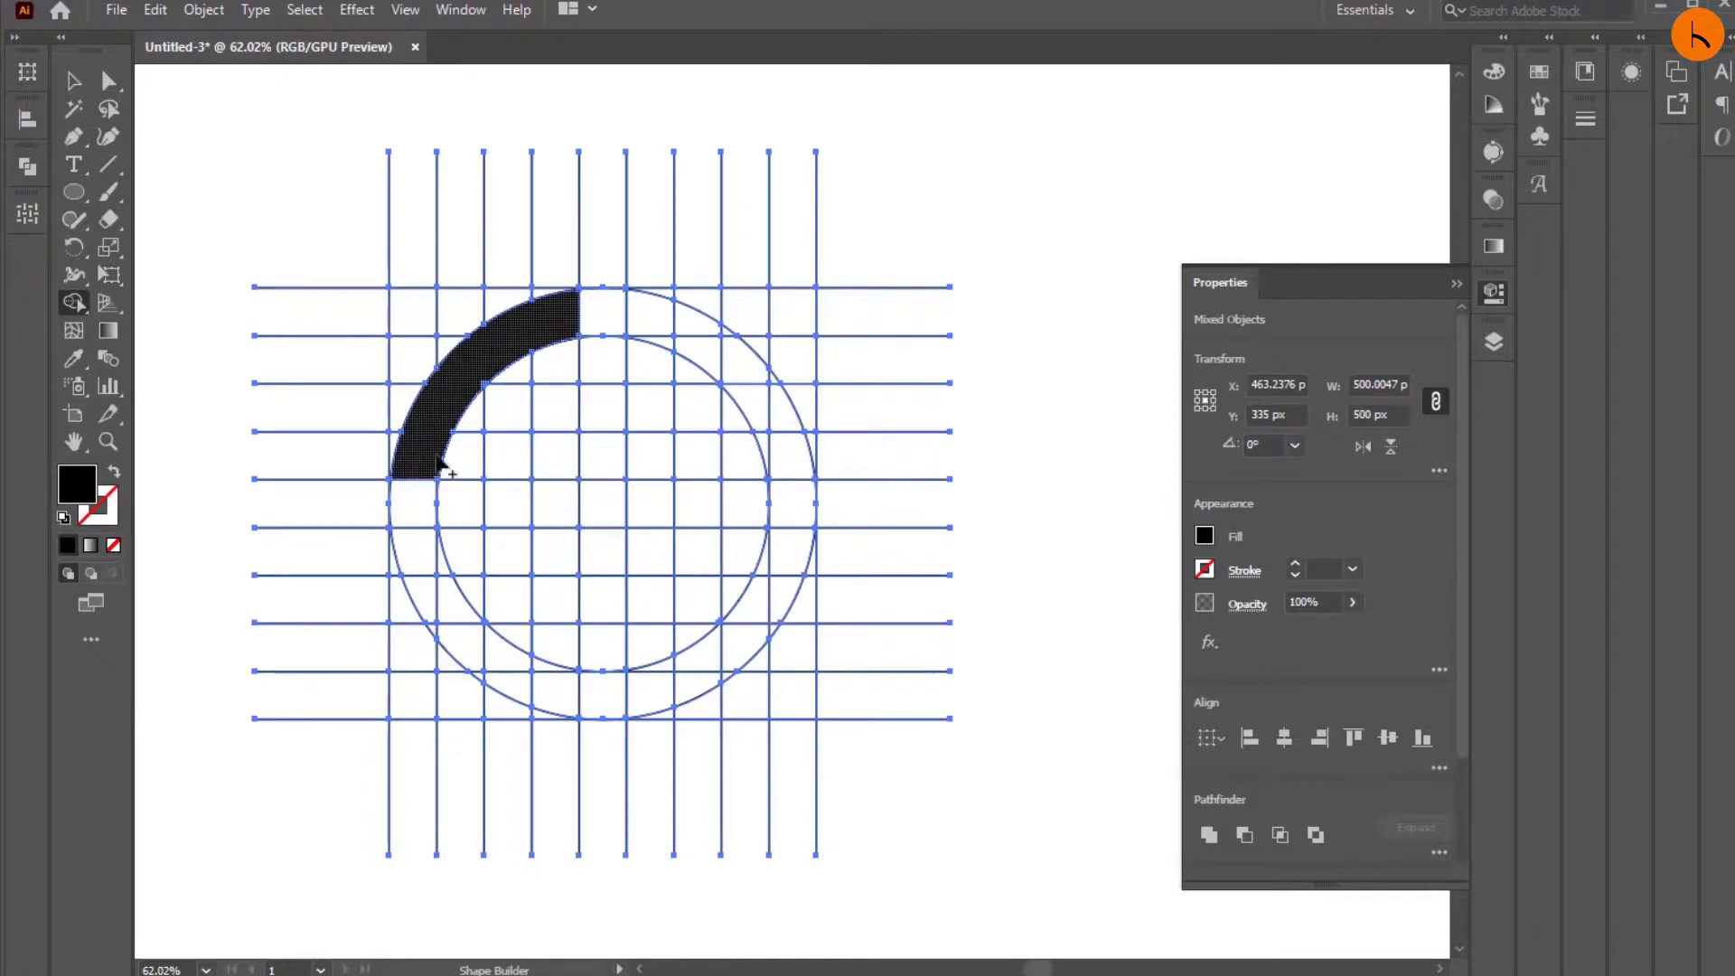
mouse_move(447, 459)
left_mouse_down()
mouse_move(472, 547)
mouse_move(423, 560)
left_mouse_up()
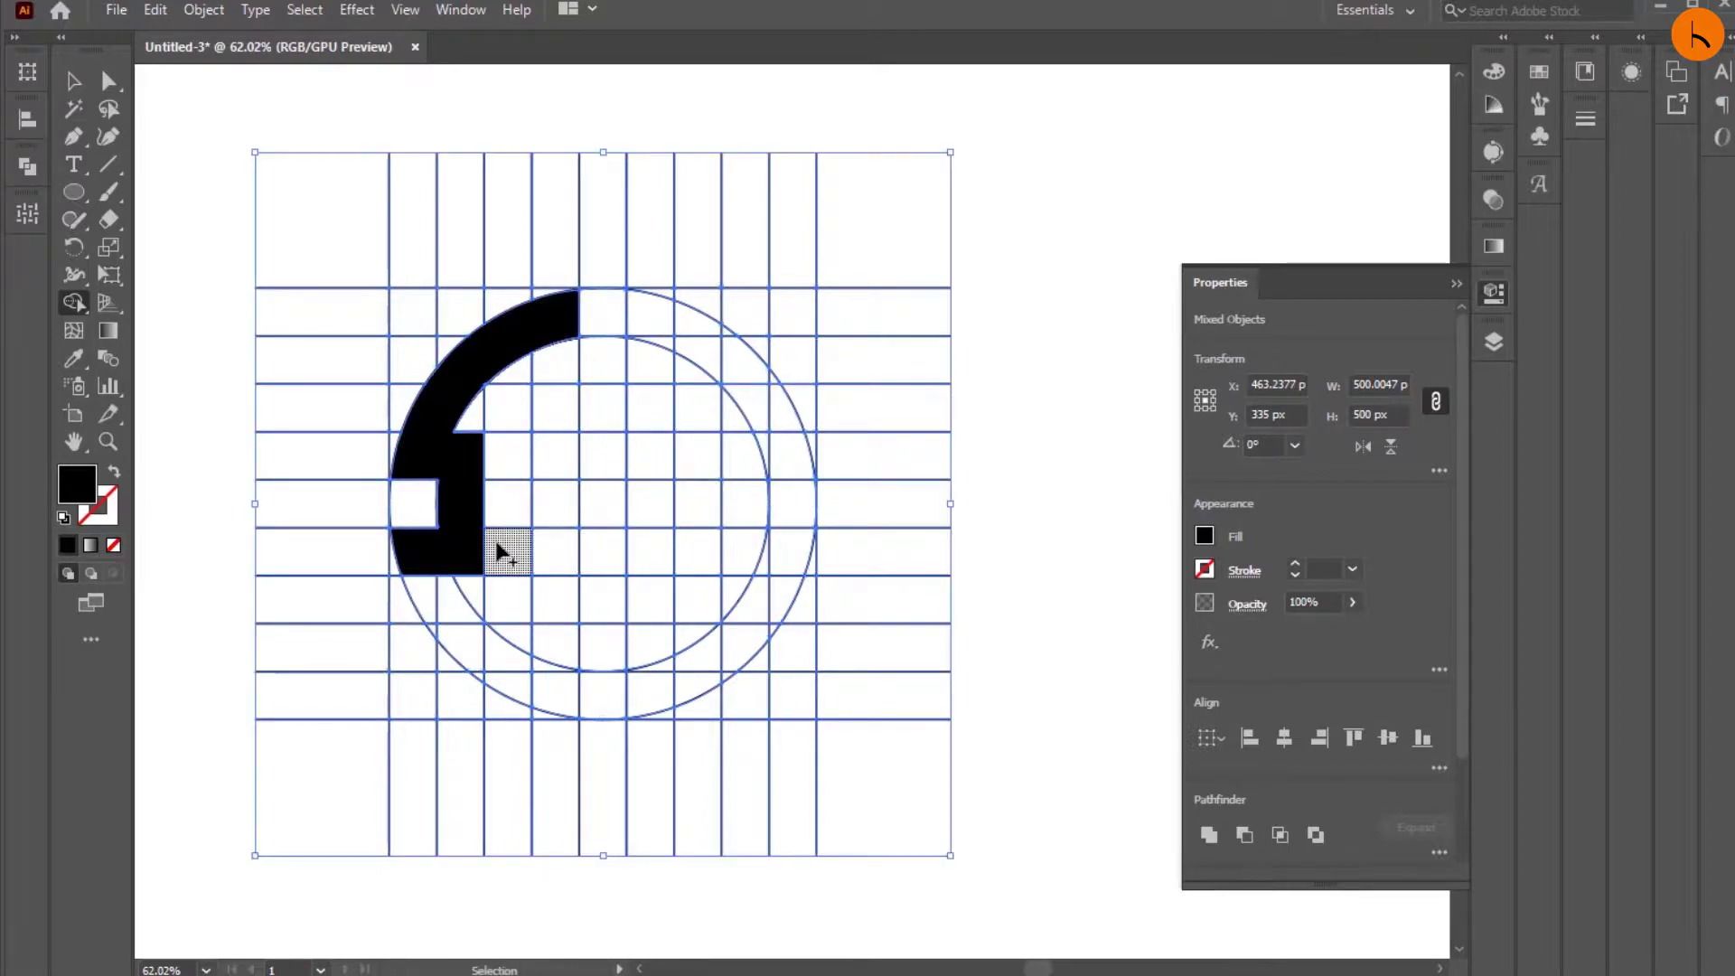
key("ctrl+z")
left_click_drag(430, 469, 414, 553)
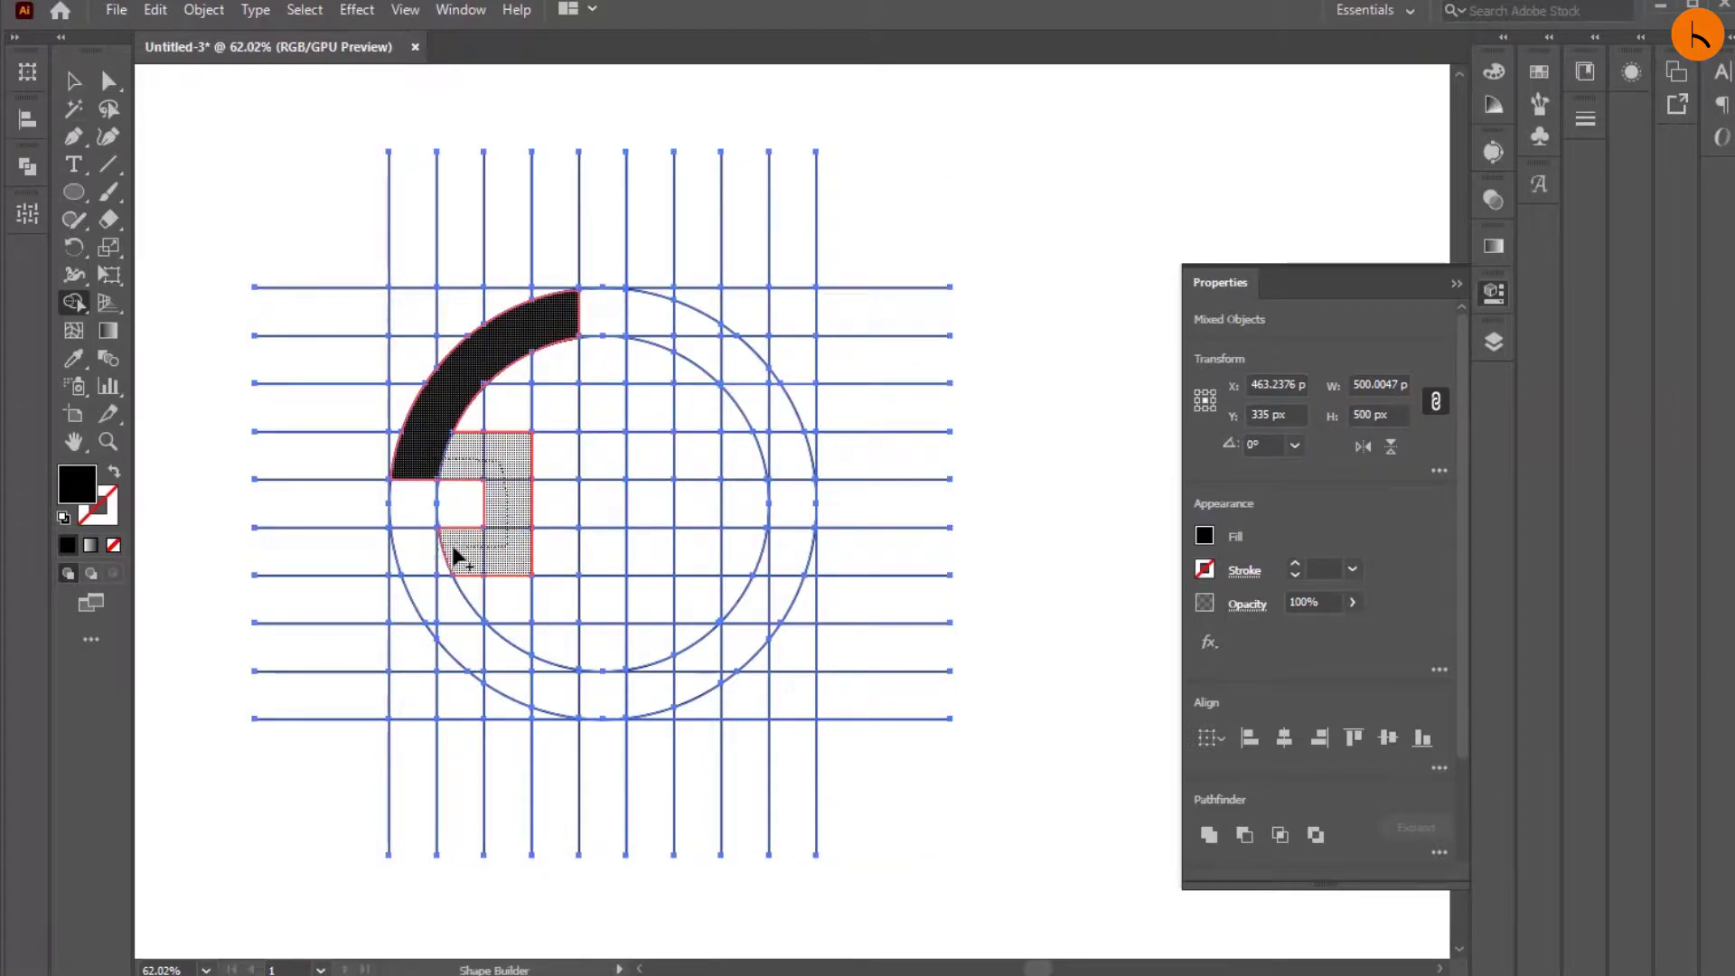
key("ctrl+z")
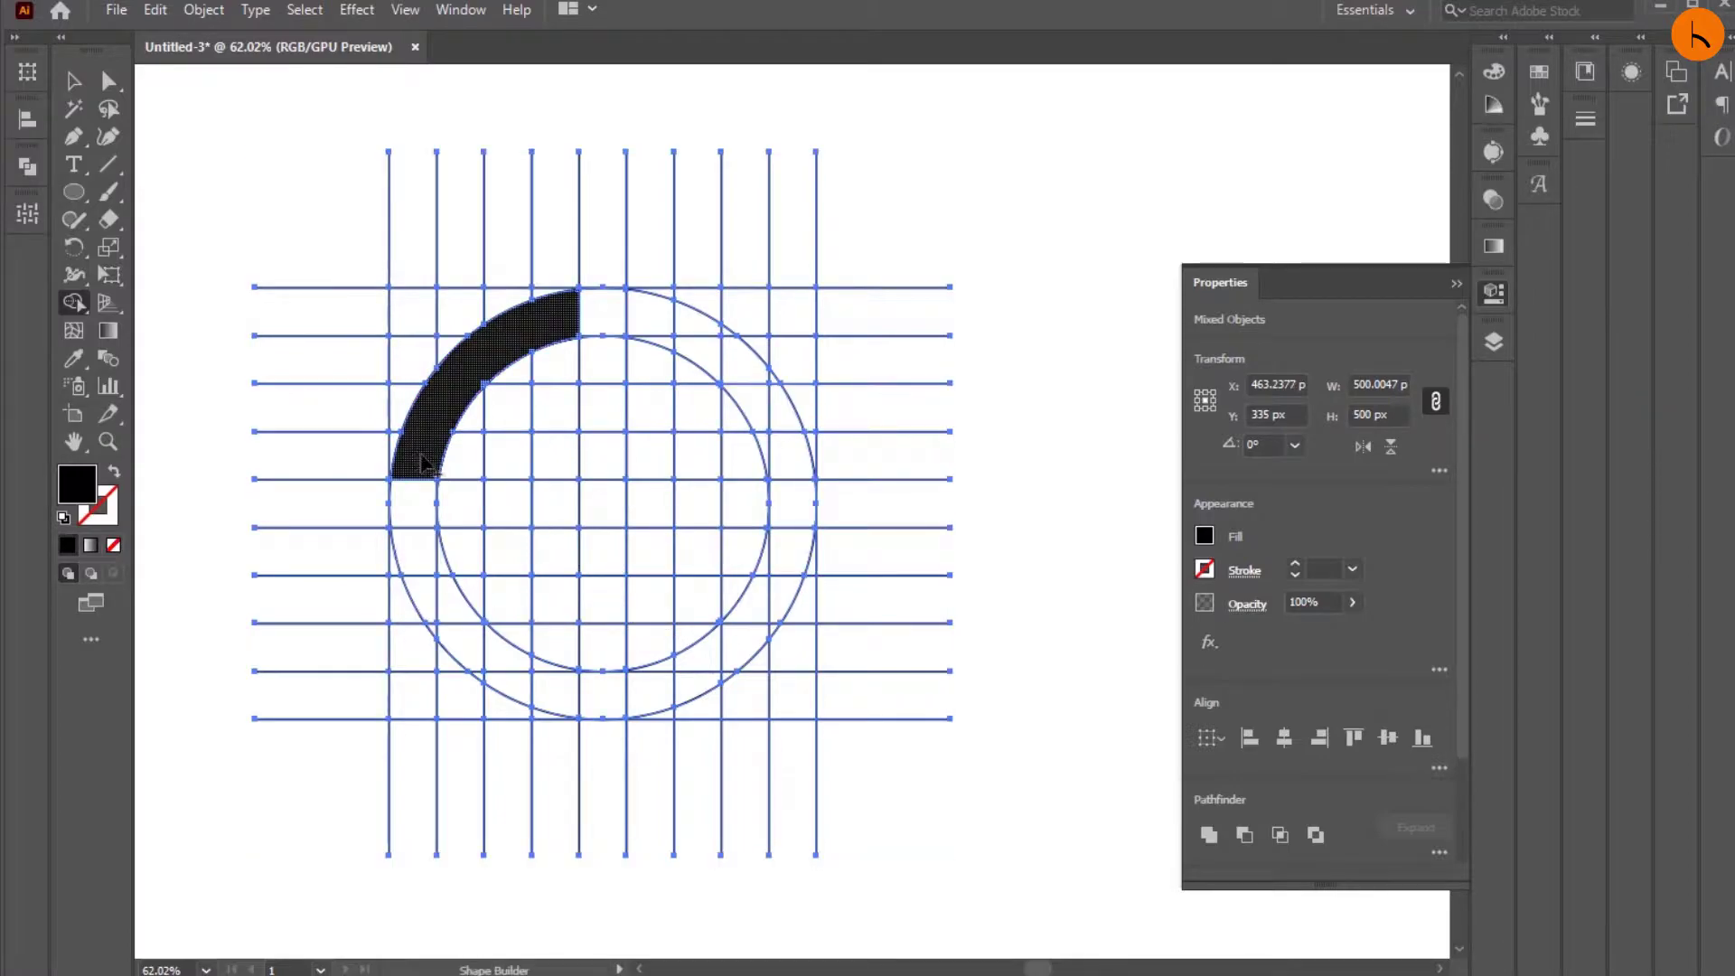
left_click_drag(454, 457, 470, 543)
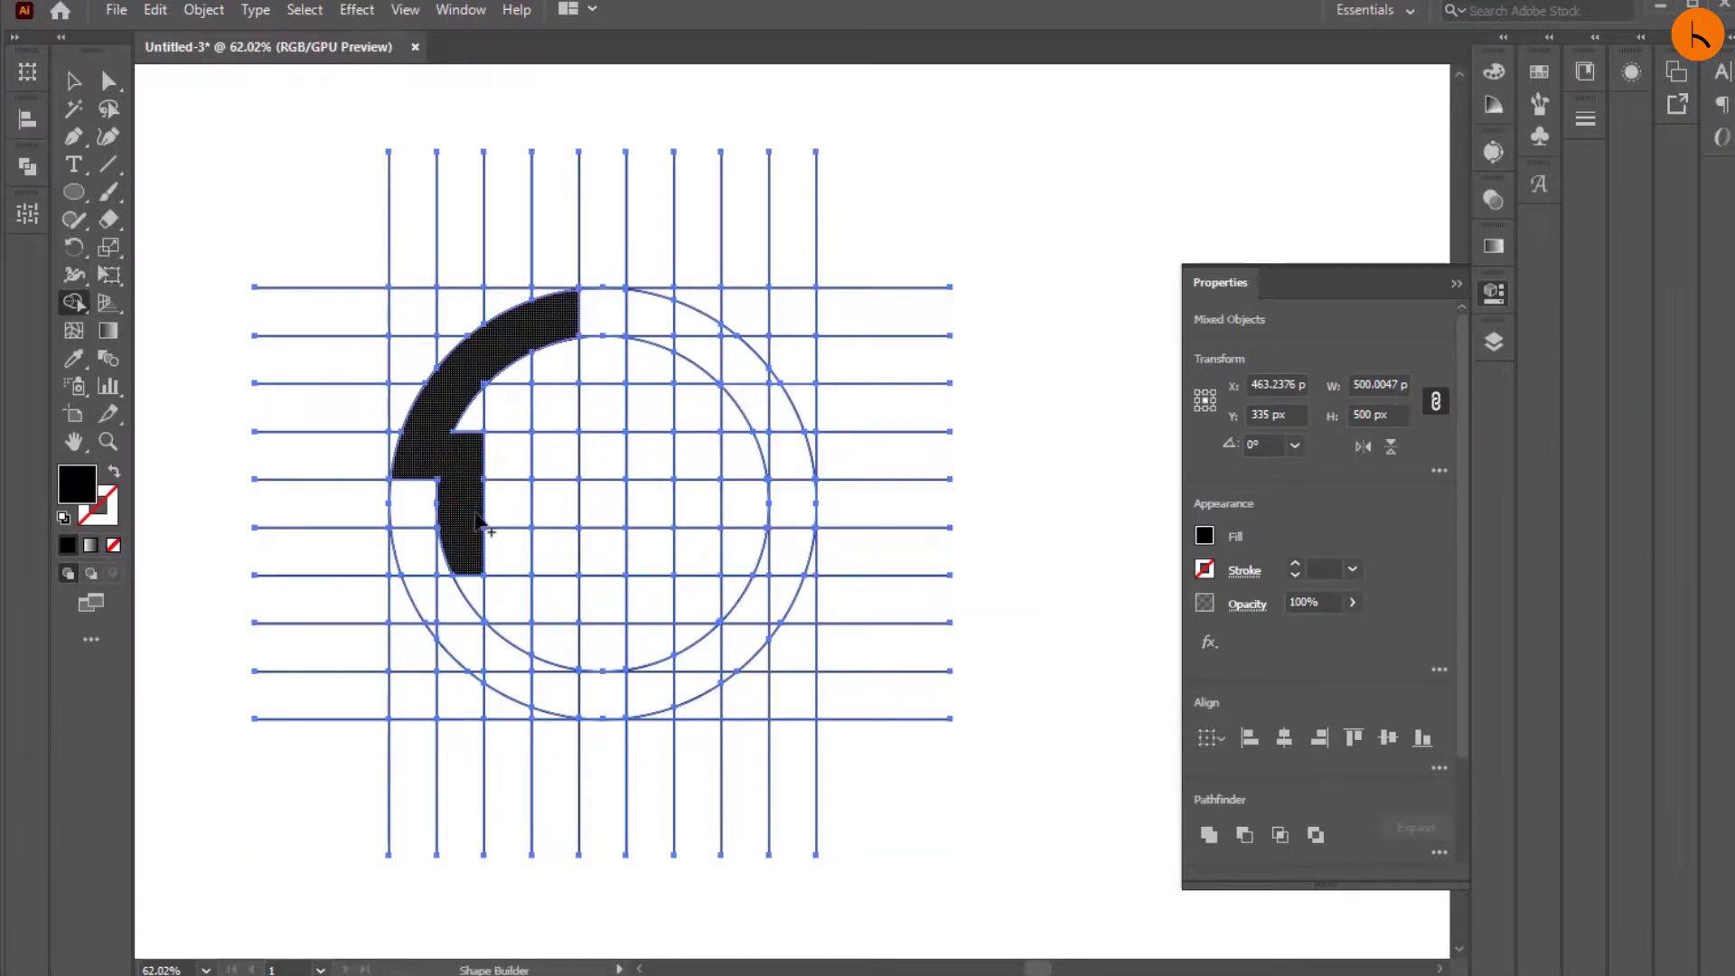
key("ctrl+z")
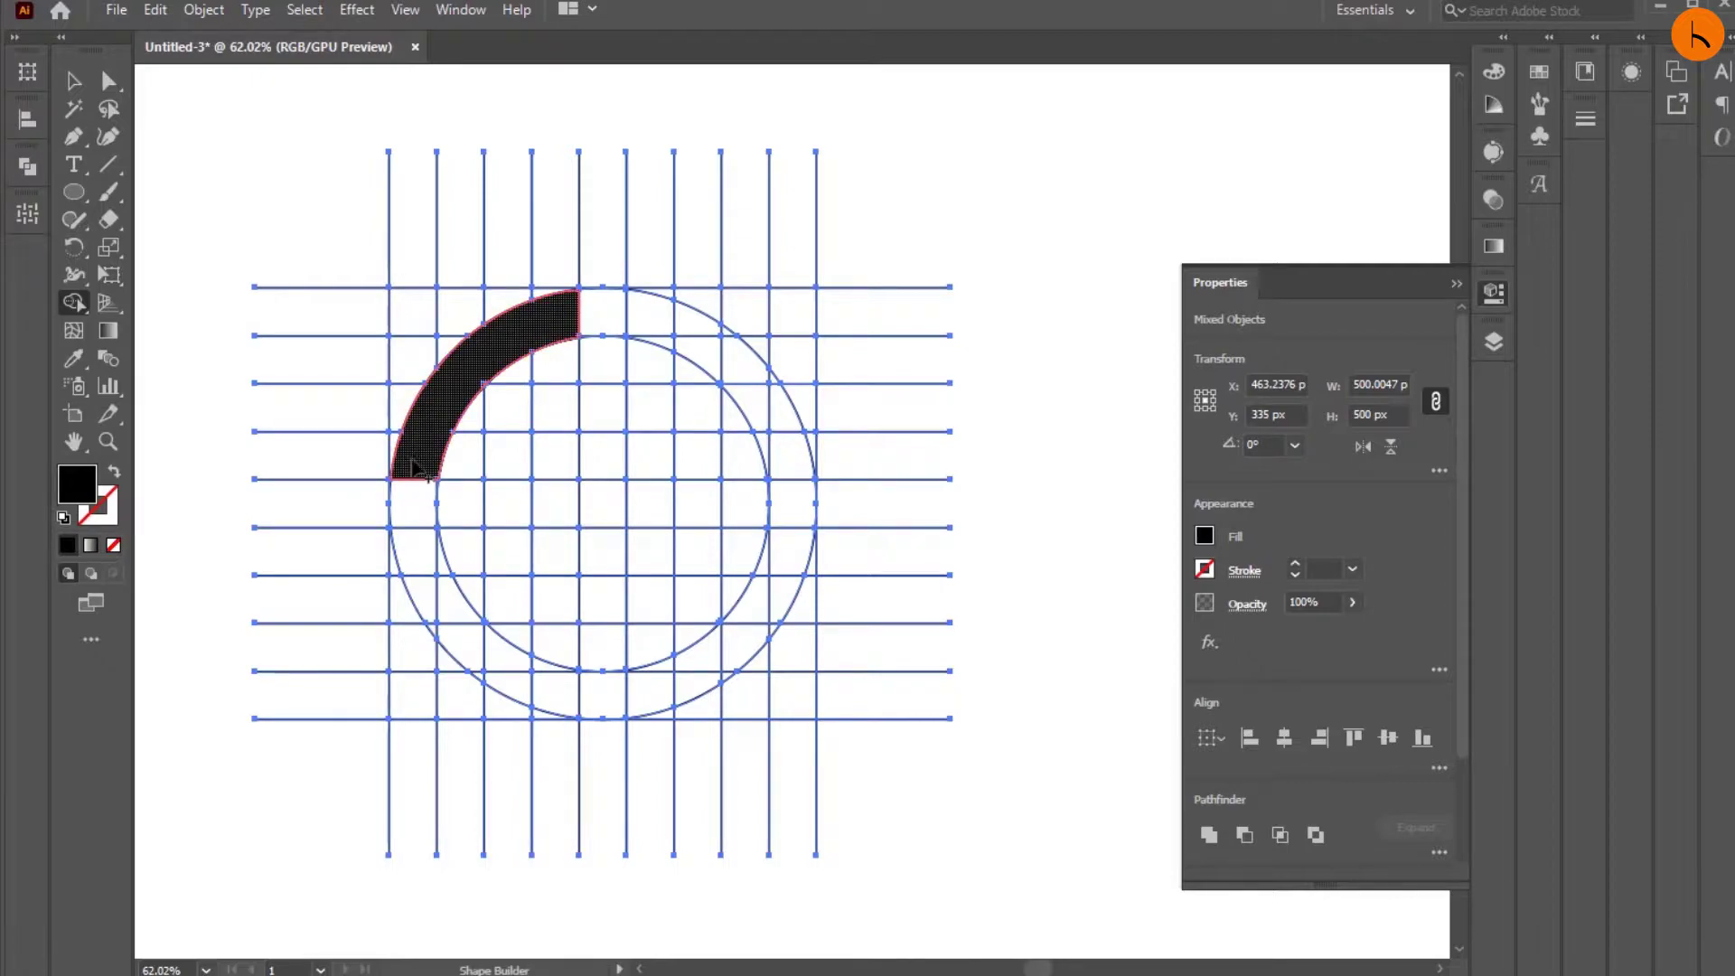
Merge the arc down the left column and lower-left cells into one stepped black shape, then deselect.
left_click_drag(413, 467, 467, 541)
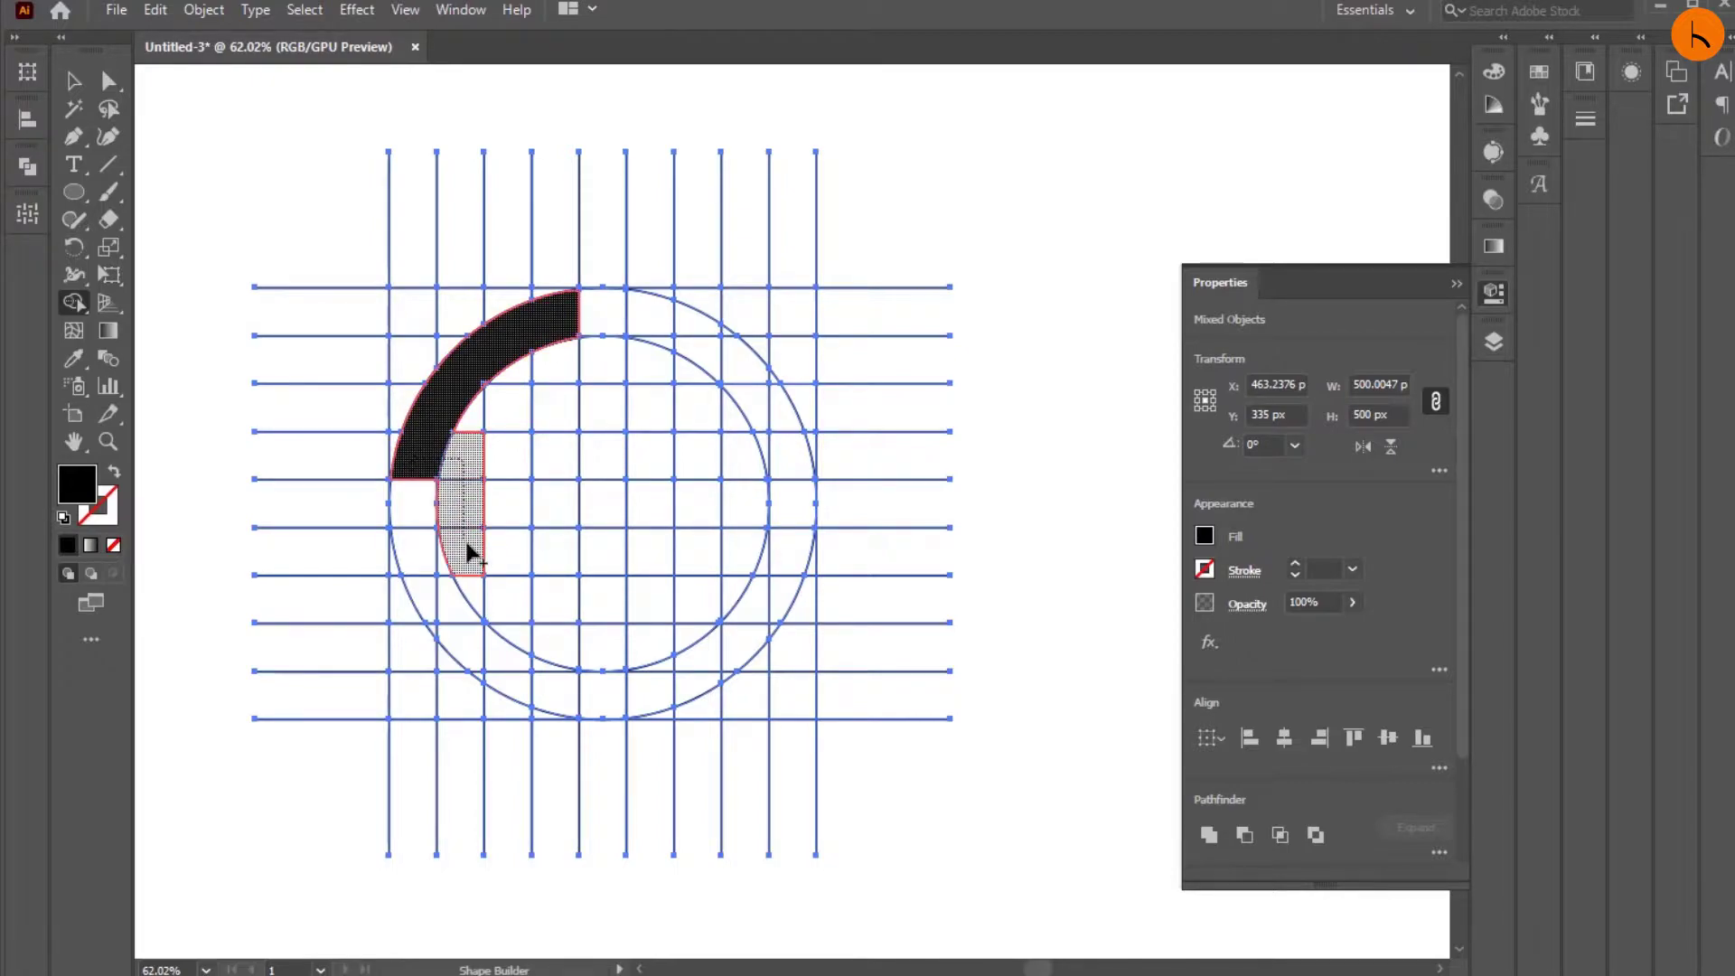
mouse_move(438, 543)
left_mouse_down()
mouse_move(414, 540)
mouse_move(495, 666)
mouse_move(550, 689)
mouse_move(526, 676)
left_mouse_up()
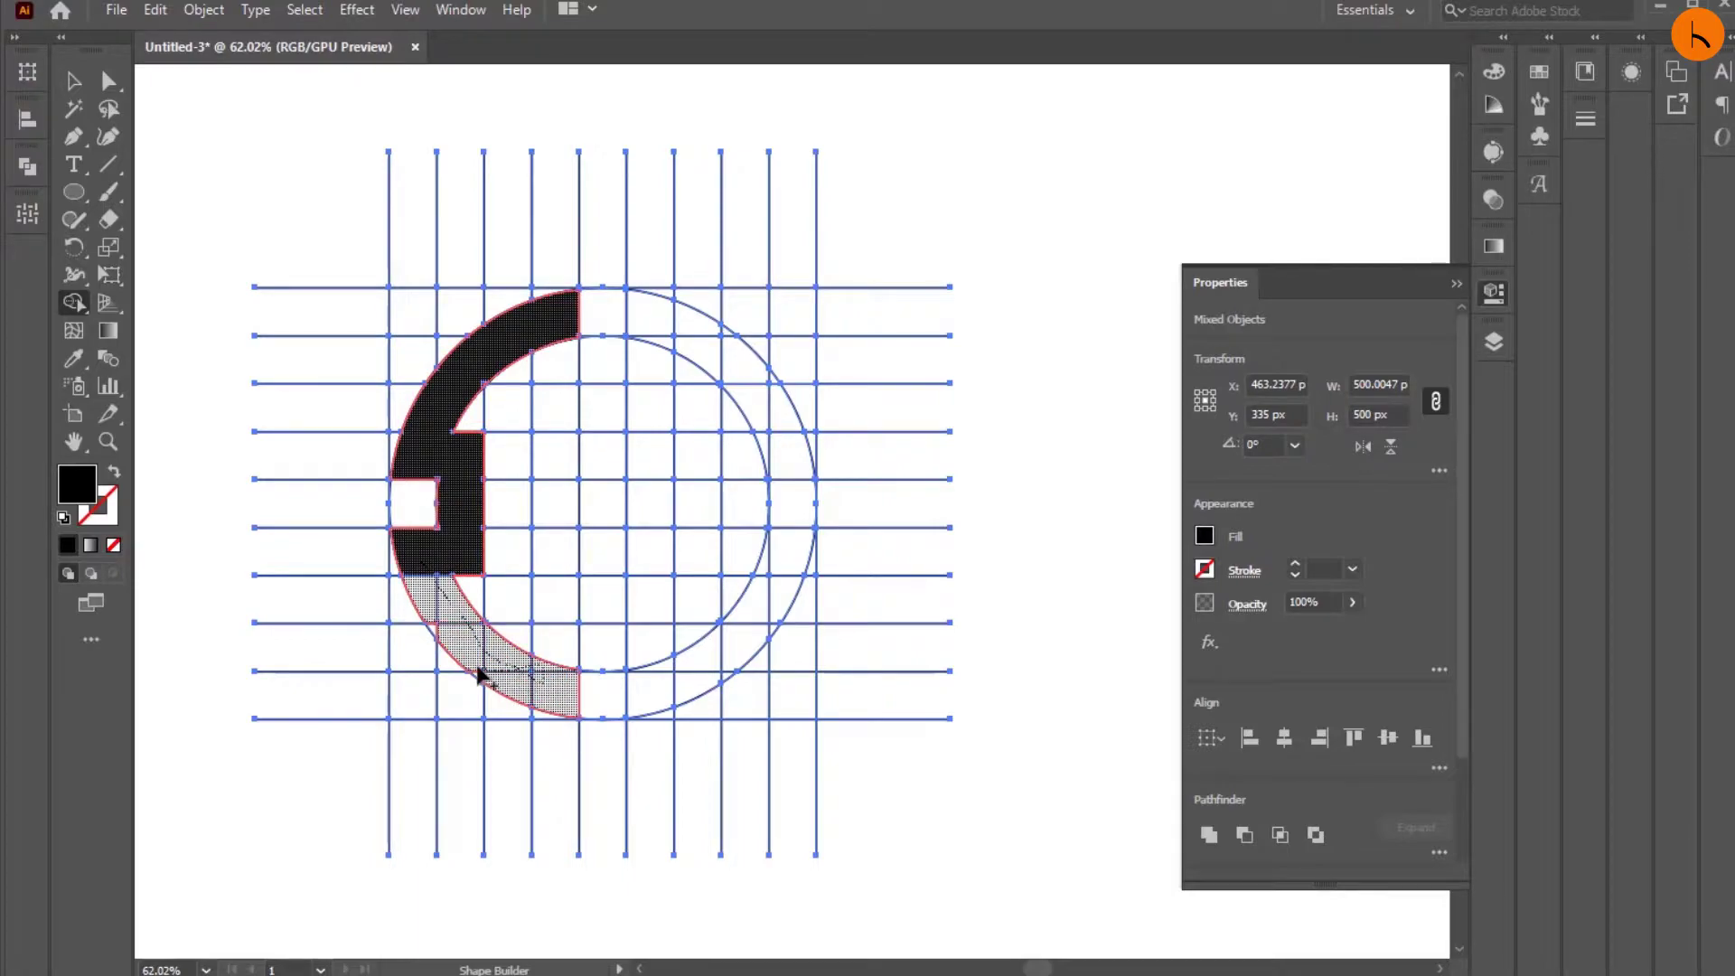
left_click_drag(432, 637, 434, 633)
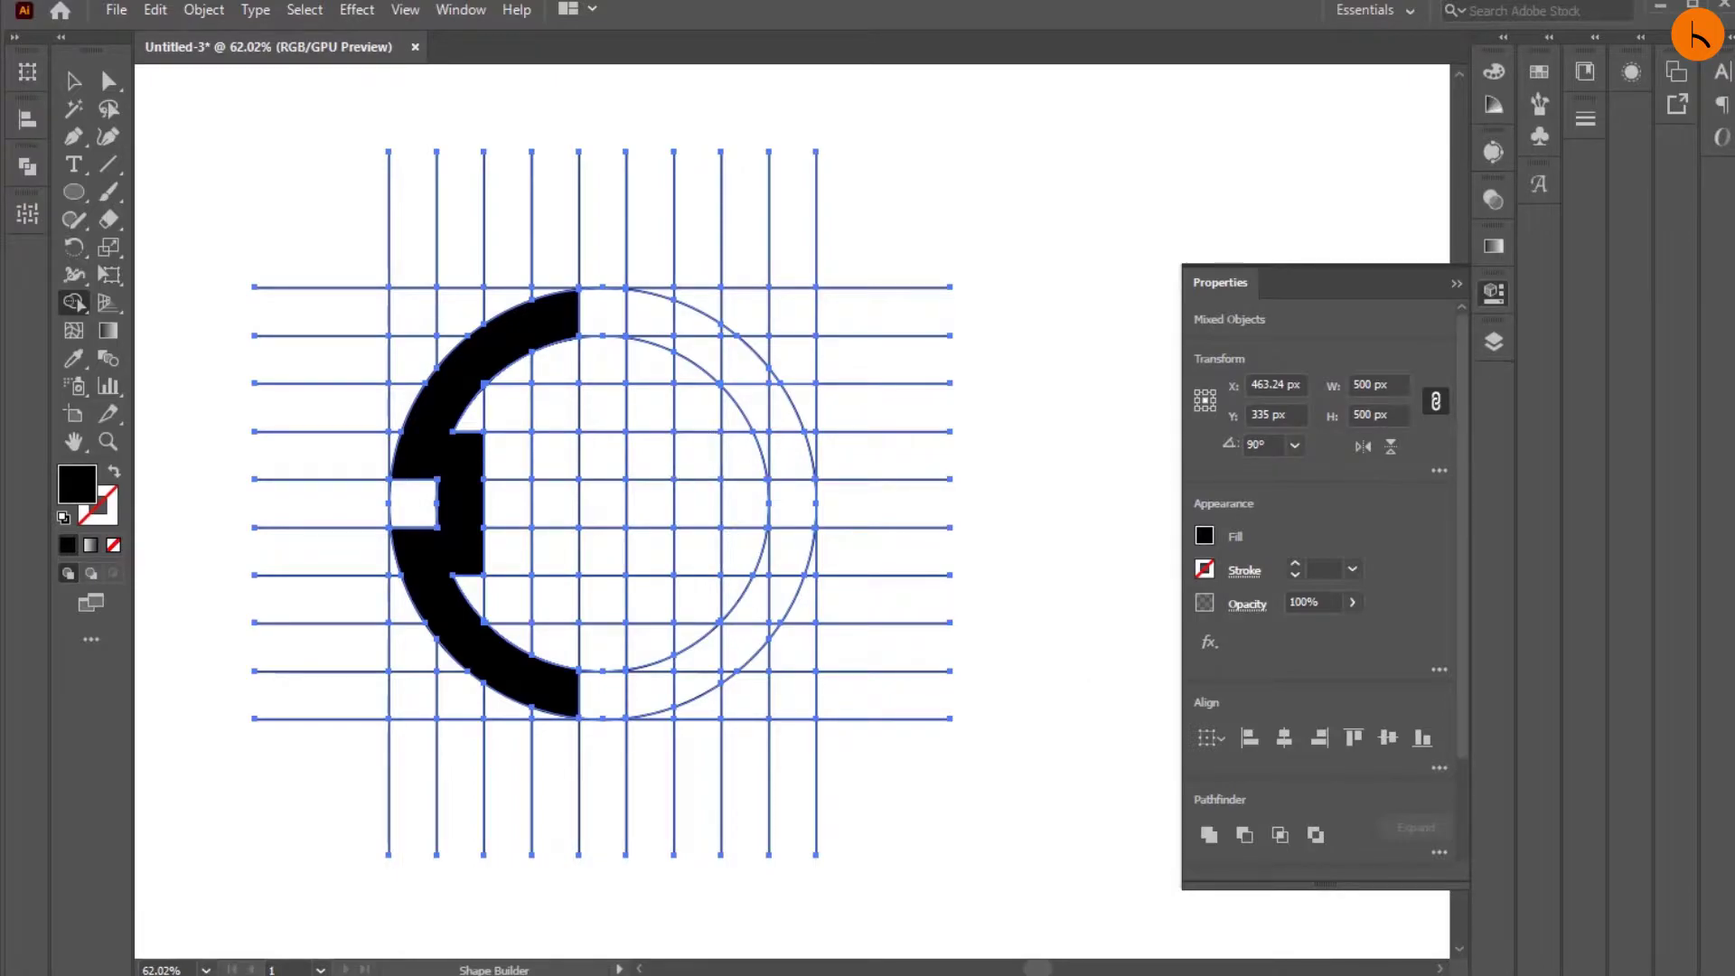
key("v")
key("ctrl+shift+a")
scroll(596, 488, "down", 1)
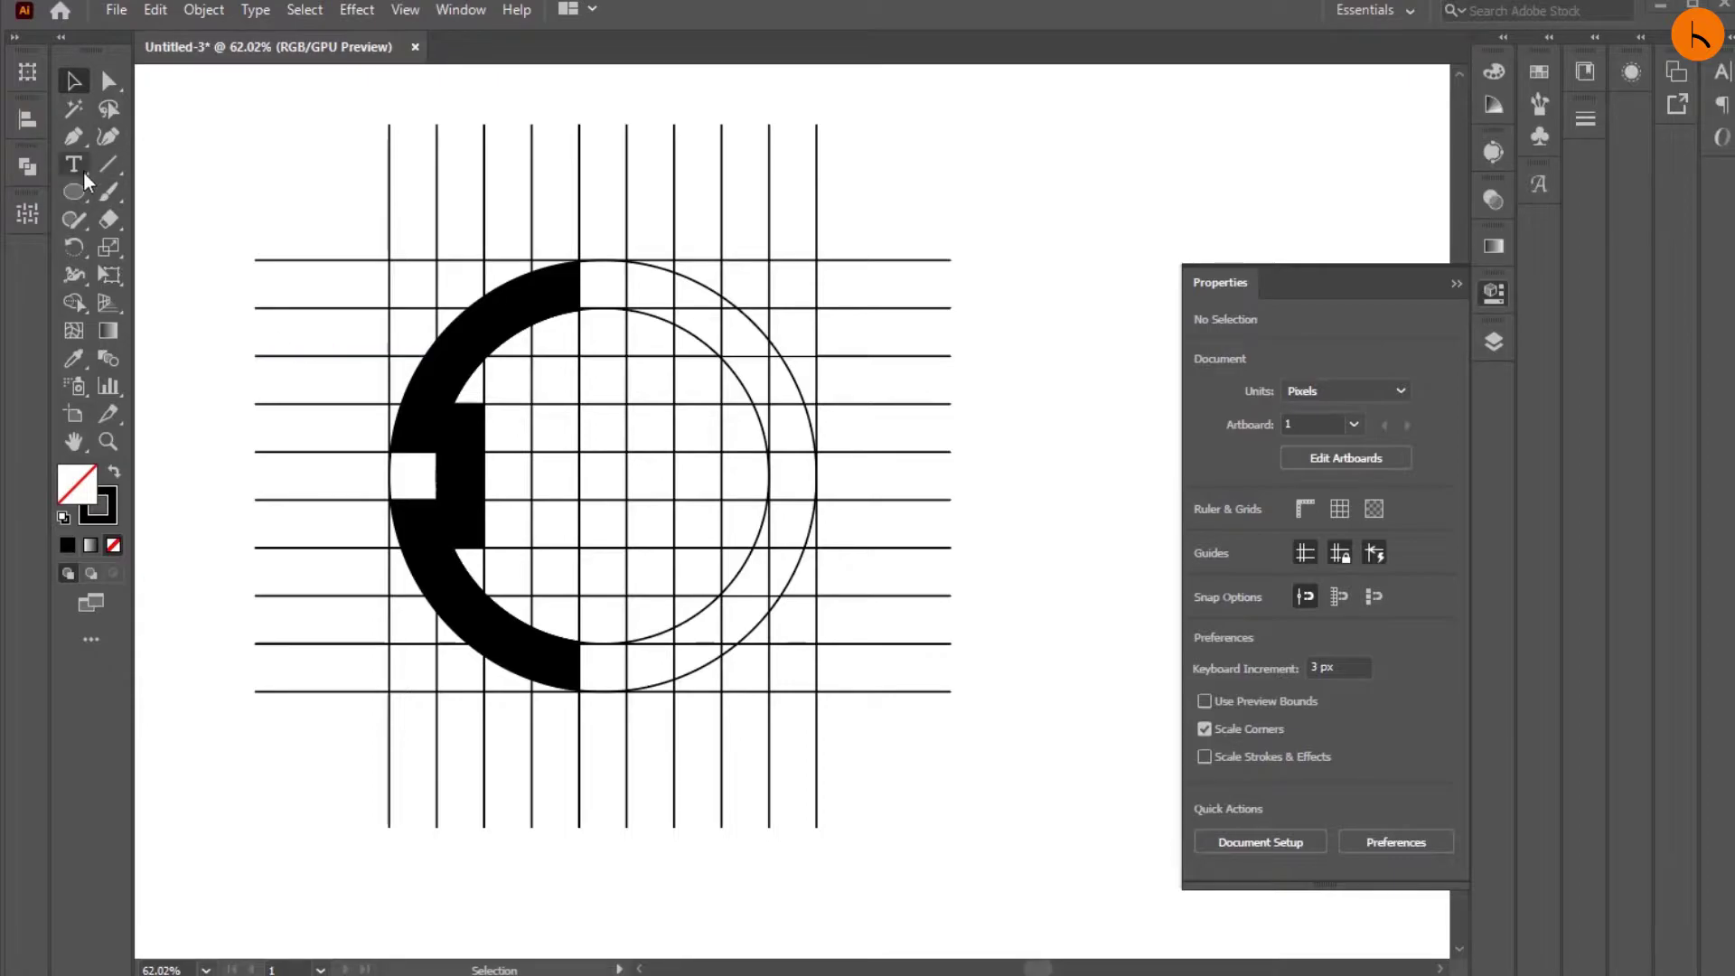
left_click(76, 306)
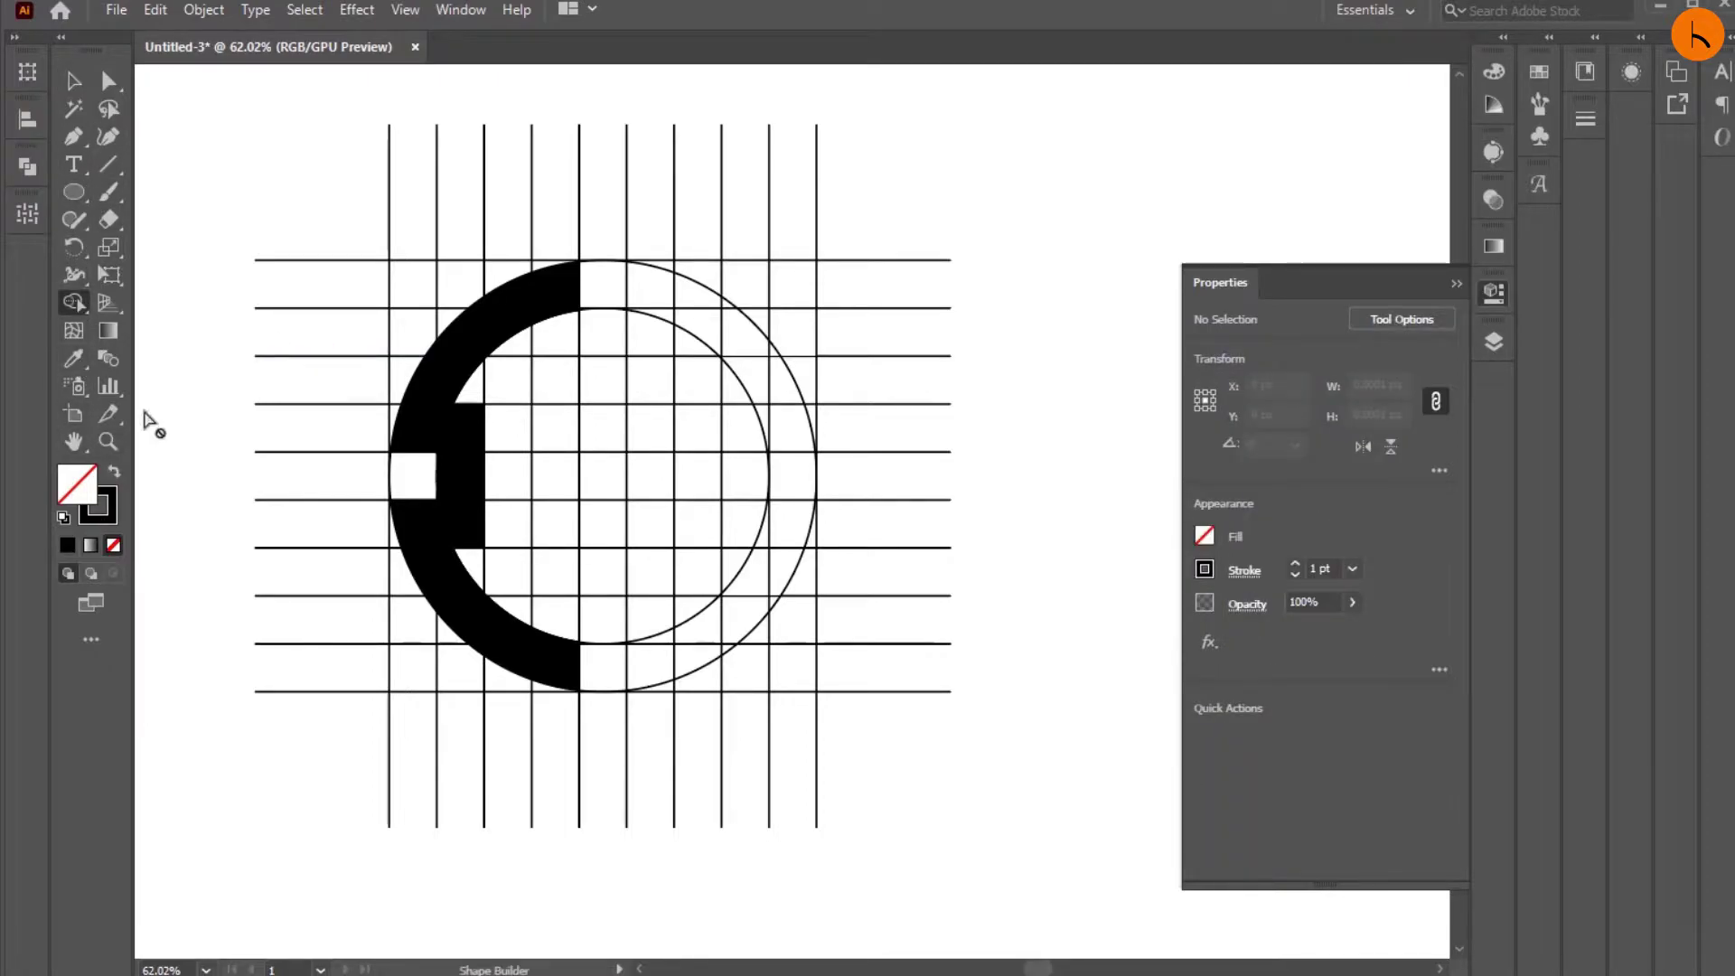
With black fill and everything selected, merge the remaining cells to form the H.
left_click(107, 441)
left_click(114, 470)
left_click(78, 307)
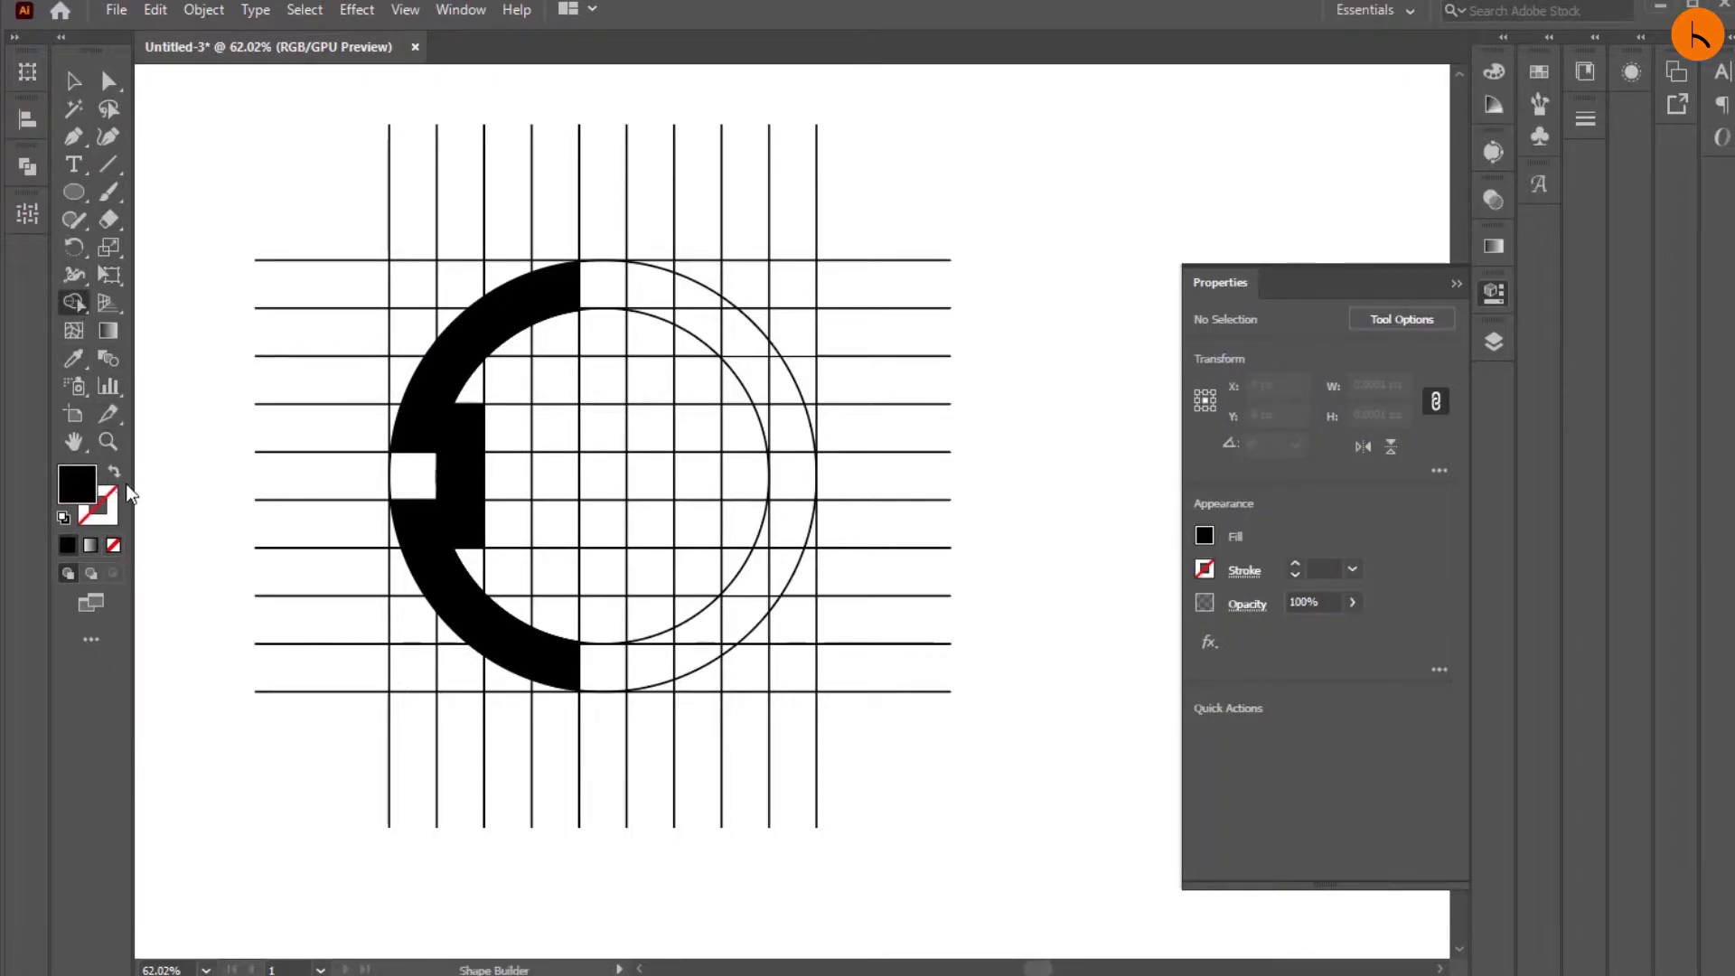
key("ctrl+a")
mouse_move(550, 297)
left_mouse_down()
mouse_move(646, 429)
mouse_move(779, 426)
mouse_move(766, 378)
mouse_move(735, 430)
mouse_move(735, 507)
mouse_move(790, 534)
mouse_move(736, 620)
mouse_move(755, 613)
mouse_move(682, 659)
mouse_move(657, 647)
mouse_move(659, 530)
mouse_move(554, 550)
mouse_move(562, 651)
mouse_move(557, 617)
left_mouse_up()
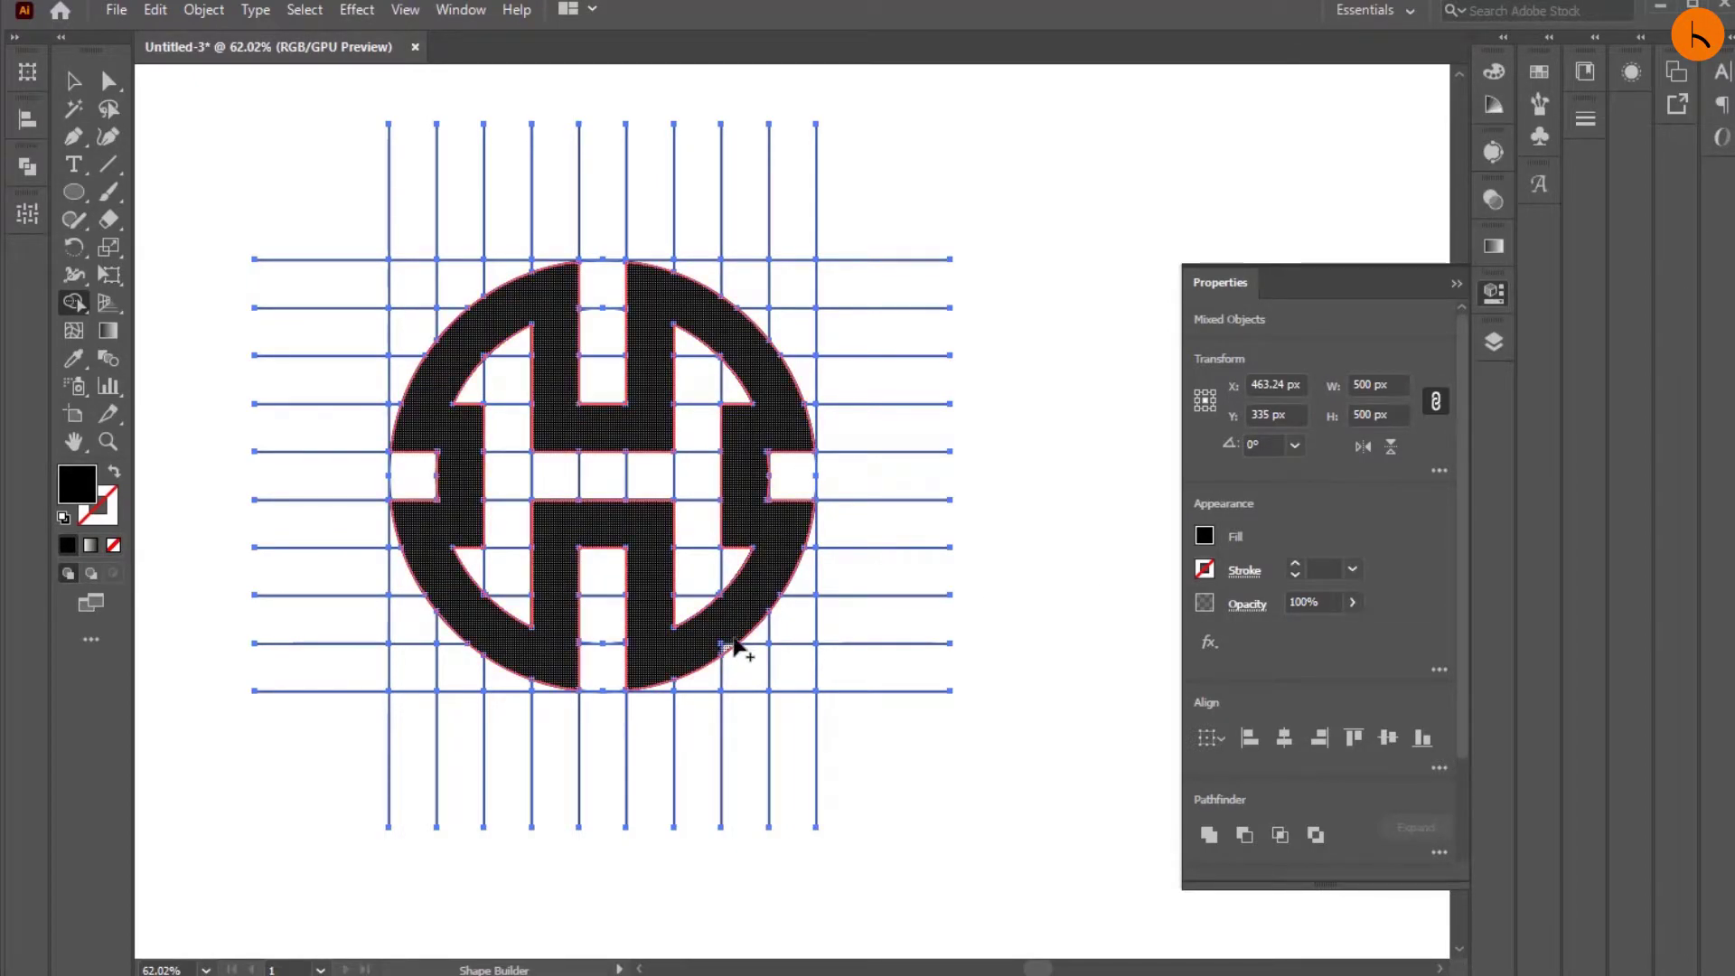
left_click(108, 441)
left_click(859, 492)
left_click(546, 484, "alt")
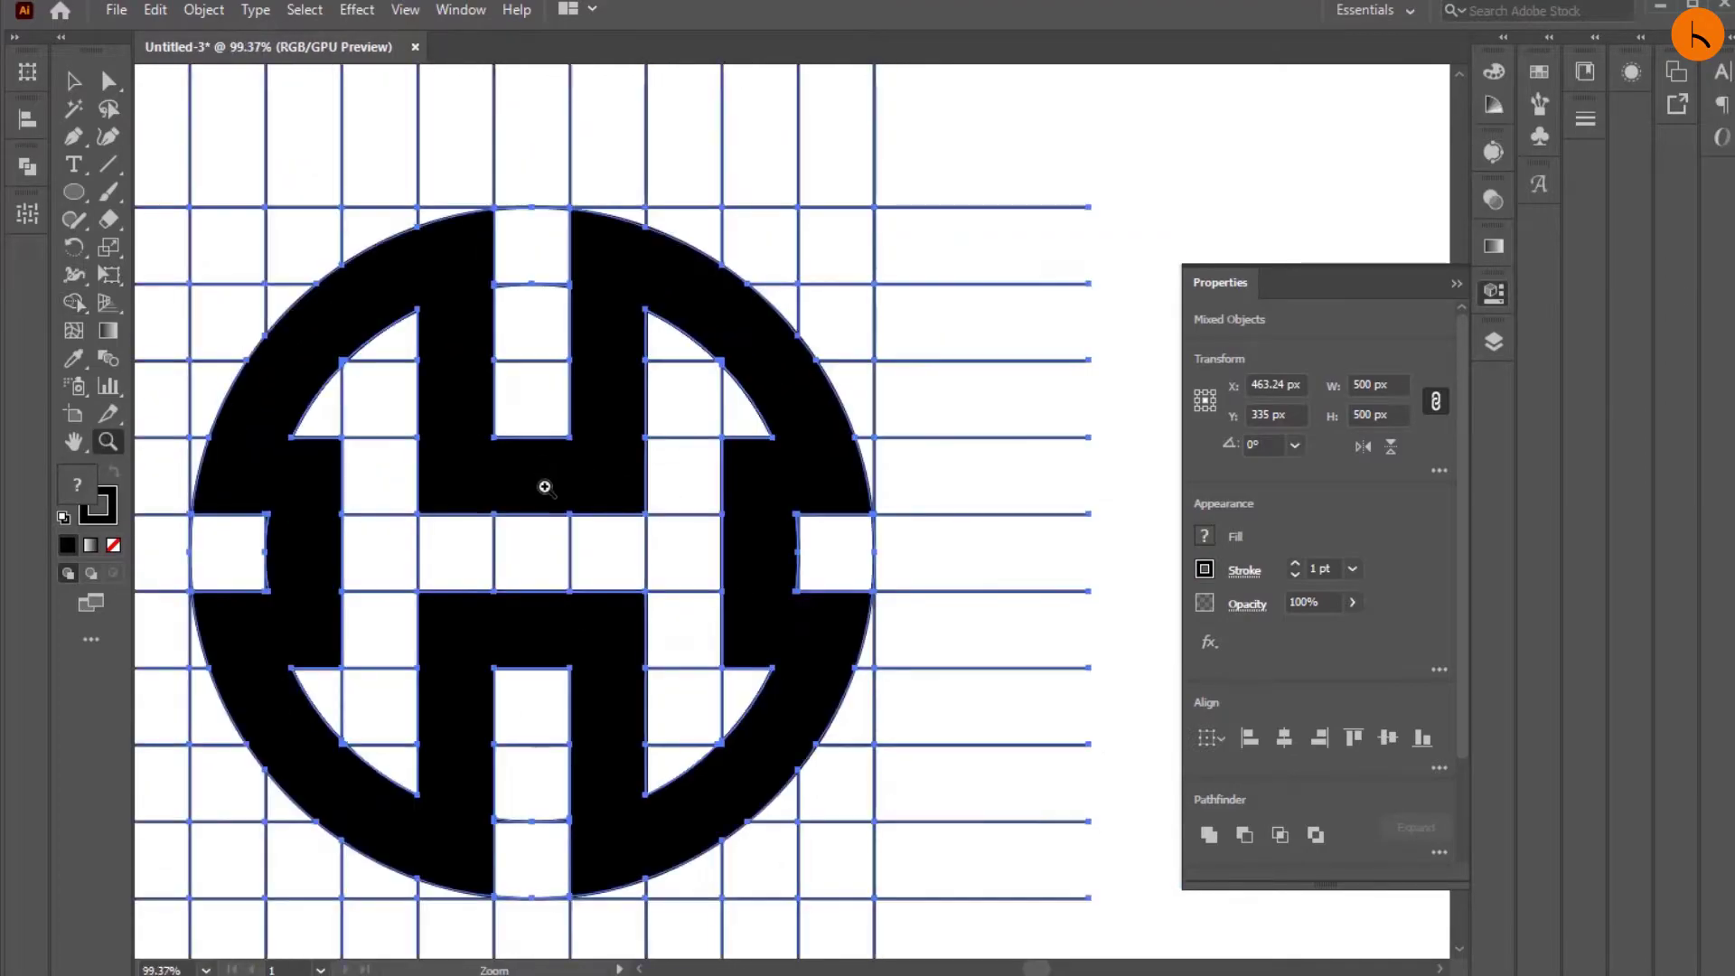
left_click(1038, 650)
left_click(910, 571)
scroll(620, 492, "down", 5)
scroll(852, 321, "up", 5)
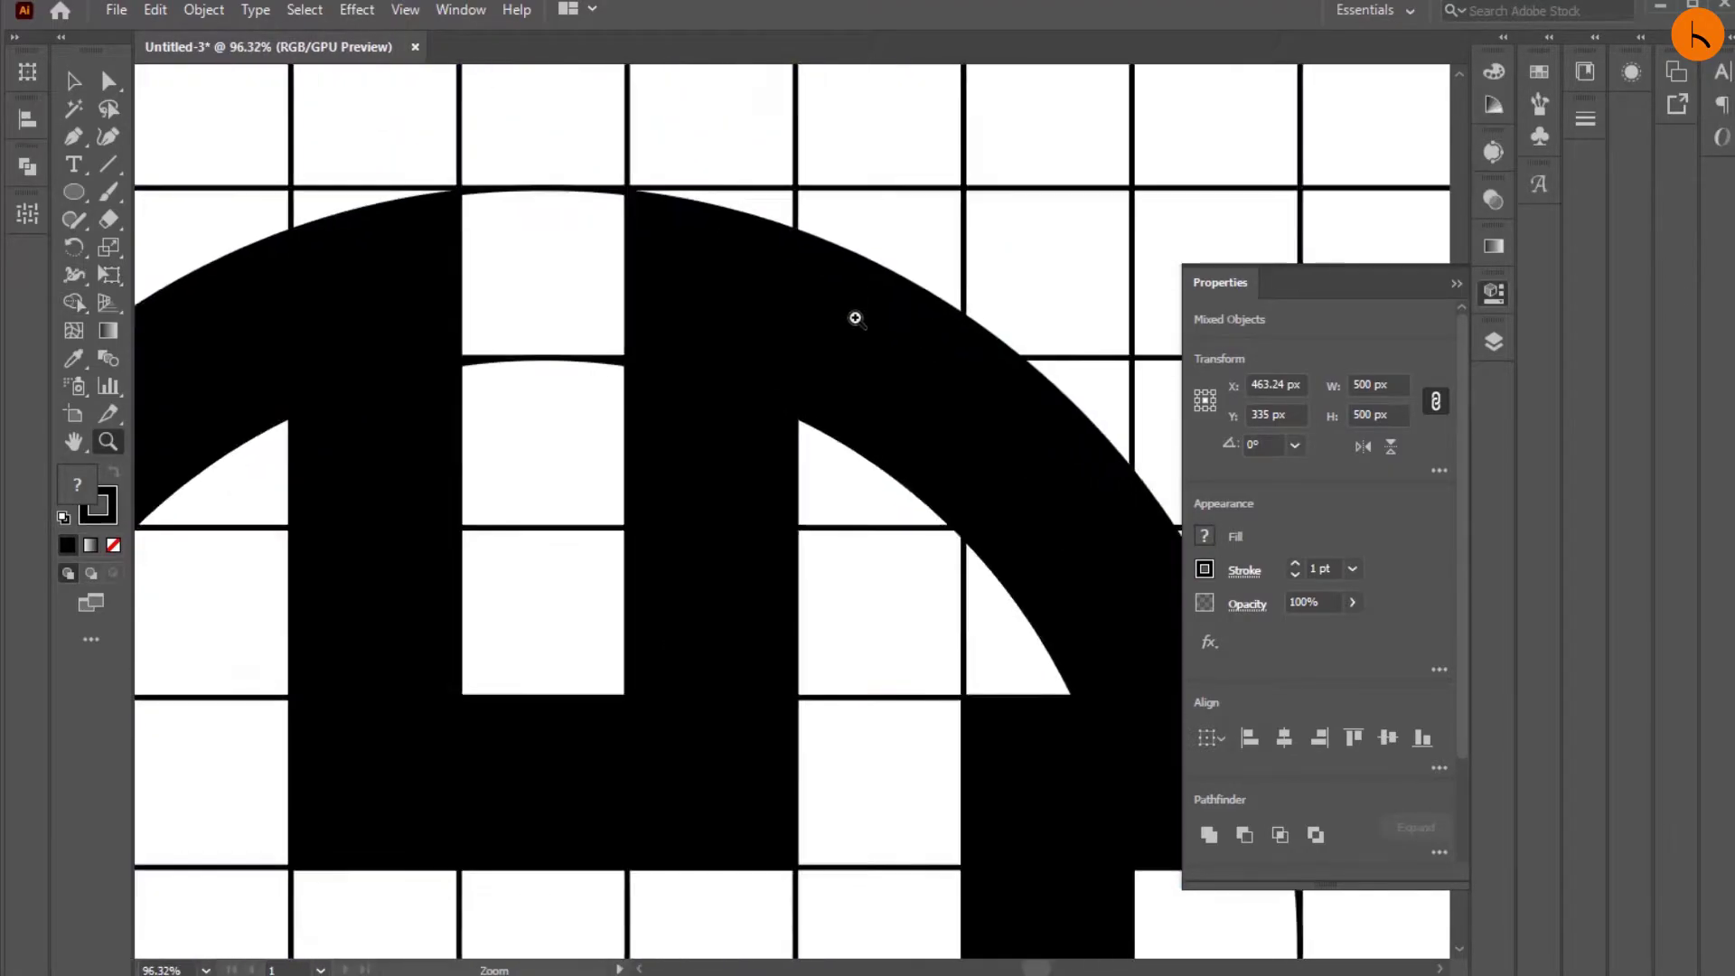
scroll(840, 407, "up", 2)
scroll(825, 481, "up", 2)
scroll(825, 481, "down", 5)
scroll(1117, 626, "up", 6)
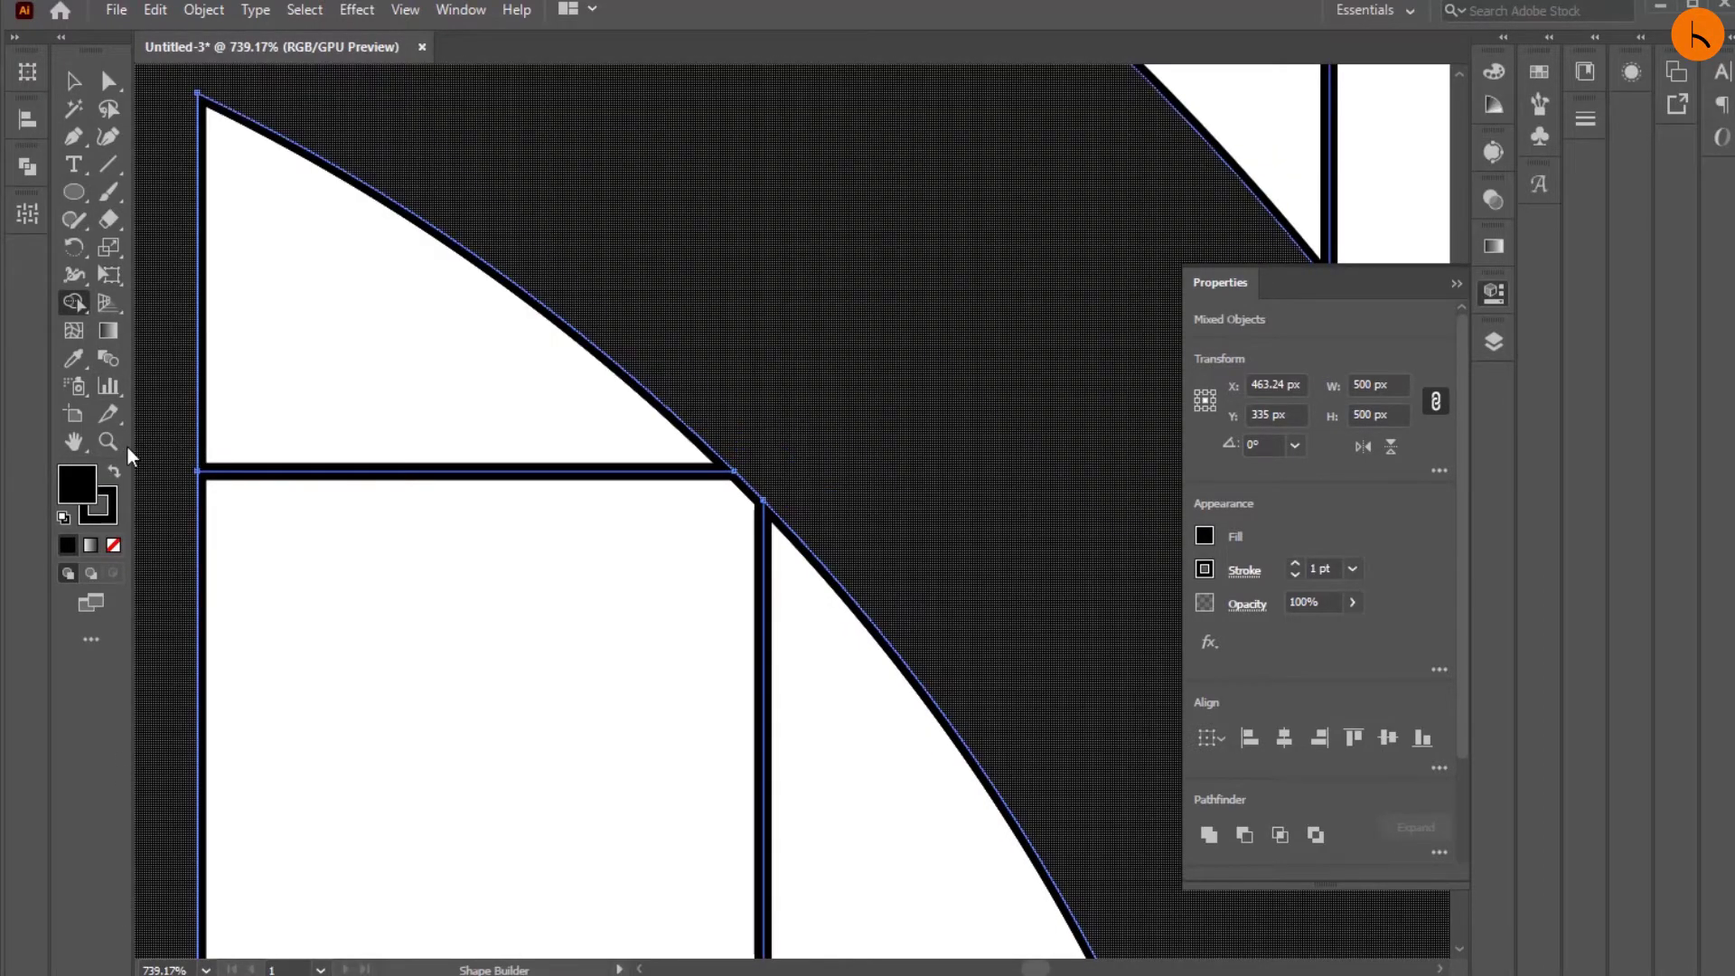
scroll(348, 465, "down", 3)
scroll(566, 546, "down", 2)
scroll(793, 426, "up", 2)
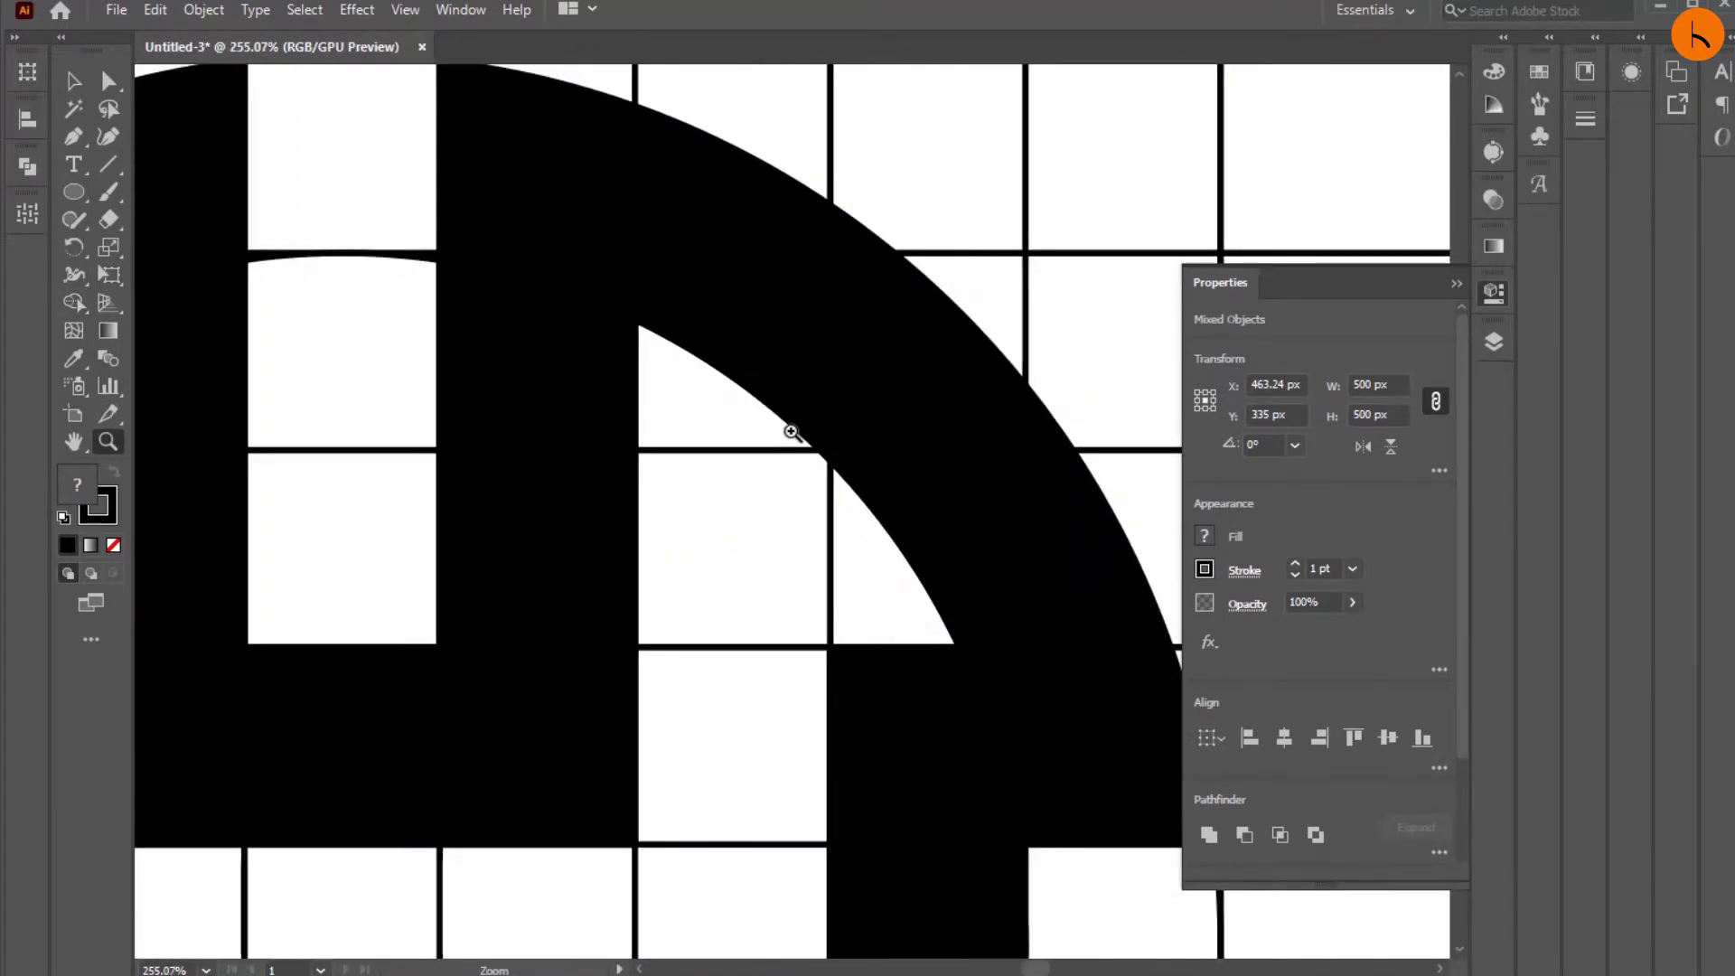
scroll(437, 477, "down", 2)
scroll(437, 477, "up", 2)
scroll(515, 454, "up", 2)
scroll(515, 453, "up", 2)
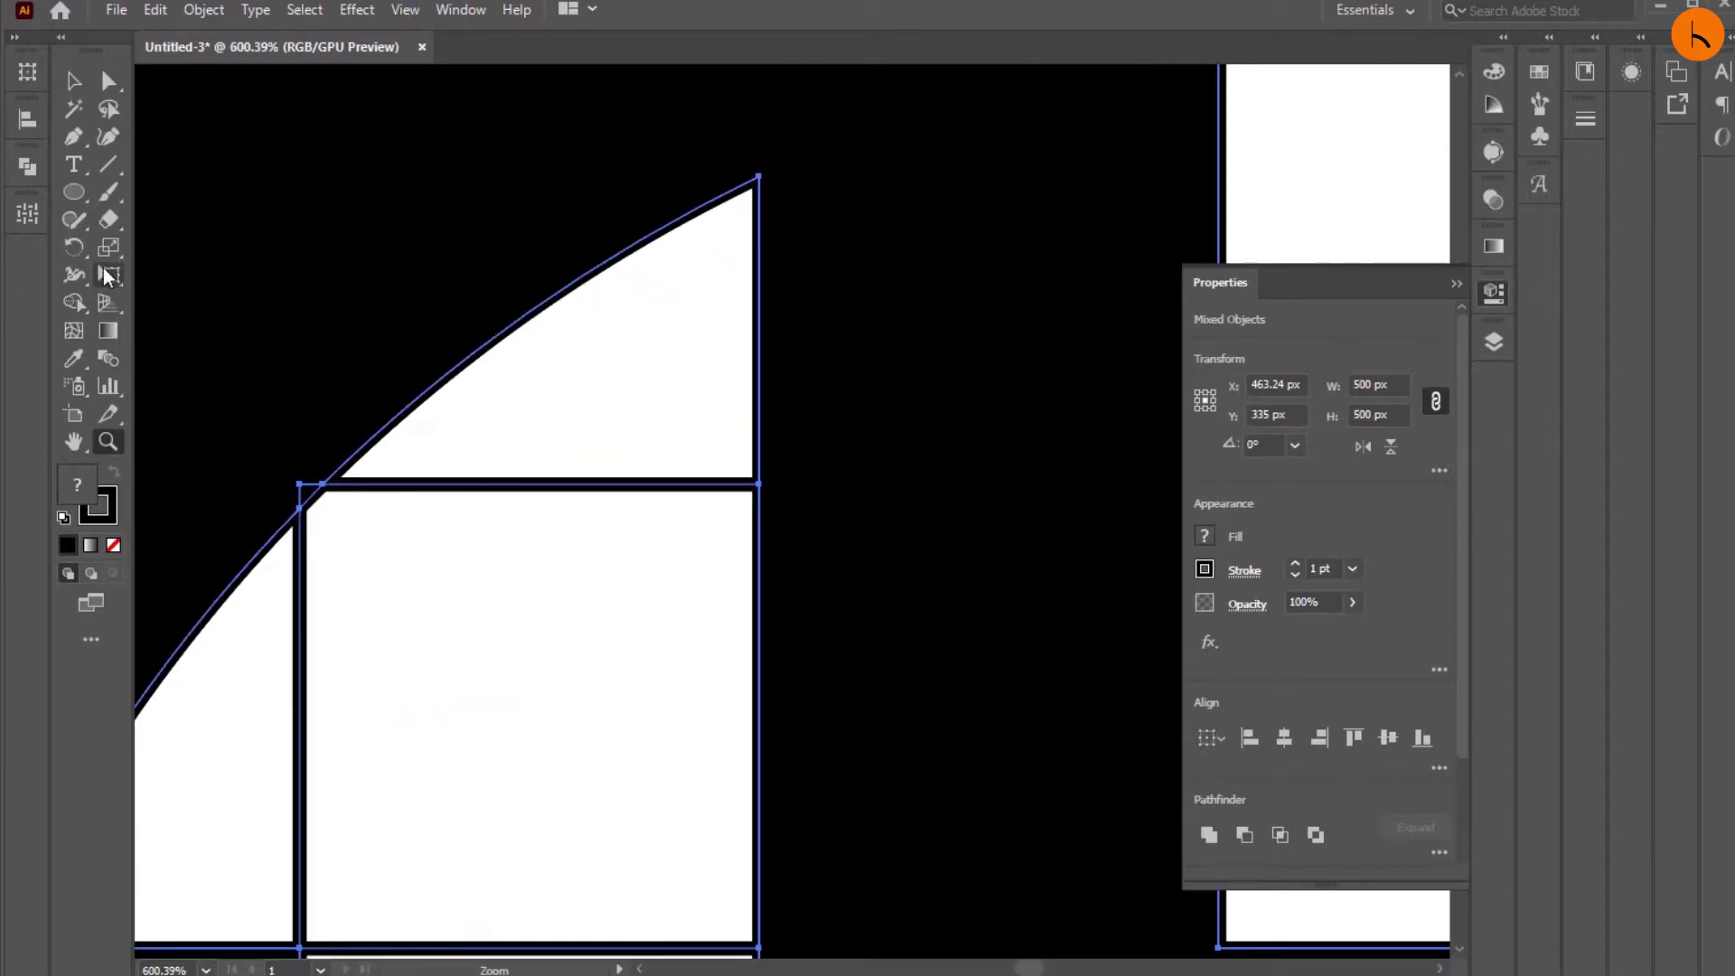
left_click(74, 303)
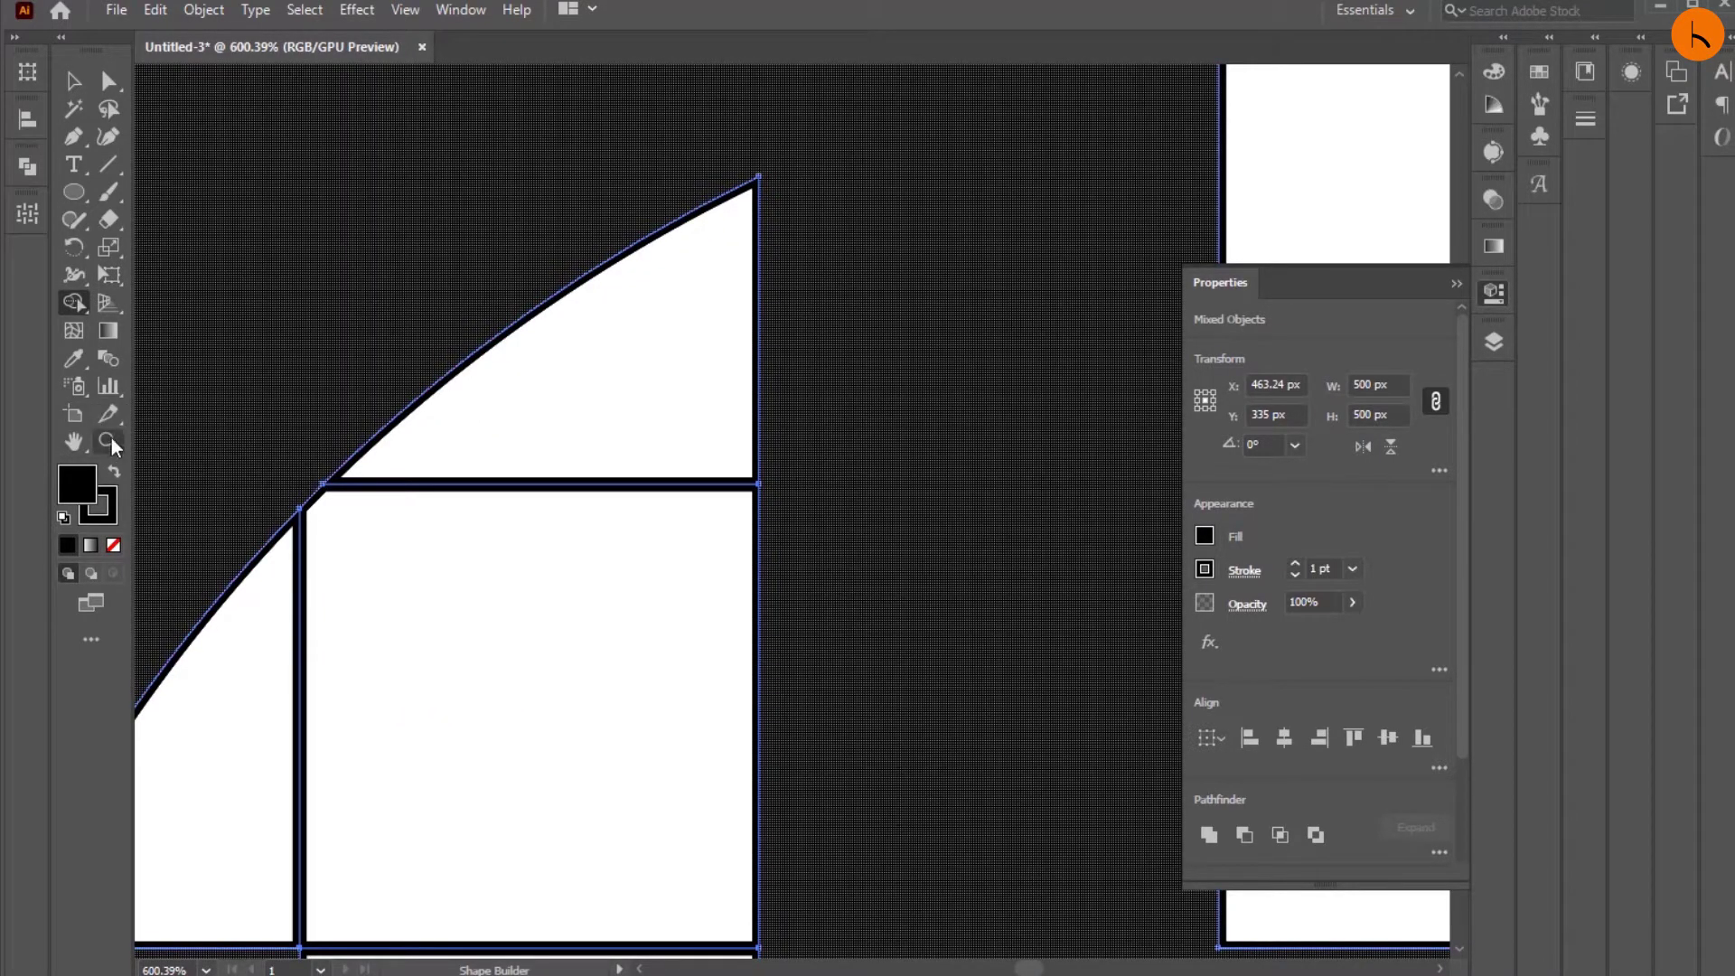
left_click(108, 441)
scroll(492, 524, "down", 3)
scroll(360, 677, "down", 1)
scroll(383, 639, "down", 2)
scroll(403, 630, "down", 2)
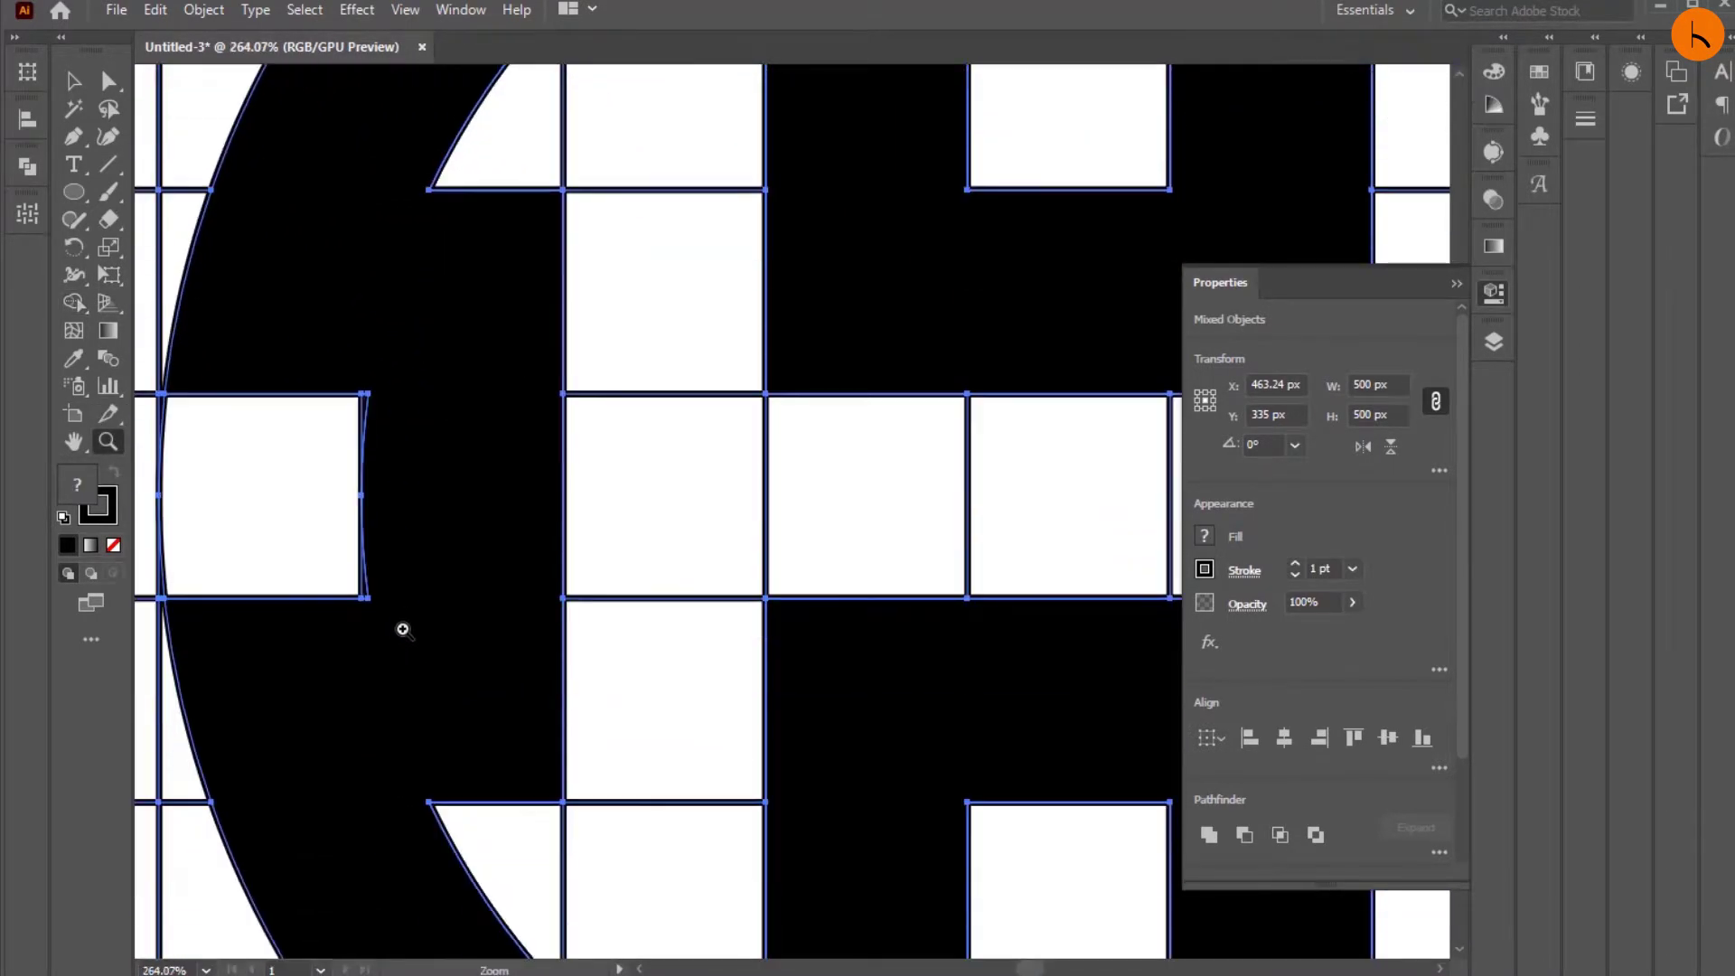
scroll(403, 630, "down", 2)
scroll(678, 775, "up", 1)
scroll(728, 747, "up", 3)
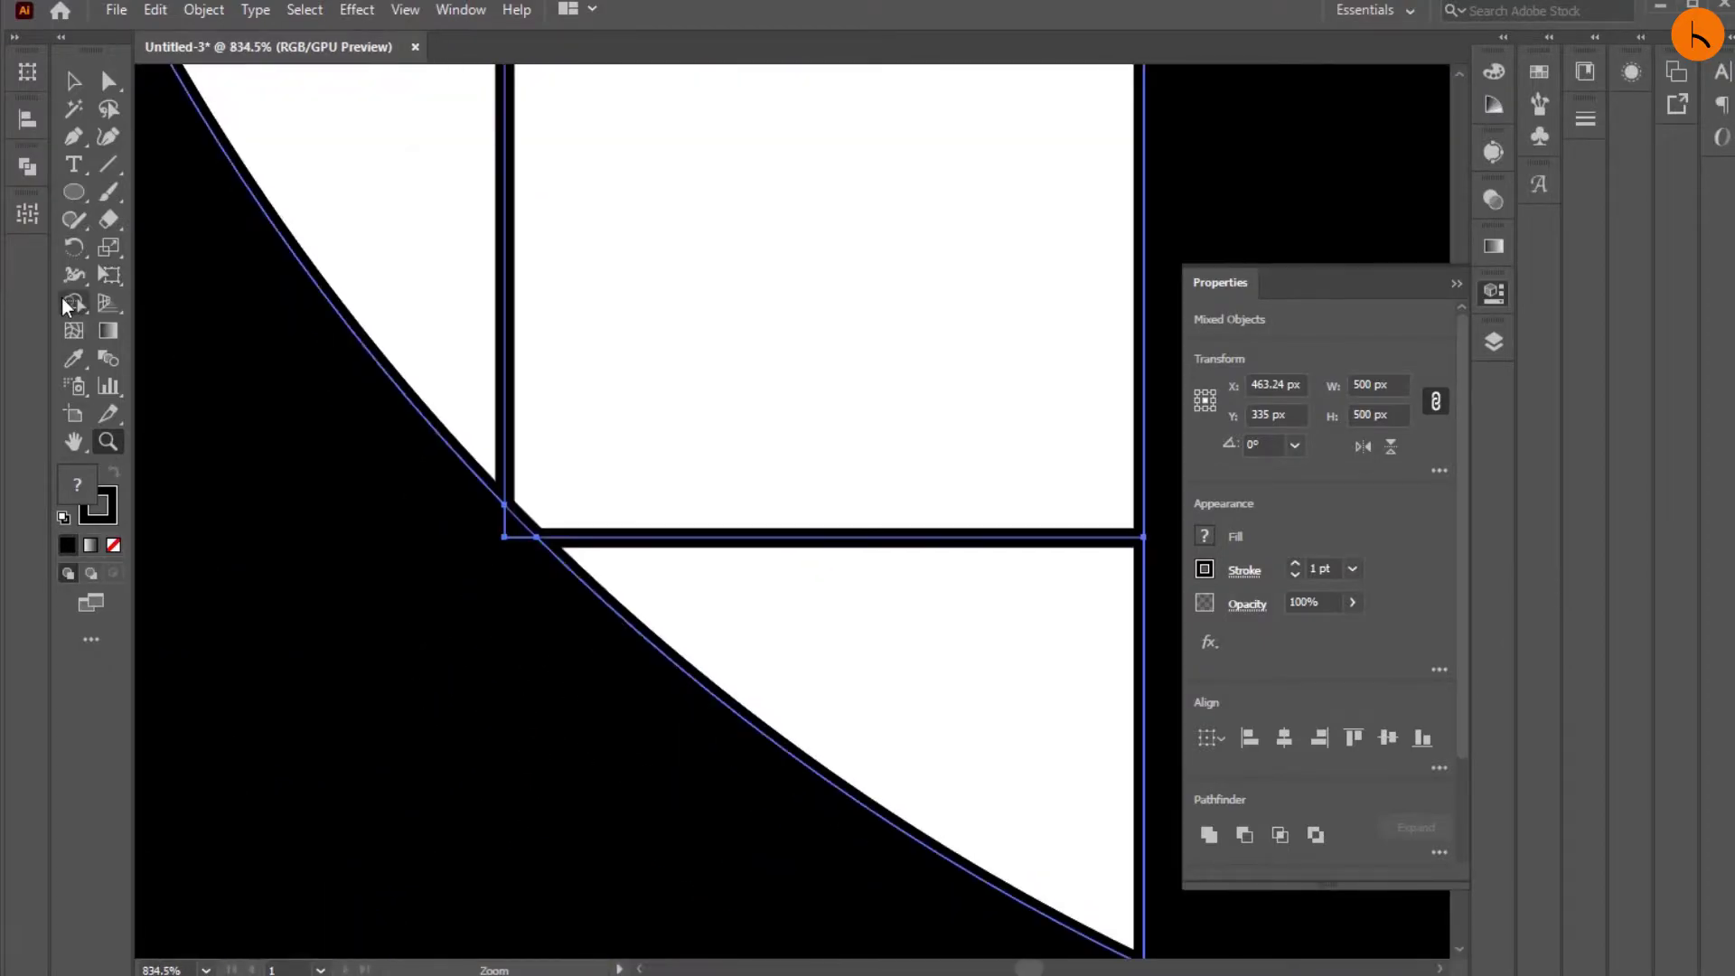
left_click(65, 305)
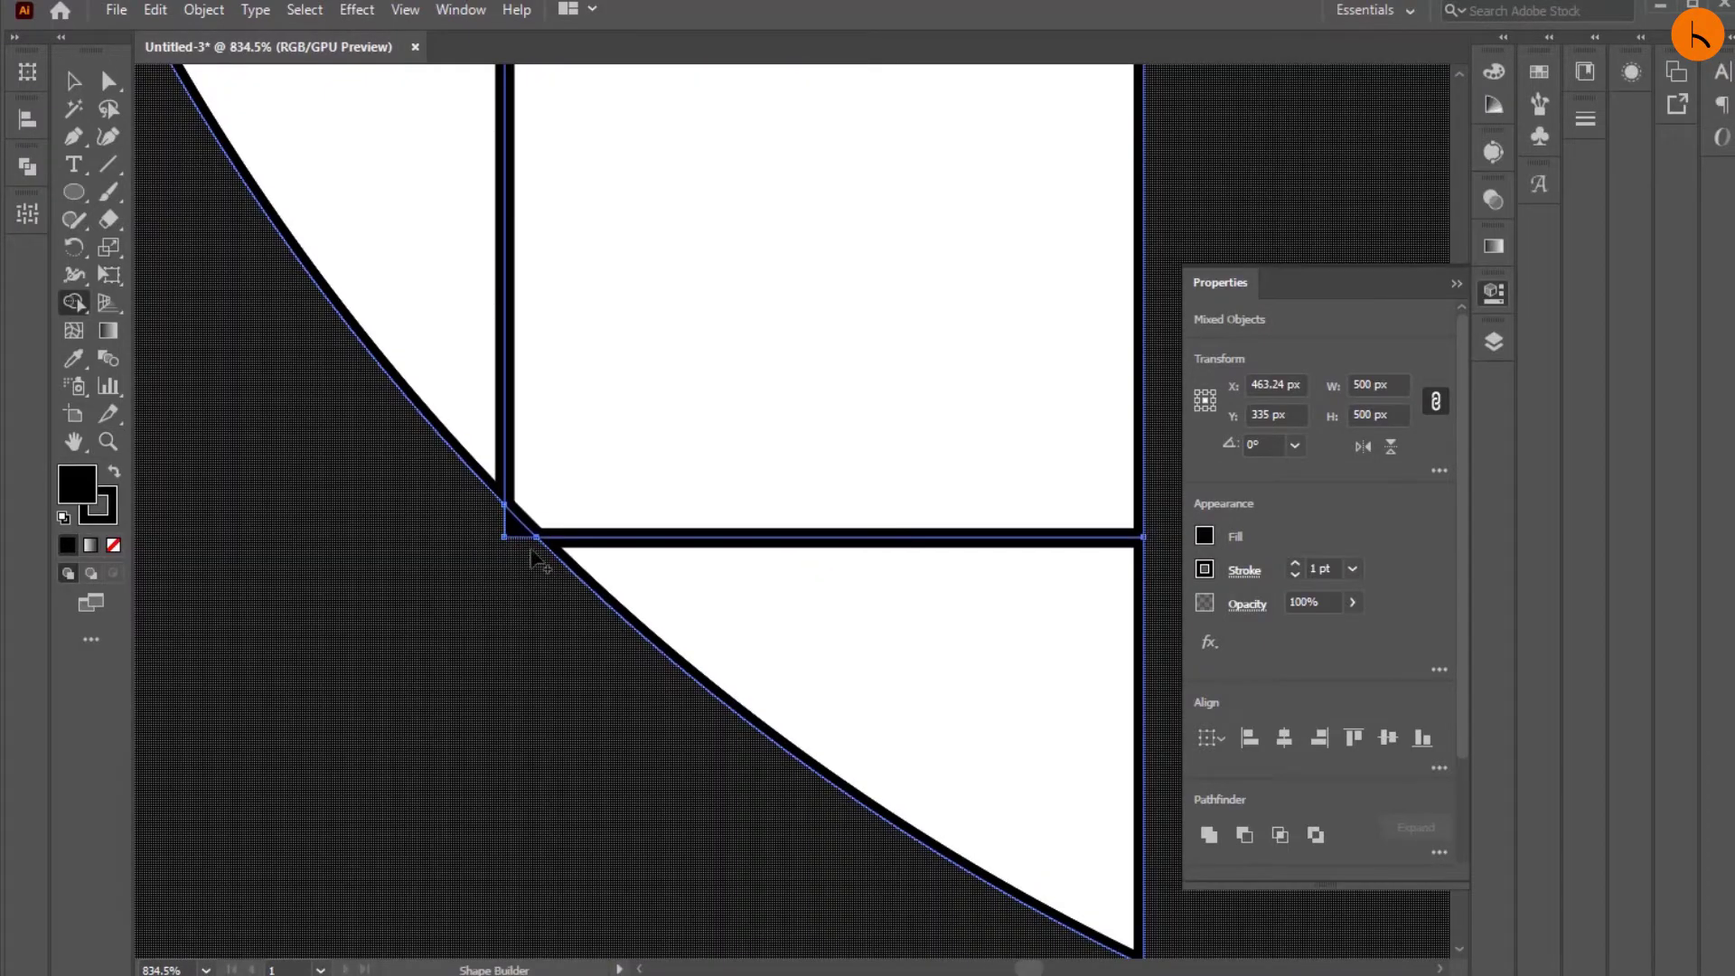
left_click(107, 441)
scroll(988, 554, "down", 3)
scroll(1077, 534, "up", 2)
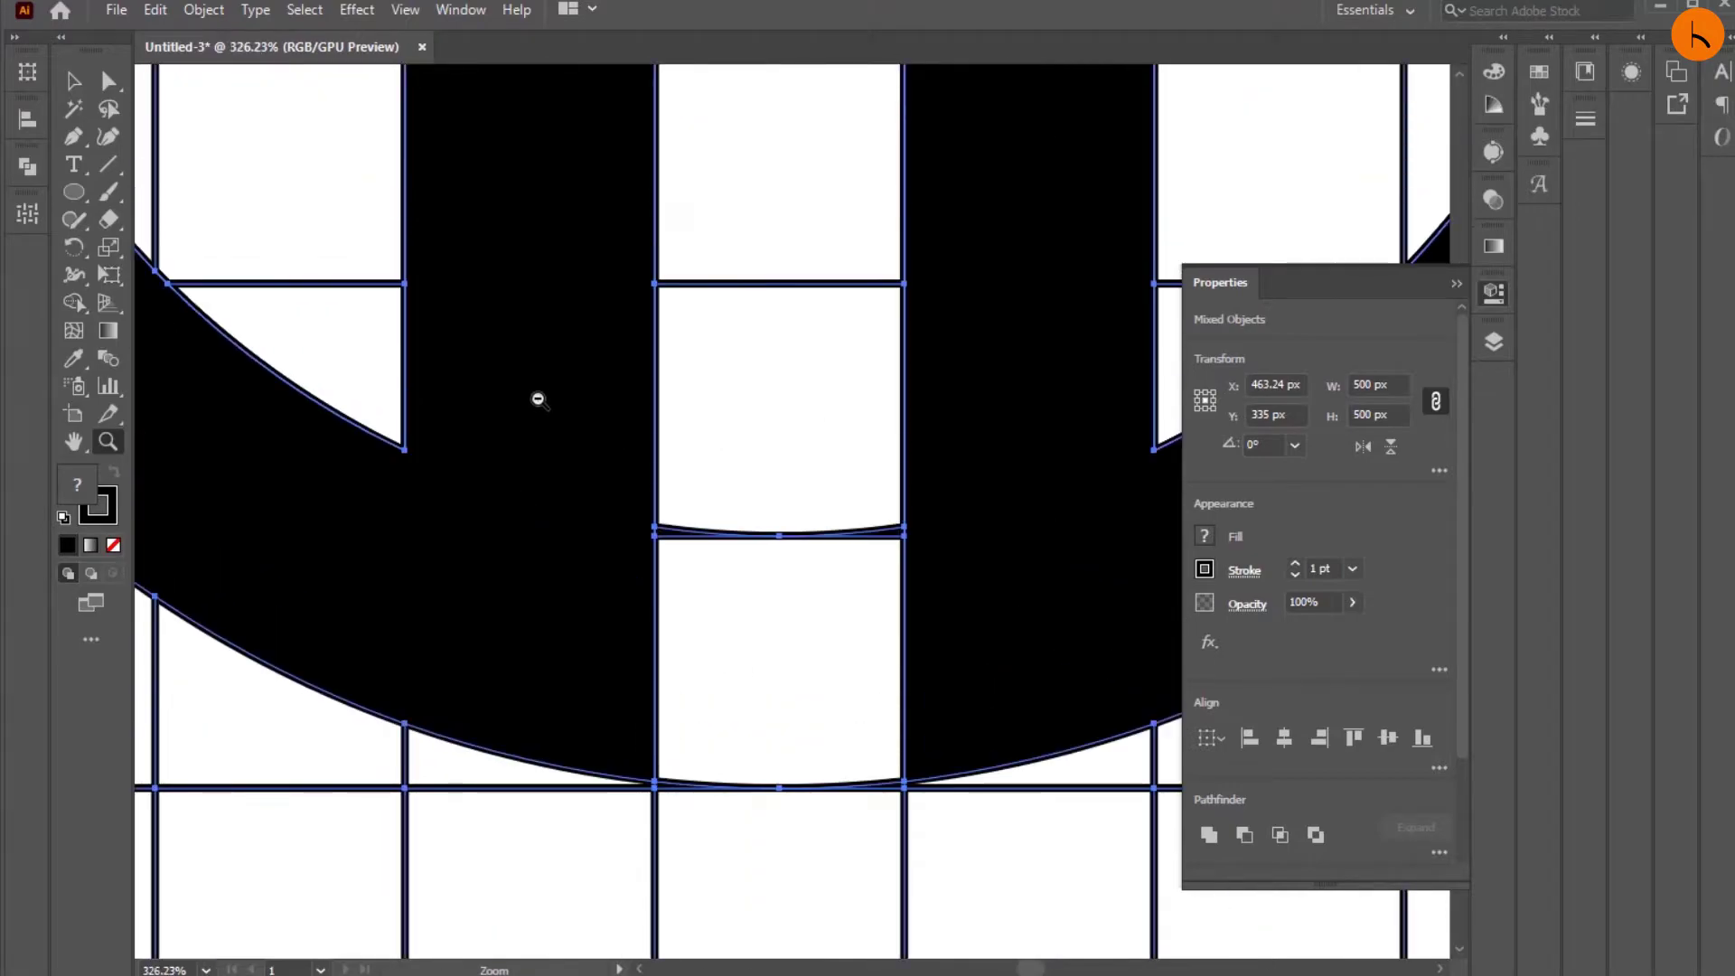
scroll(537, 398, "down", 2)
mouse_move(705, 438)
left_mouse_down()
mouse_move(1000, 610)
mouse_move(802, 585)
left_mouse_up()
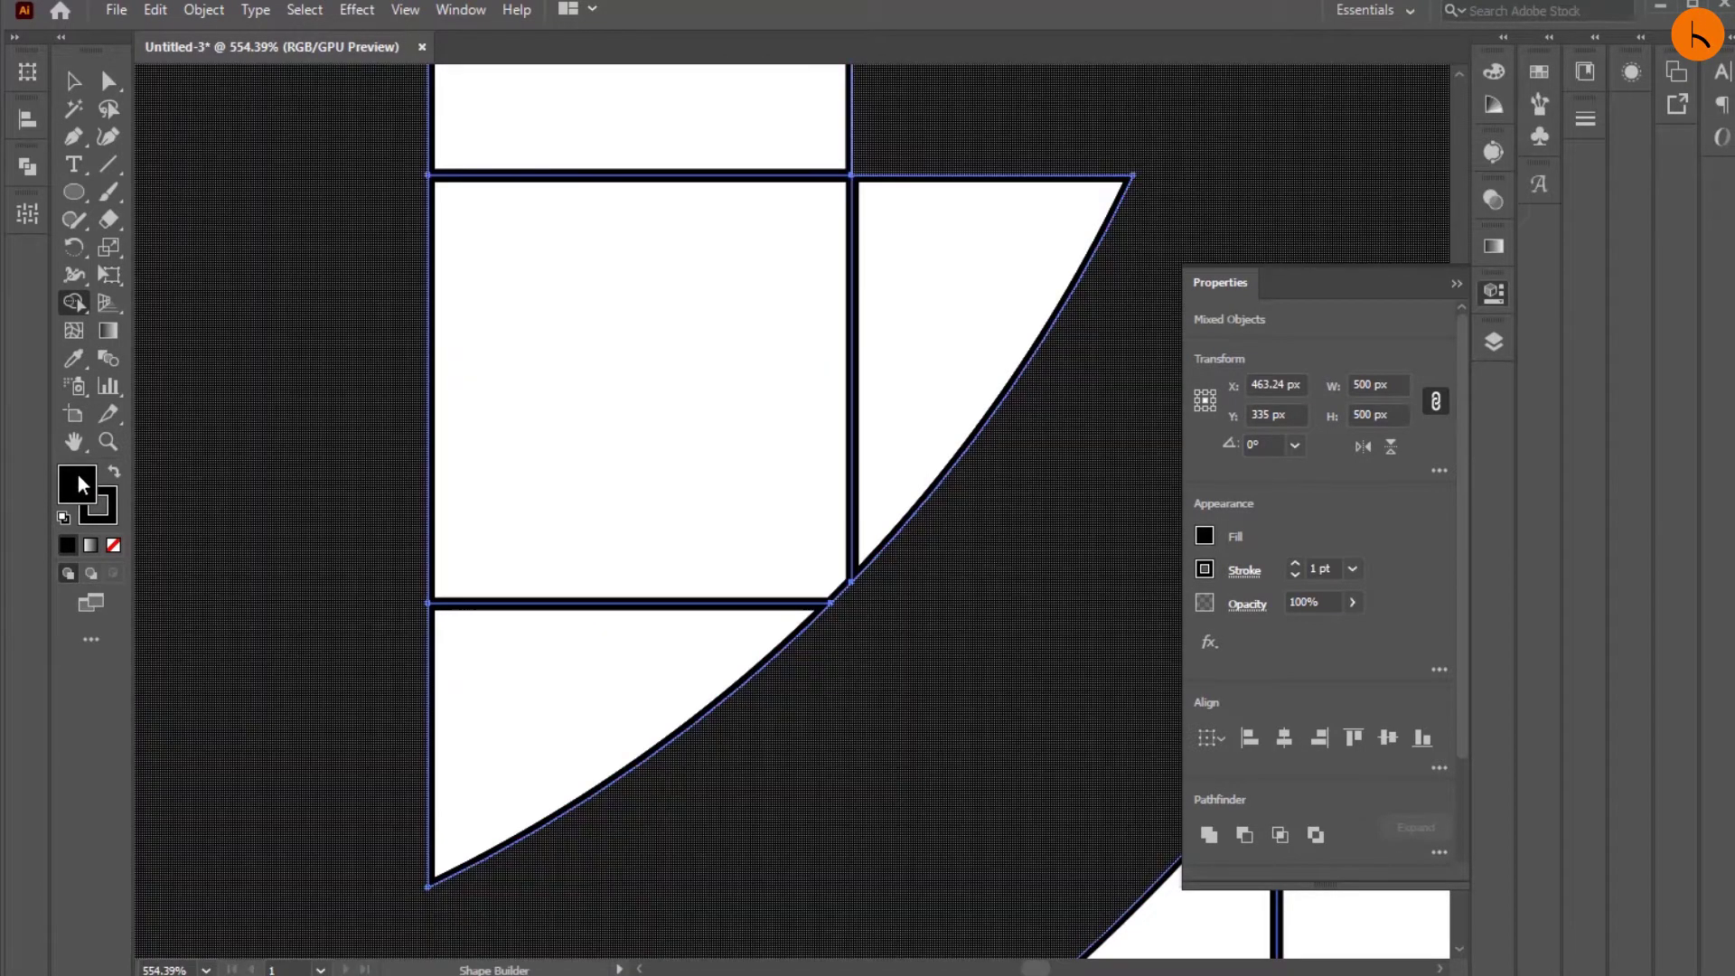
scroll(550, 371, "down", 5)
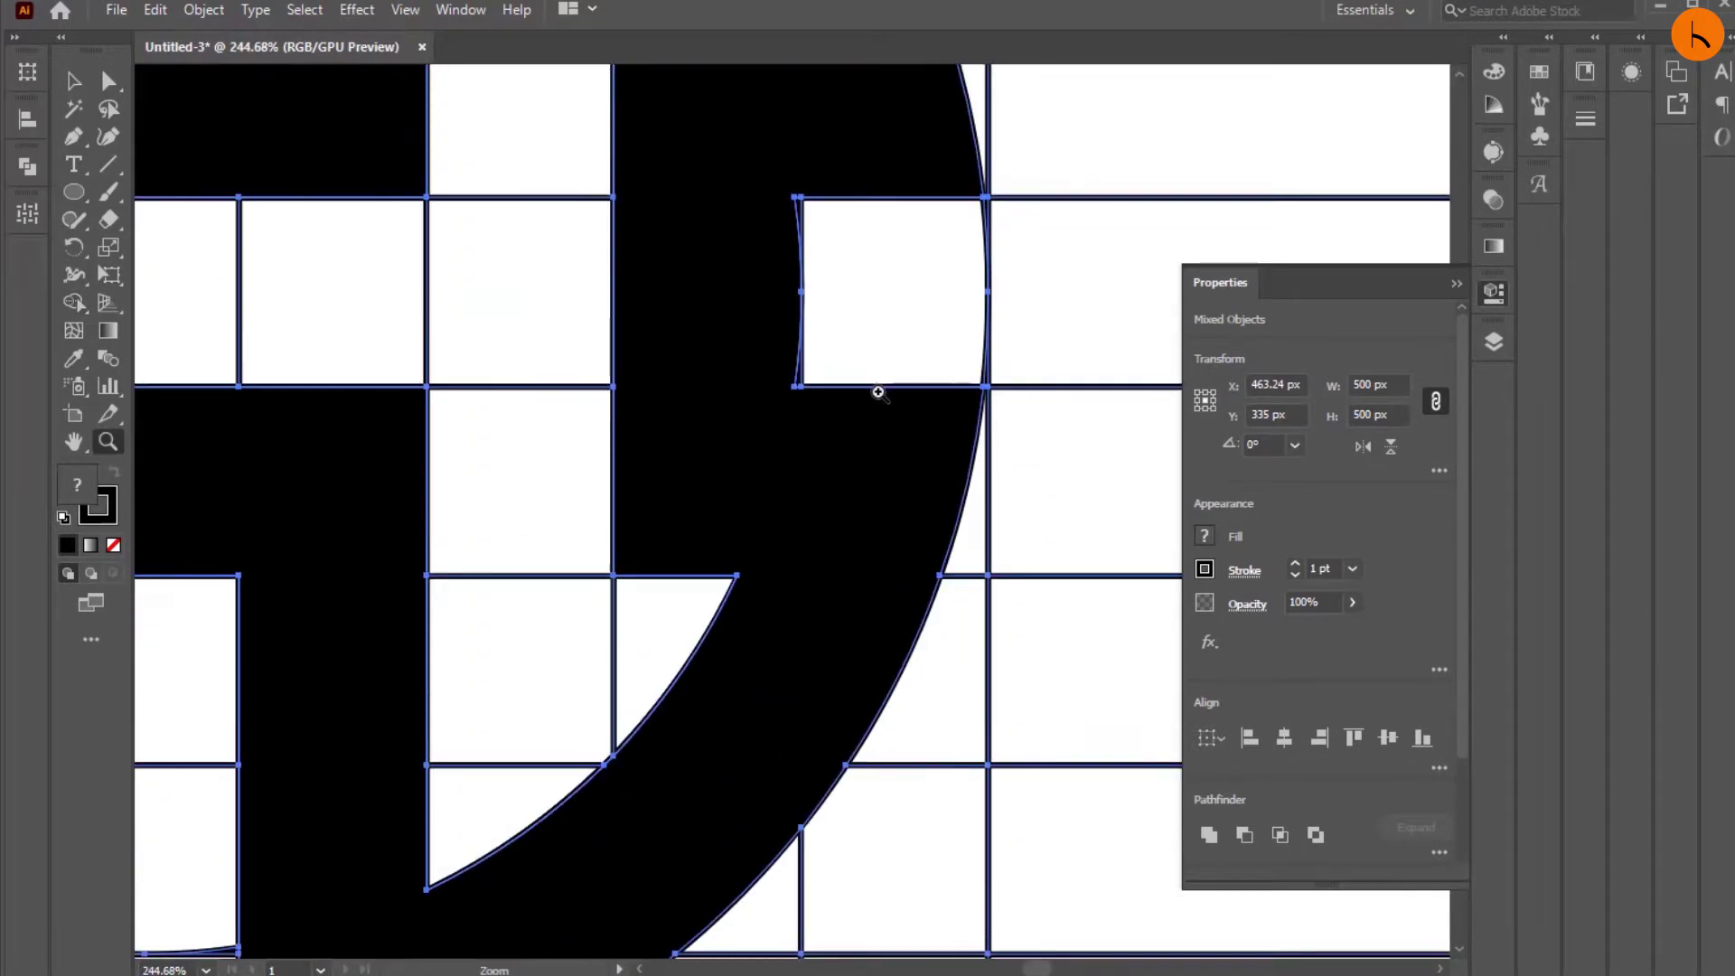
mouse_move(493, 225)
left_mouse_down()
mouse_move(895, 394)
mouse_move(678, 562)
mouse_move(523, 399)
mouse_move(427, 227)
left_mouse_up()
mouse_move(868, 421)
left_mouse_down()
mouse_move(542, 515)
mouse_move(367, 647)
mouse_move(468, 561)
mouse_move(476, 651)
left_mouse_up()
scroll(476, 651, "down", 2)
scroll(659, 604, "down", 2)
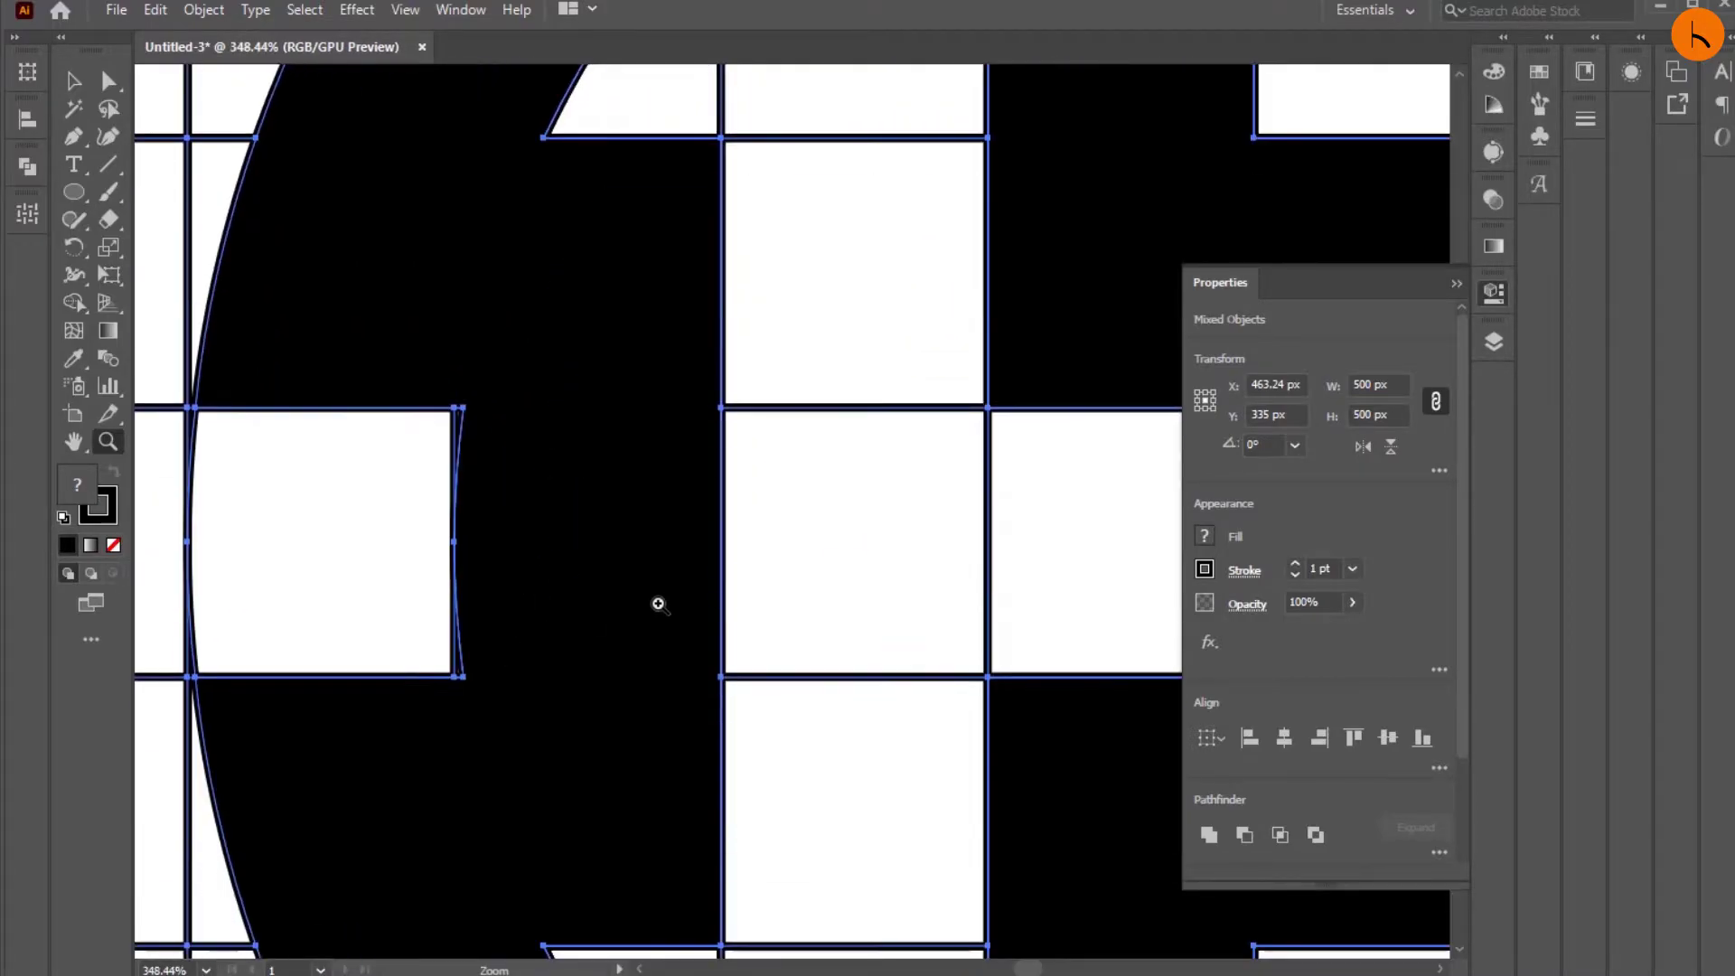
scroll(654, 597, "down", 2)
scroll(628, 565, "up", 3)
scroll(371, 533, "down", 2)
scroll(879, 701, "down", 3)
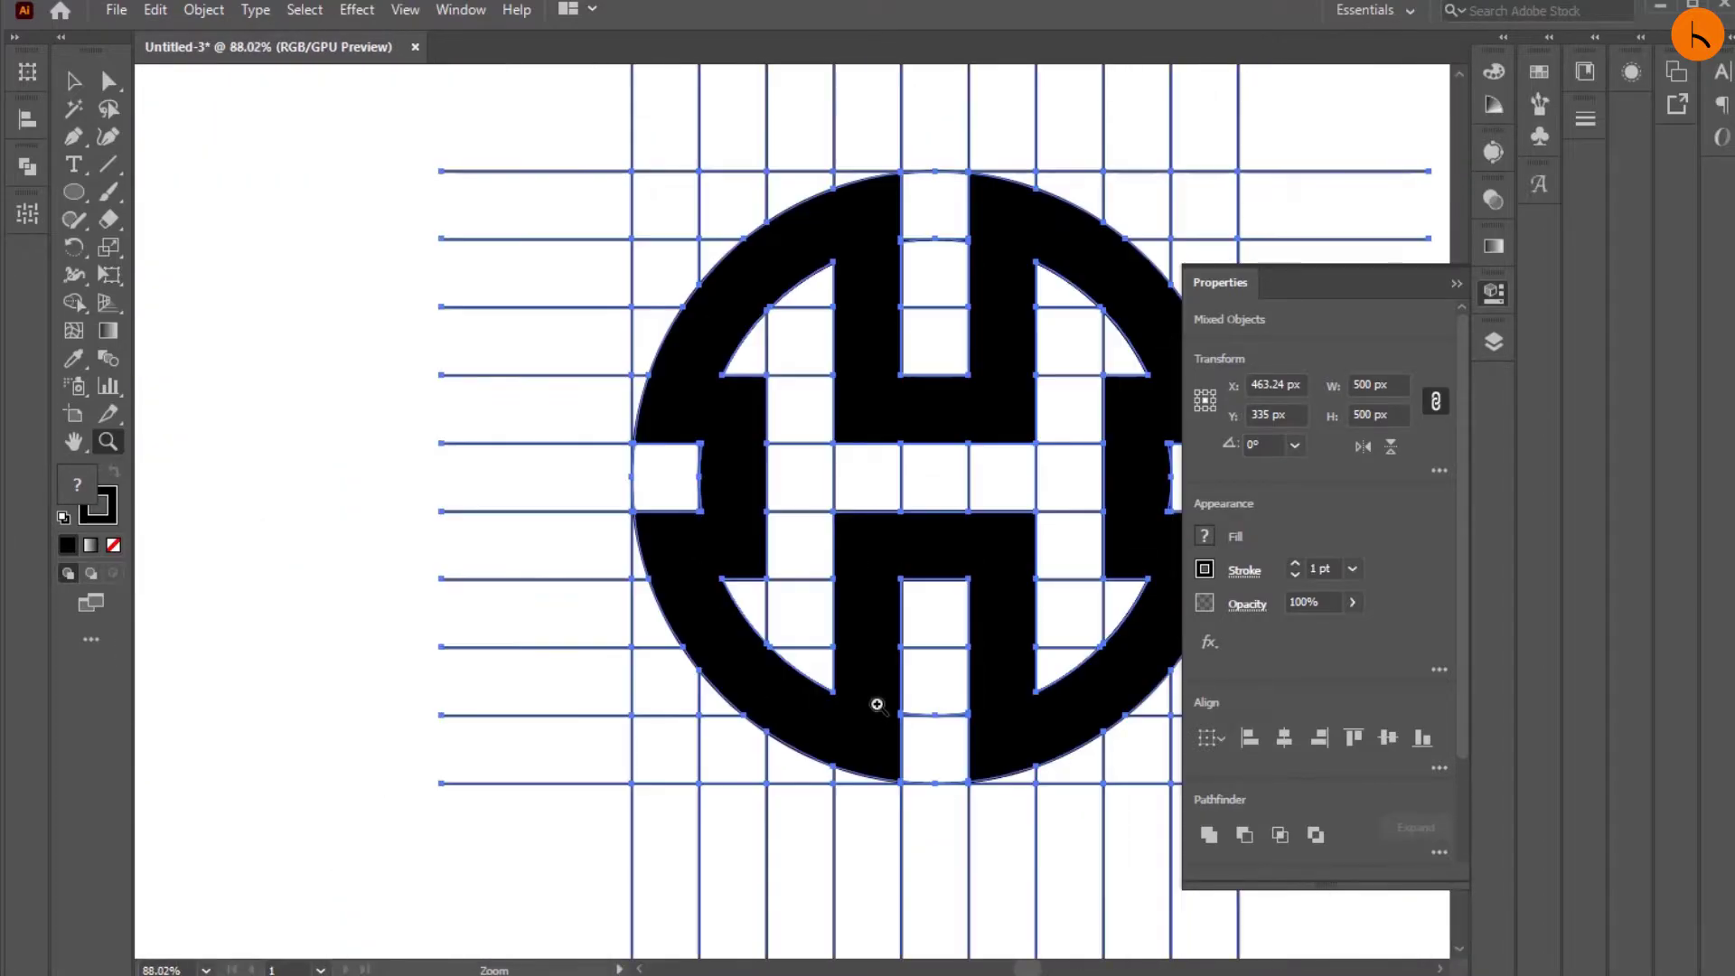
scroll(802, 515, "up", 4)
scroll(571, 454, "down", 2)
scroll(572, 454, "up", 2)
scroll(741, 462, "up", 3)
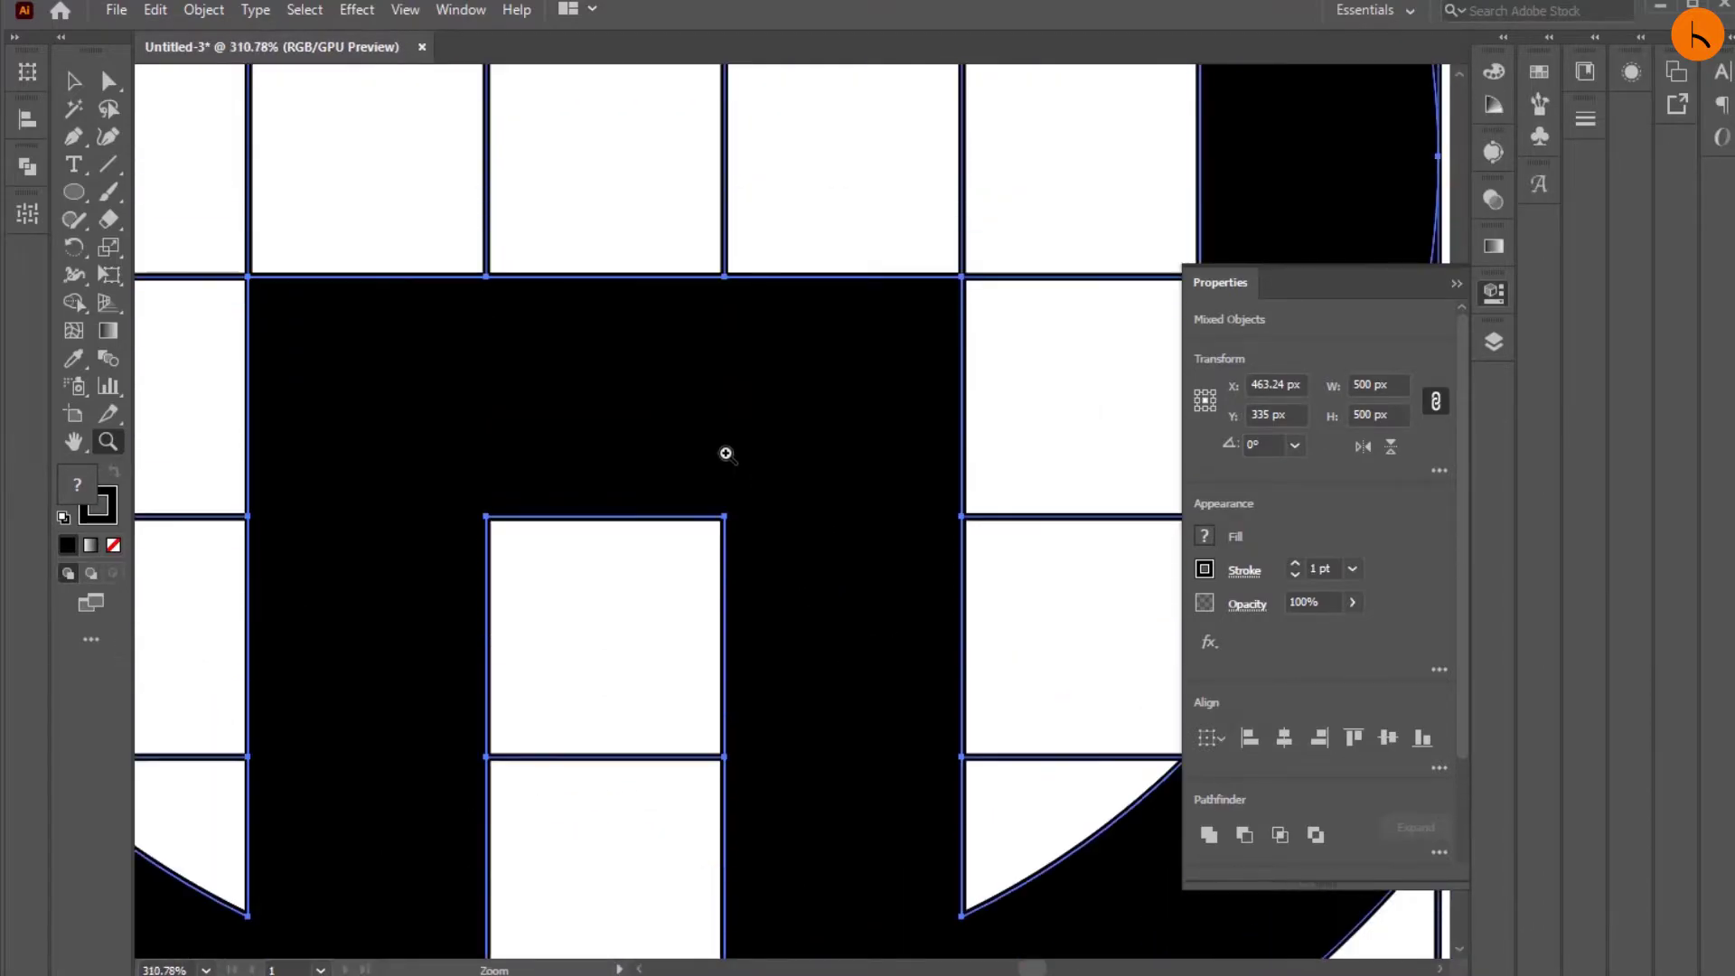
scroll(571, 651, "down", 3)
scroll(668, 710, "up", 4)
scroll(353, 376, "up", 1)
scroll(801, 254, "down", 2)
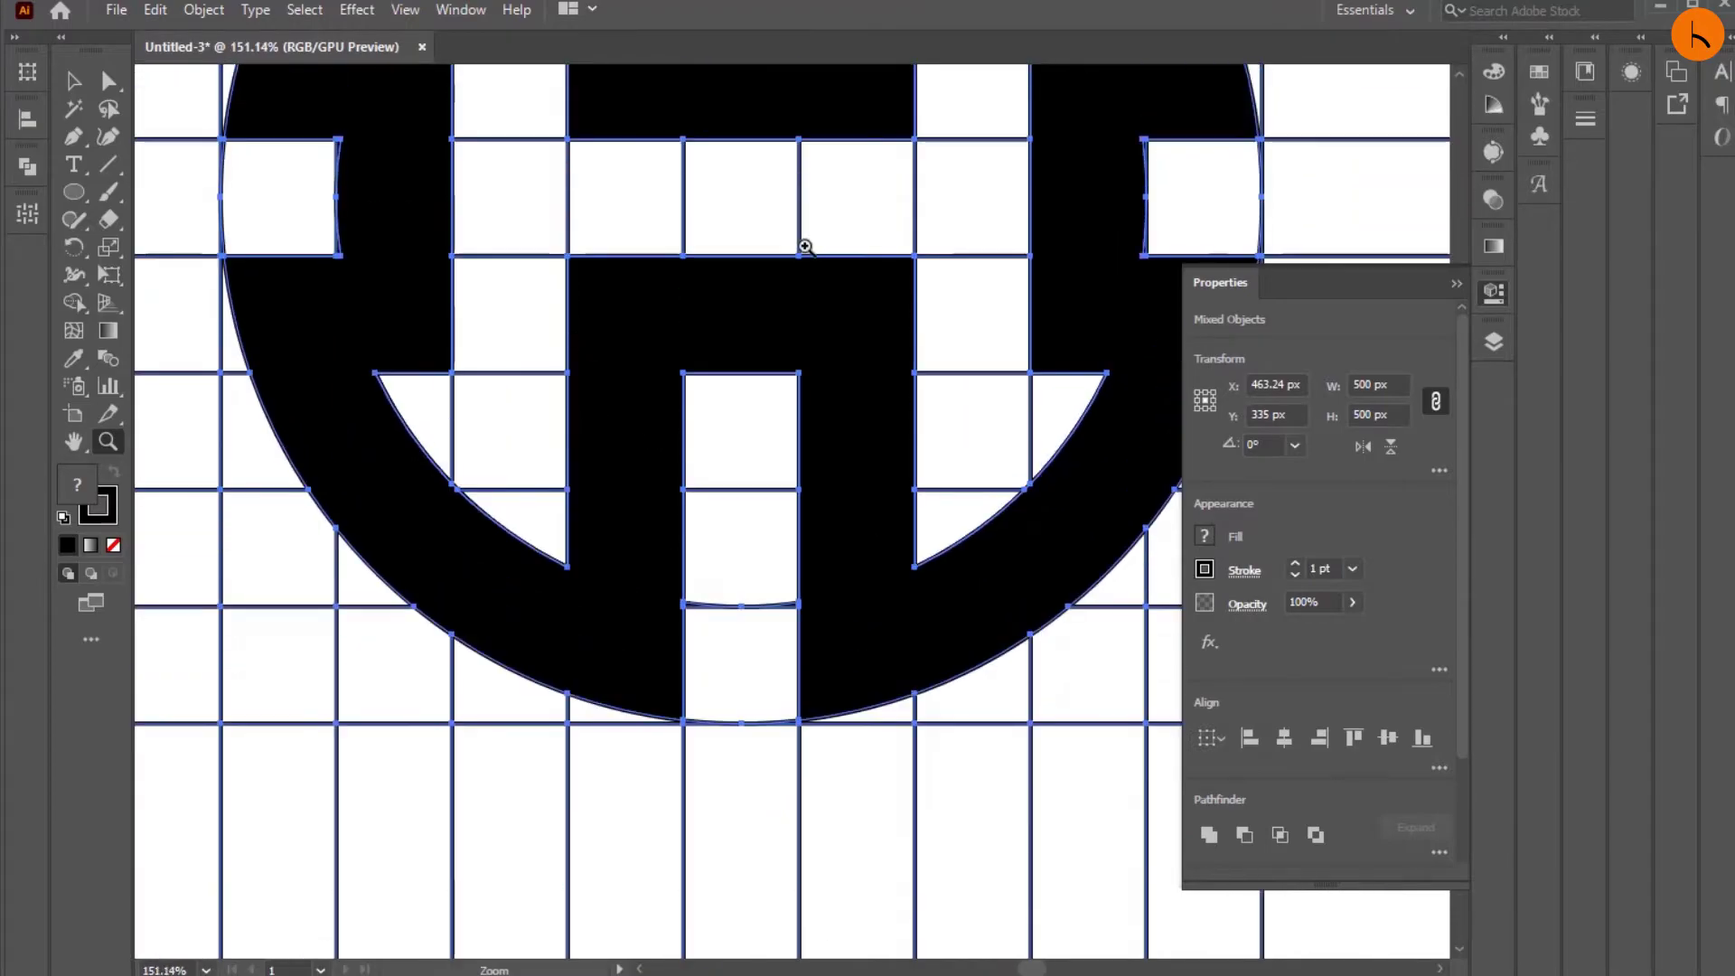
scroll(736, 368, "down", 3)
scroll(1135, 416, "up", 2)
scroll(717, 461, "down", 1)
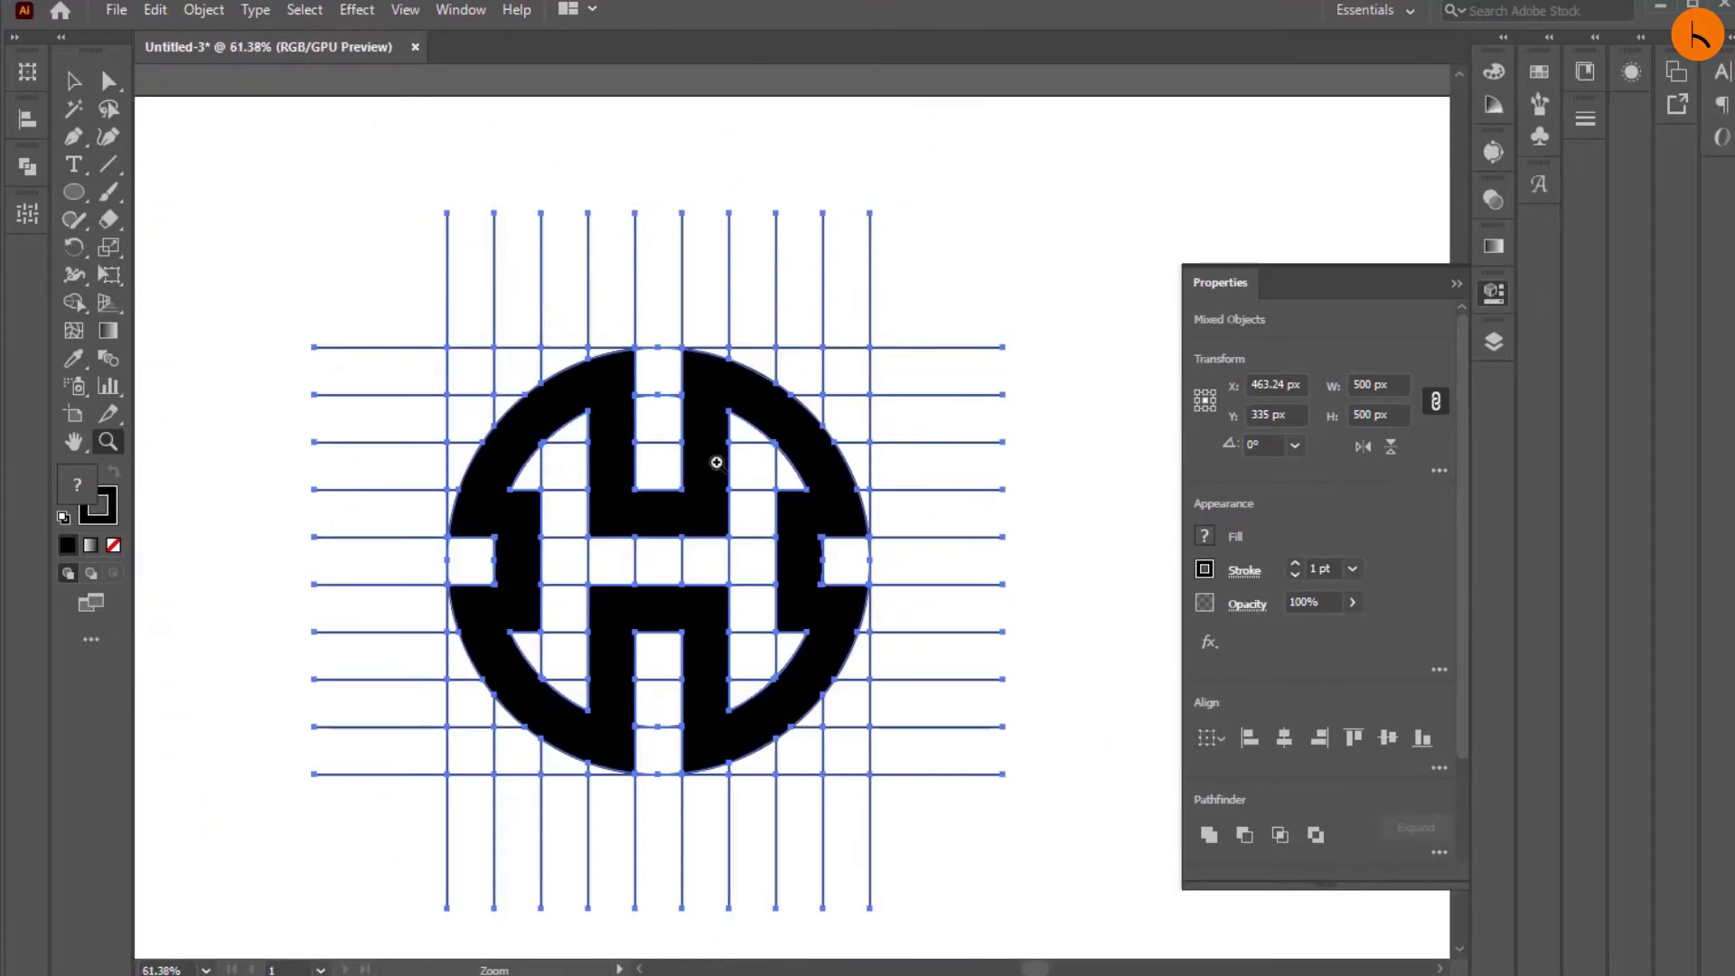
scroll(716, 473, "down", 2)
Delete the vertical and horizontal construction grid lines around the emblem.
left_click(76, 83)
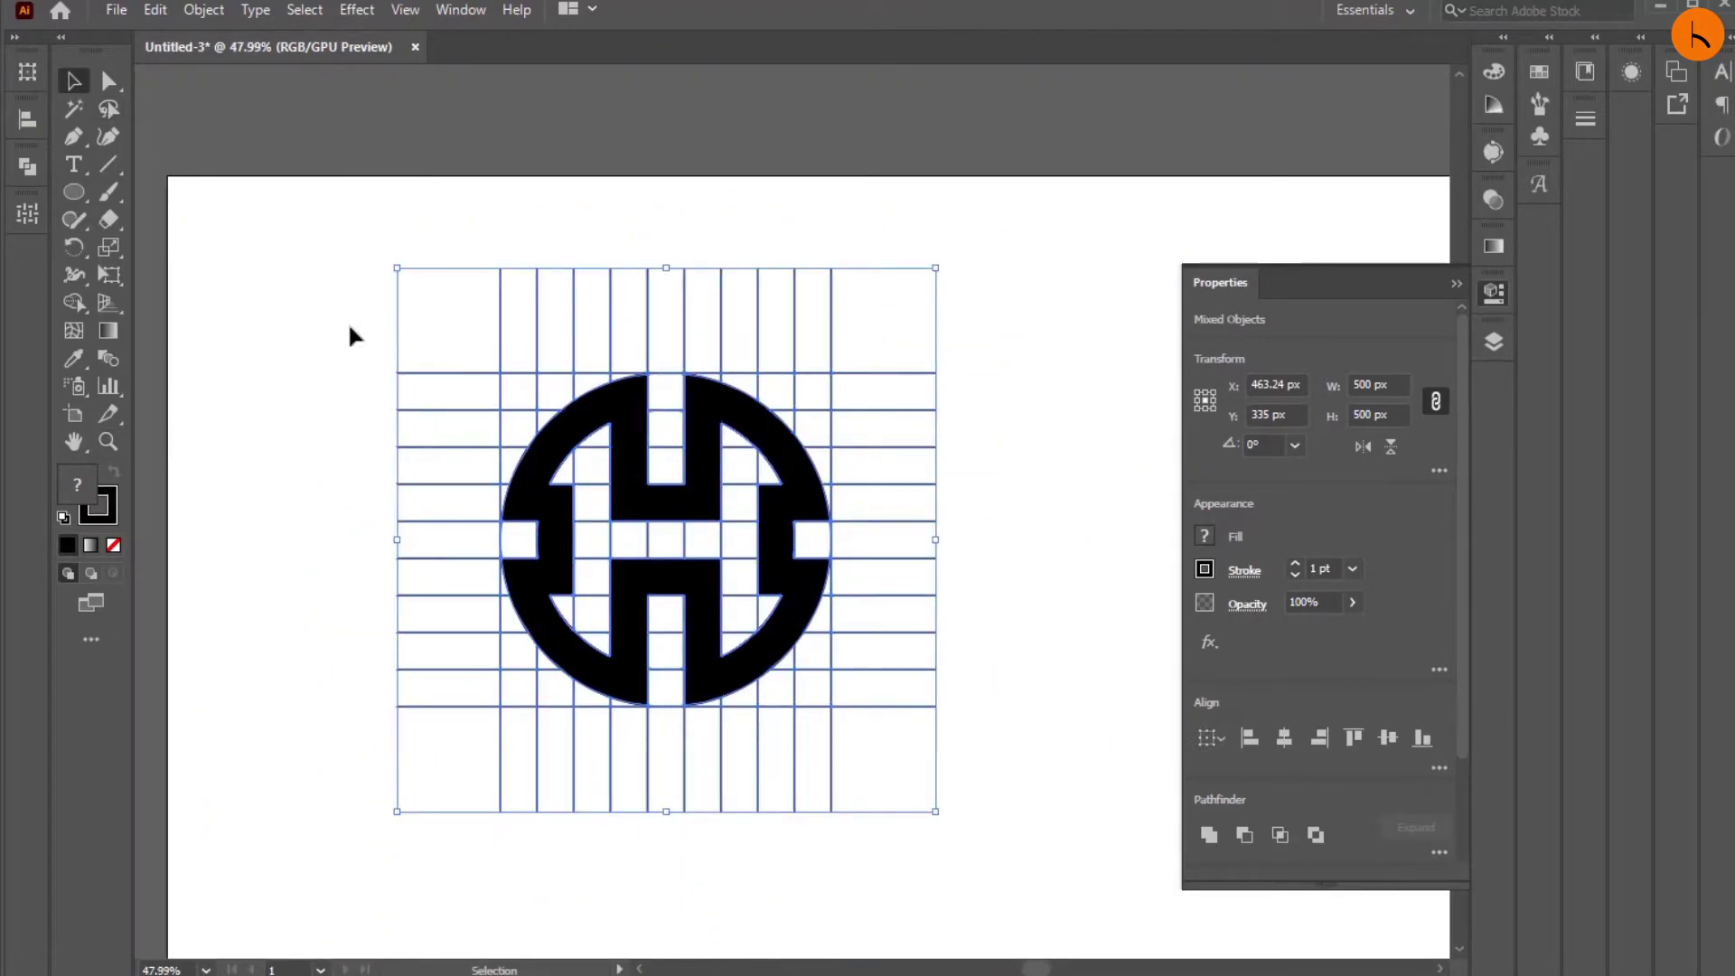
left_click_drag(309, 265, 896, 341)
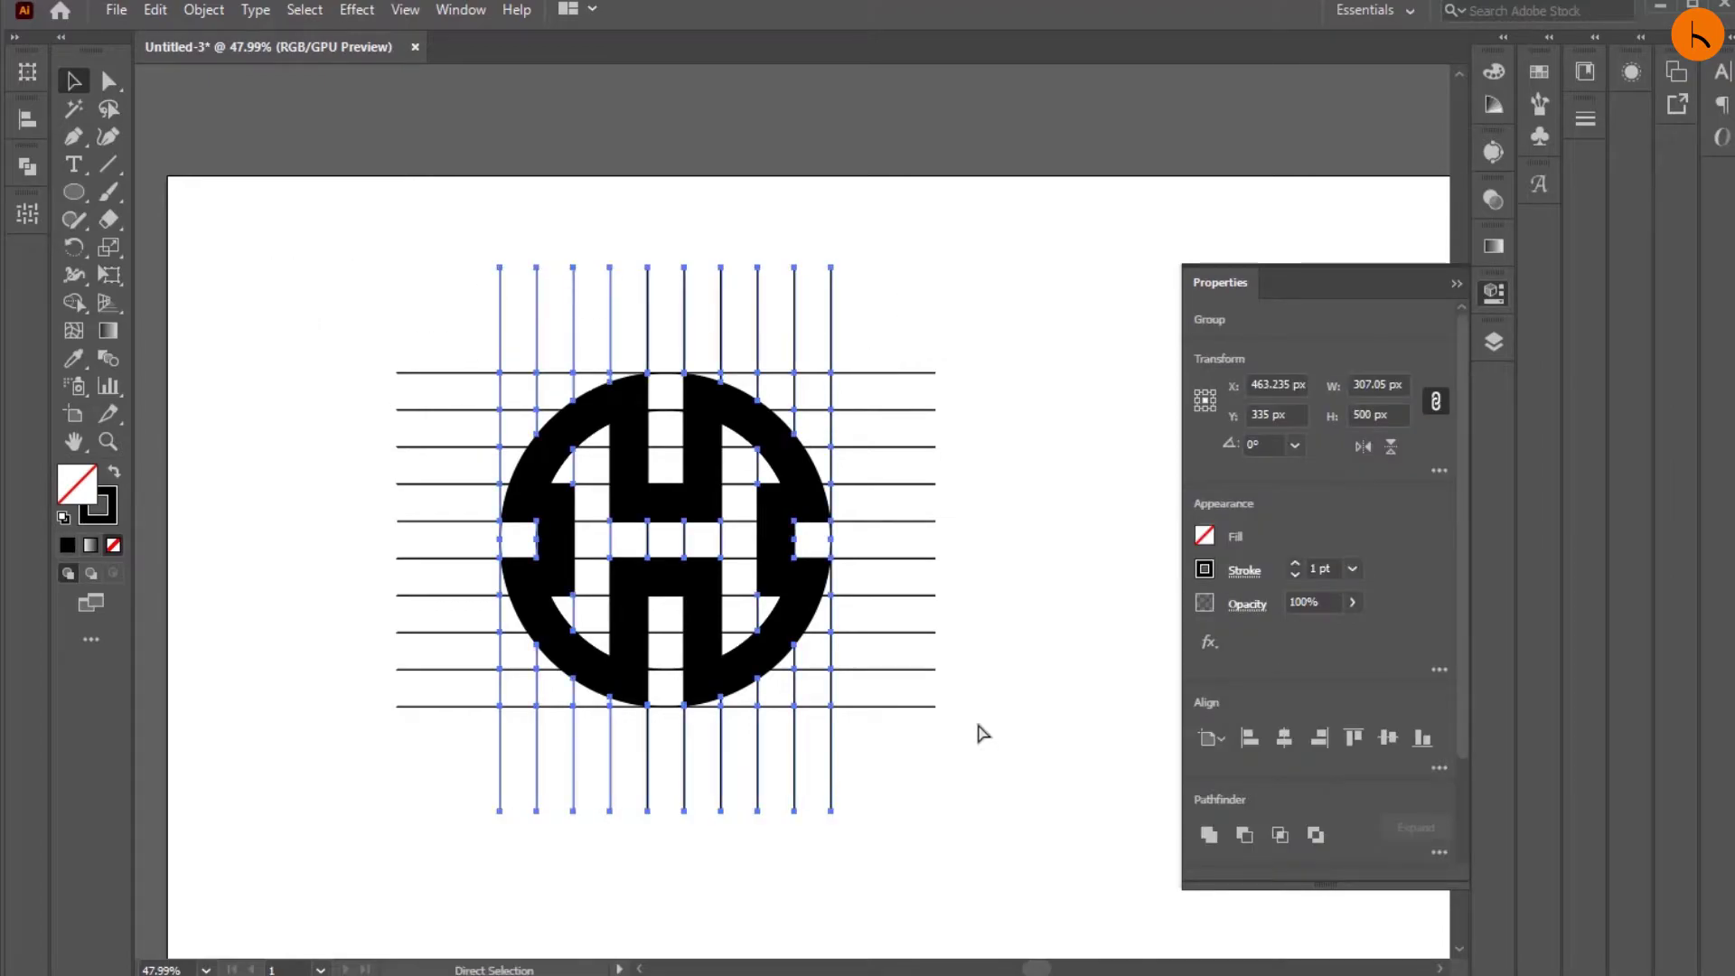
key("Delete")
left_click_drag(952, 737, 878, 292)
key("Delete")
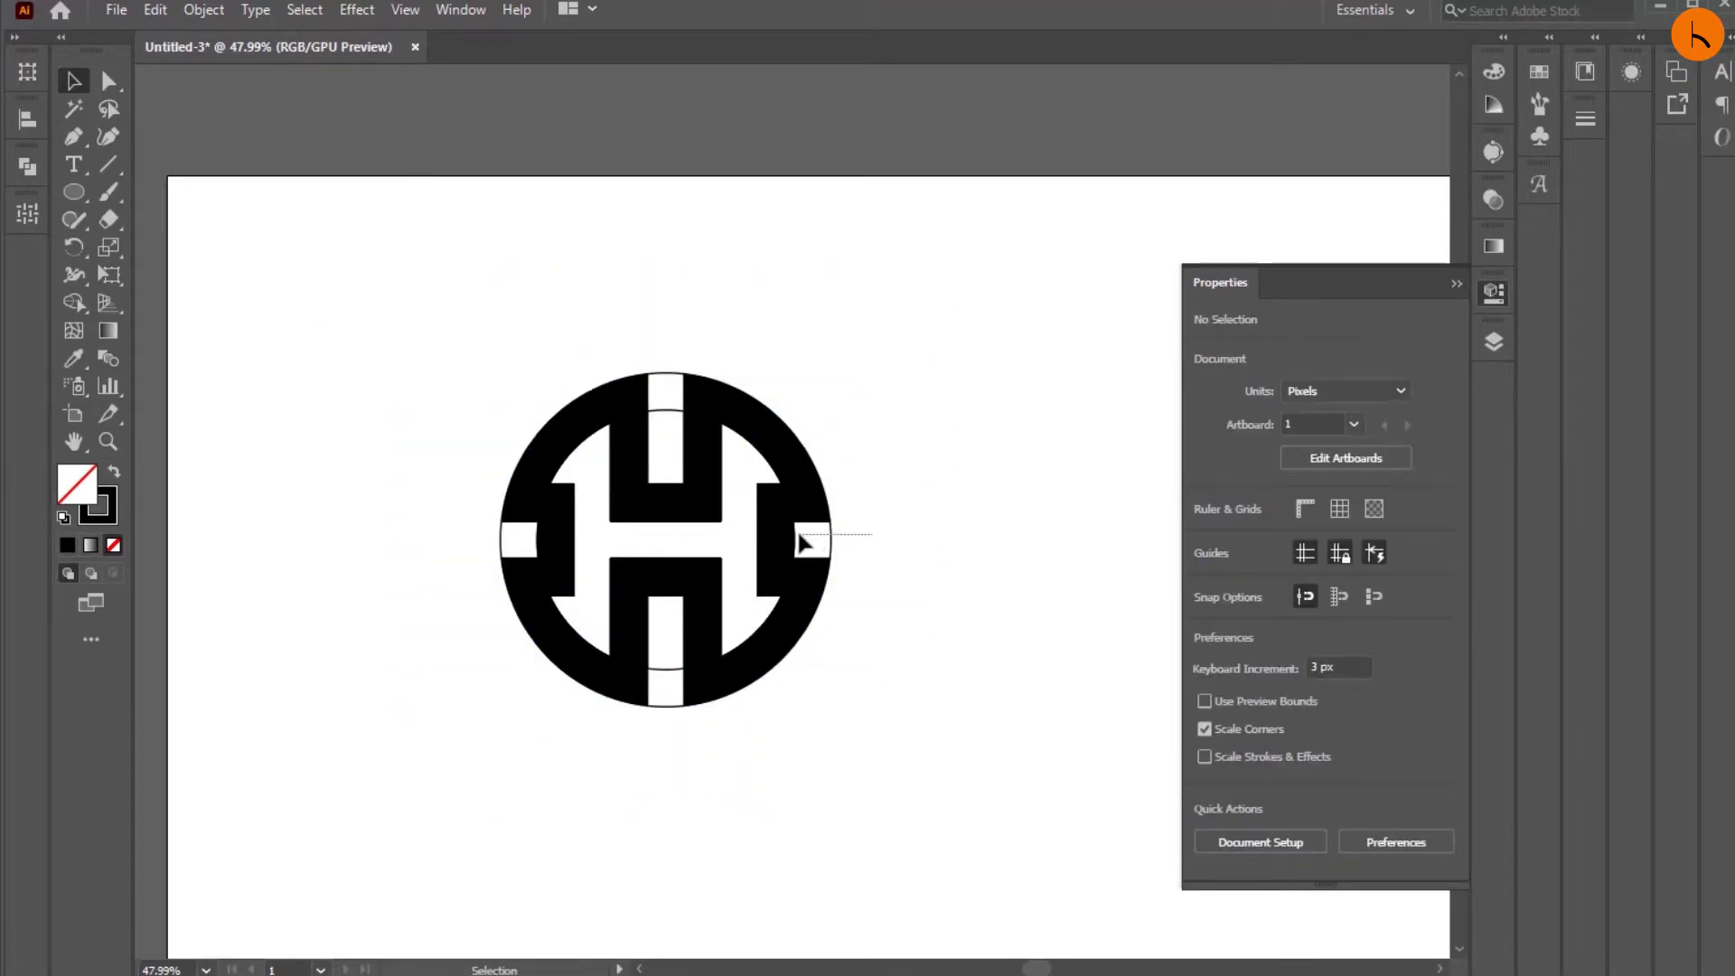
Delete the three white gap rectangles left inside the emblem.
left_click(669, 449)
key("Delete")
left_click(666, 646)
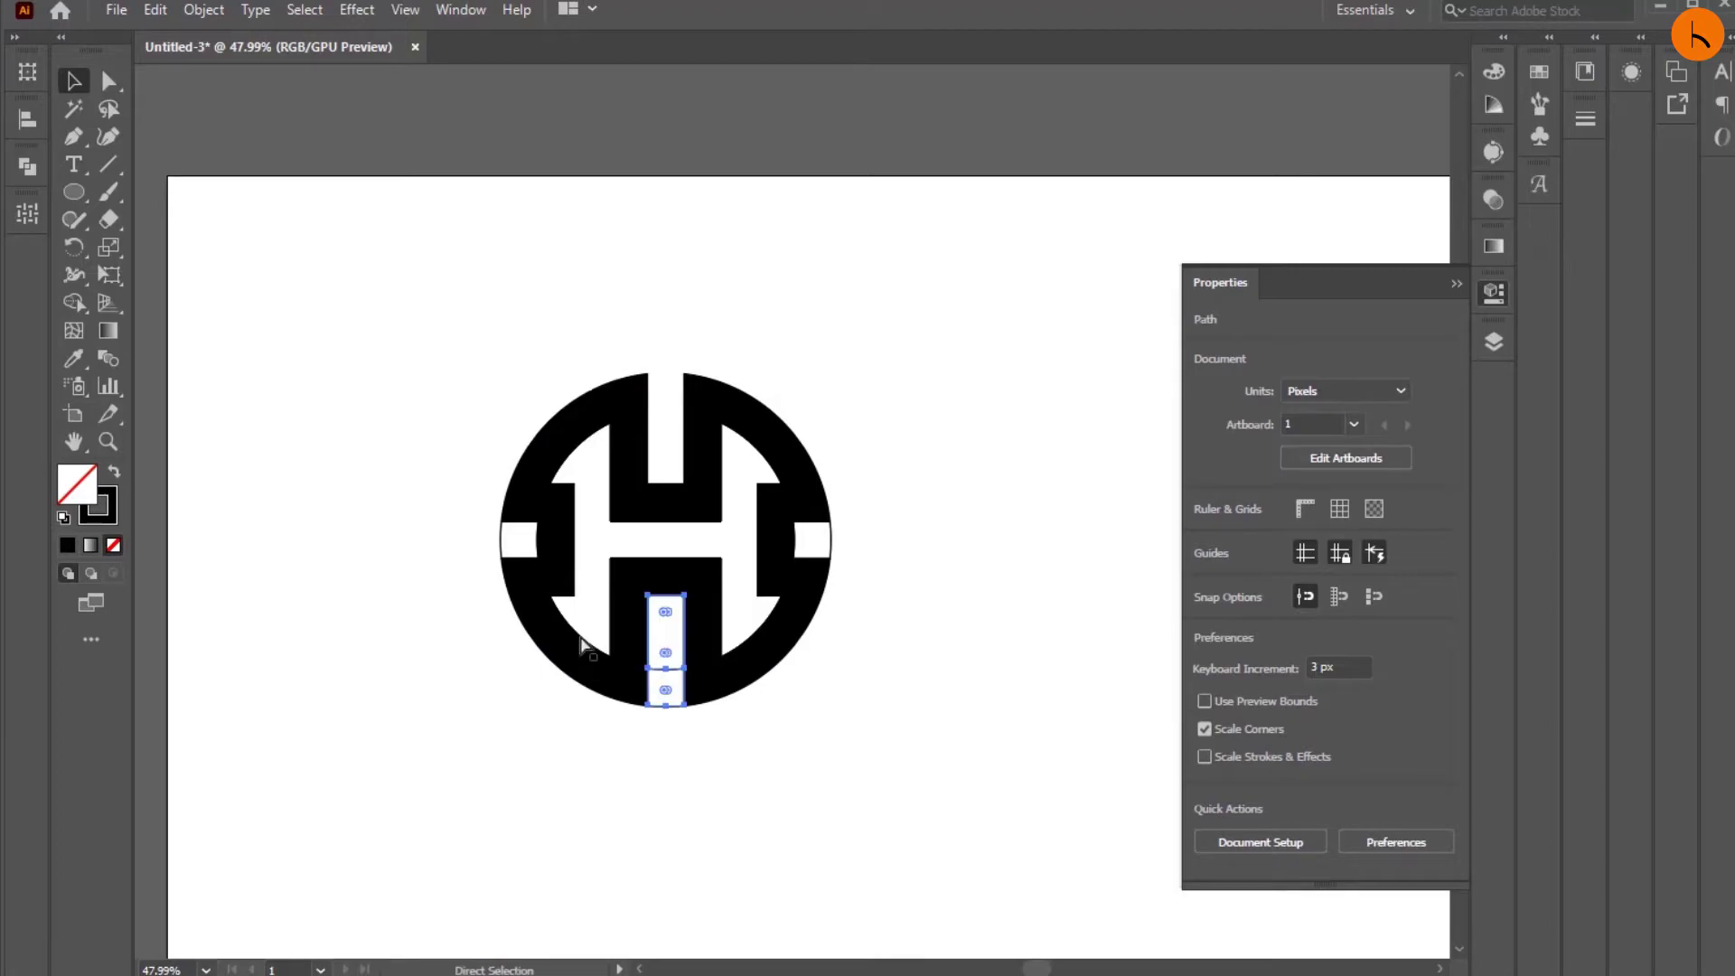
key("Delete")
left_click(509, 537)
key("Delete")
In Layer 1, delete the leftover white <Path> objects, keeping the H compound path.
left_click(1493, 341)
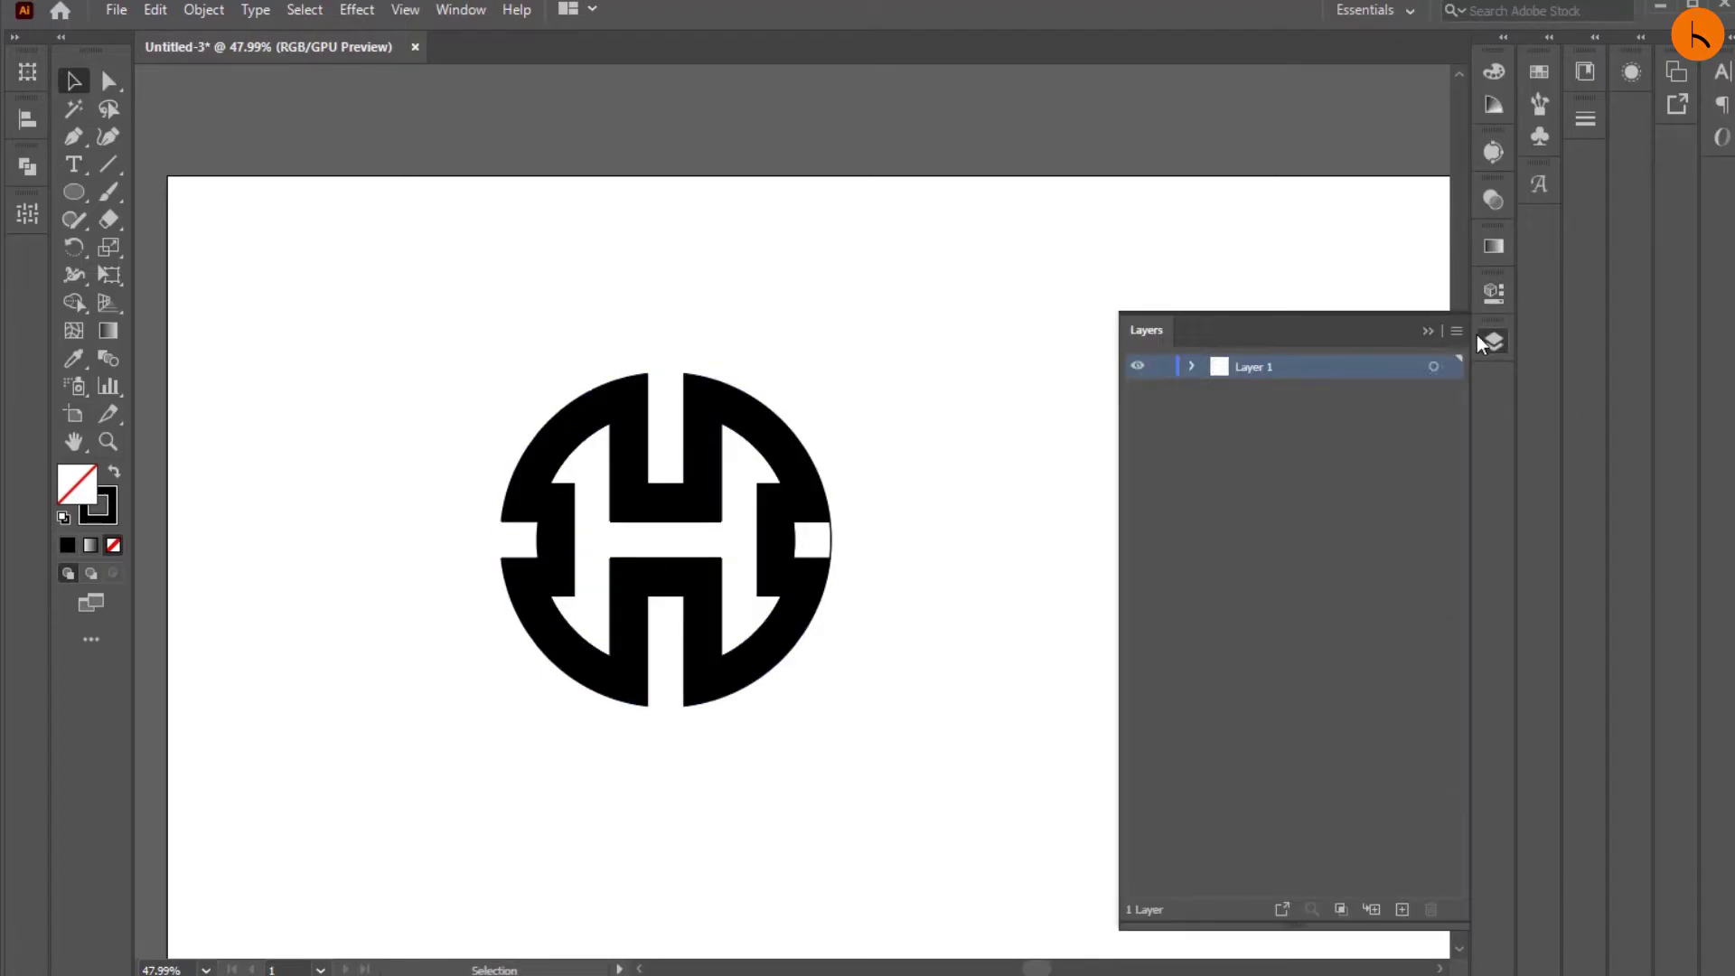
left_click(1191, 366)
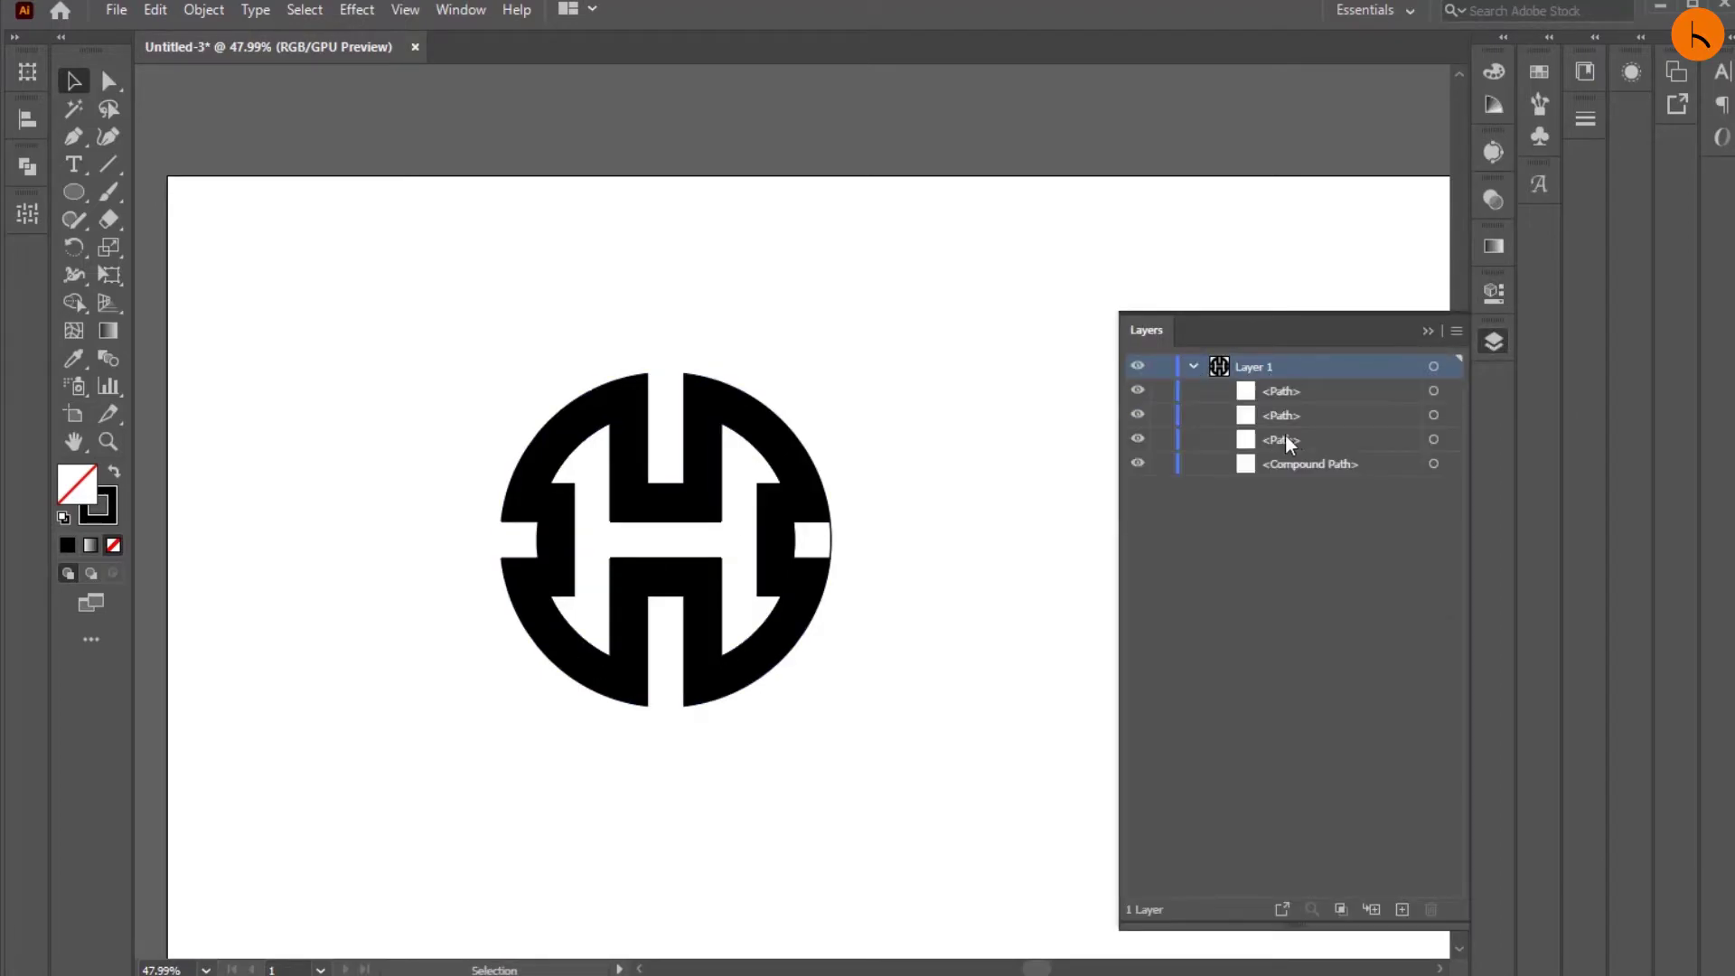
left_click(1433, 415)
key("Delete")
key("Delete")
left_click(1433, 390)
key("Delete")
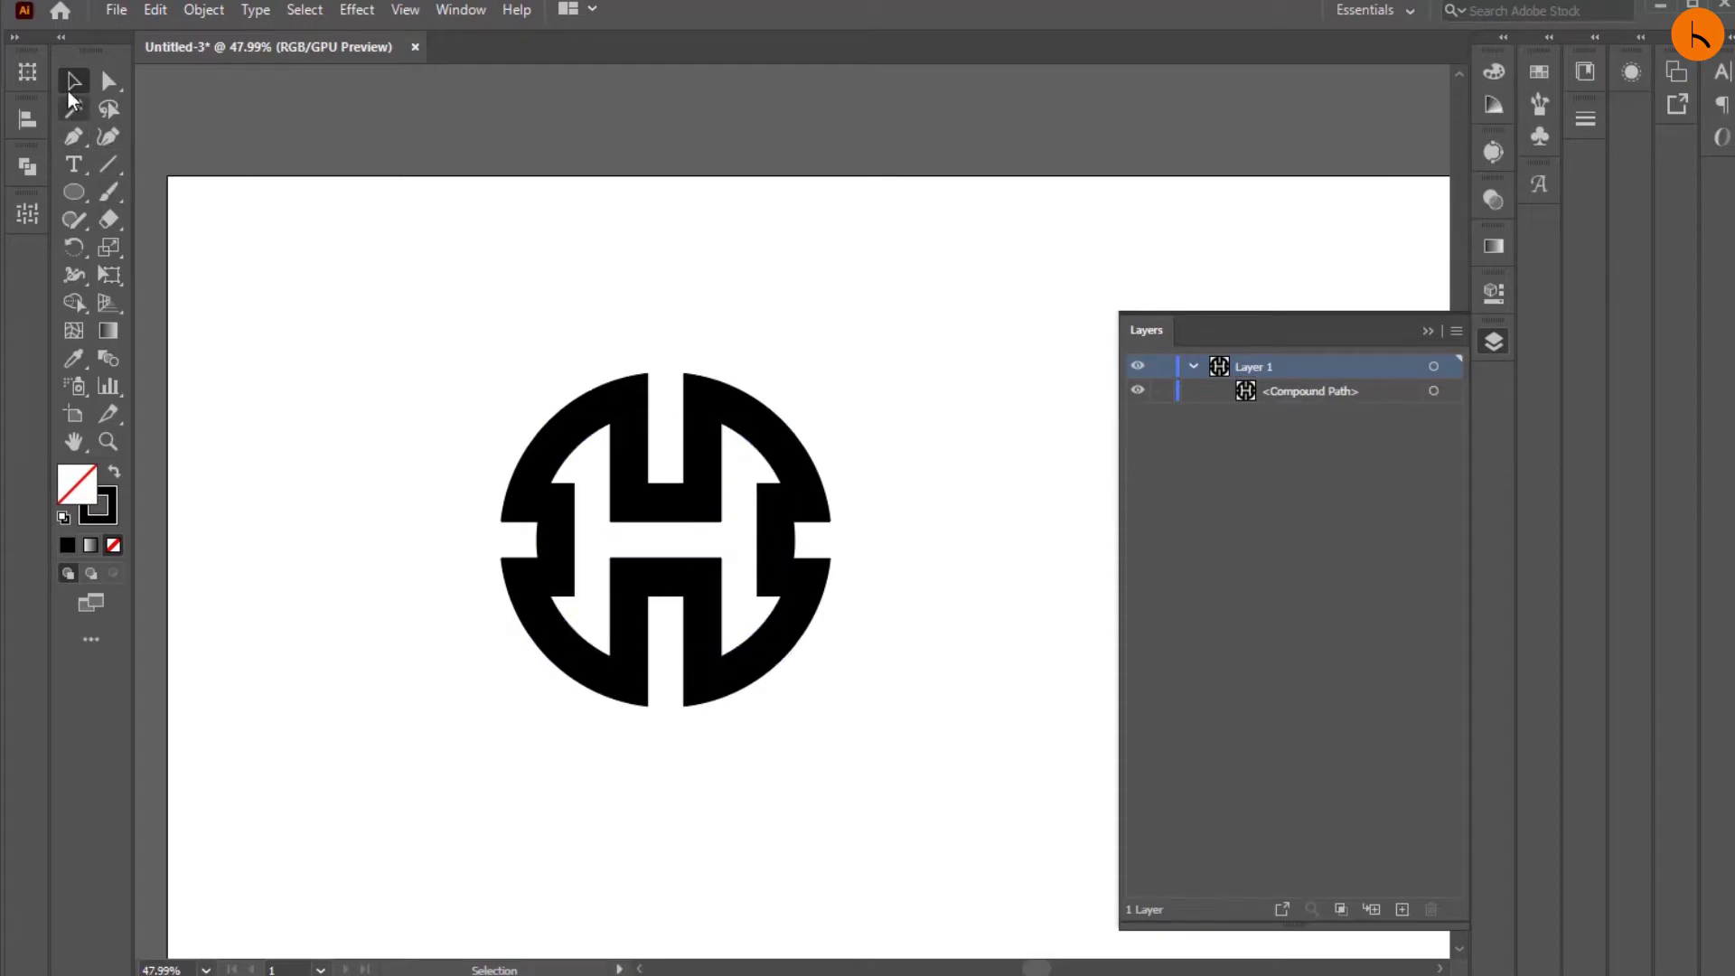
left_click(697, 618)
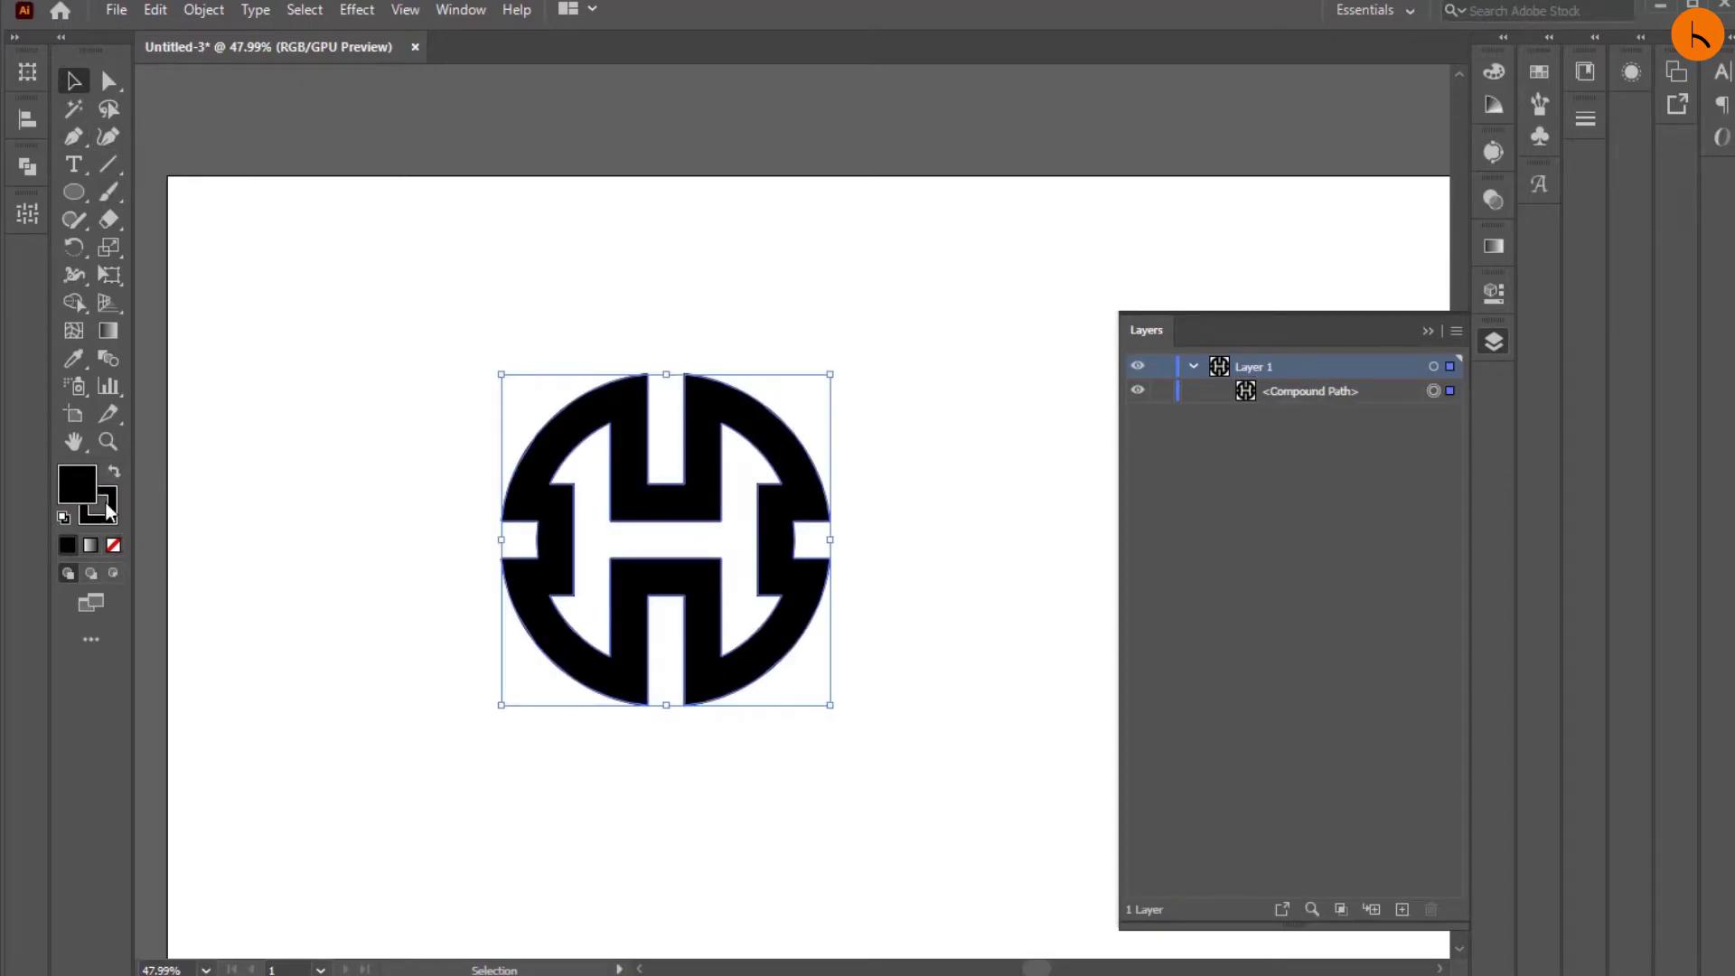
Remove the H emblem's fill and give it a thick 13 pt stroke.
key("slash")
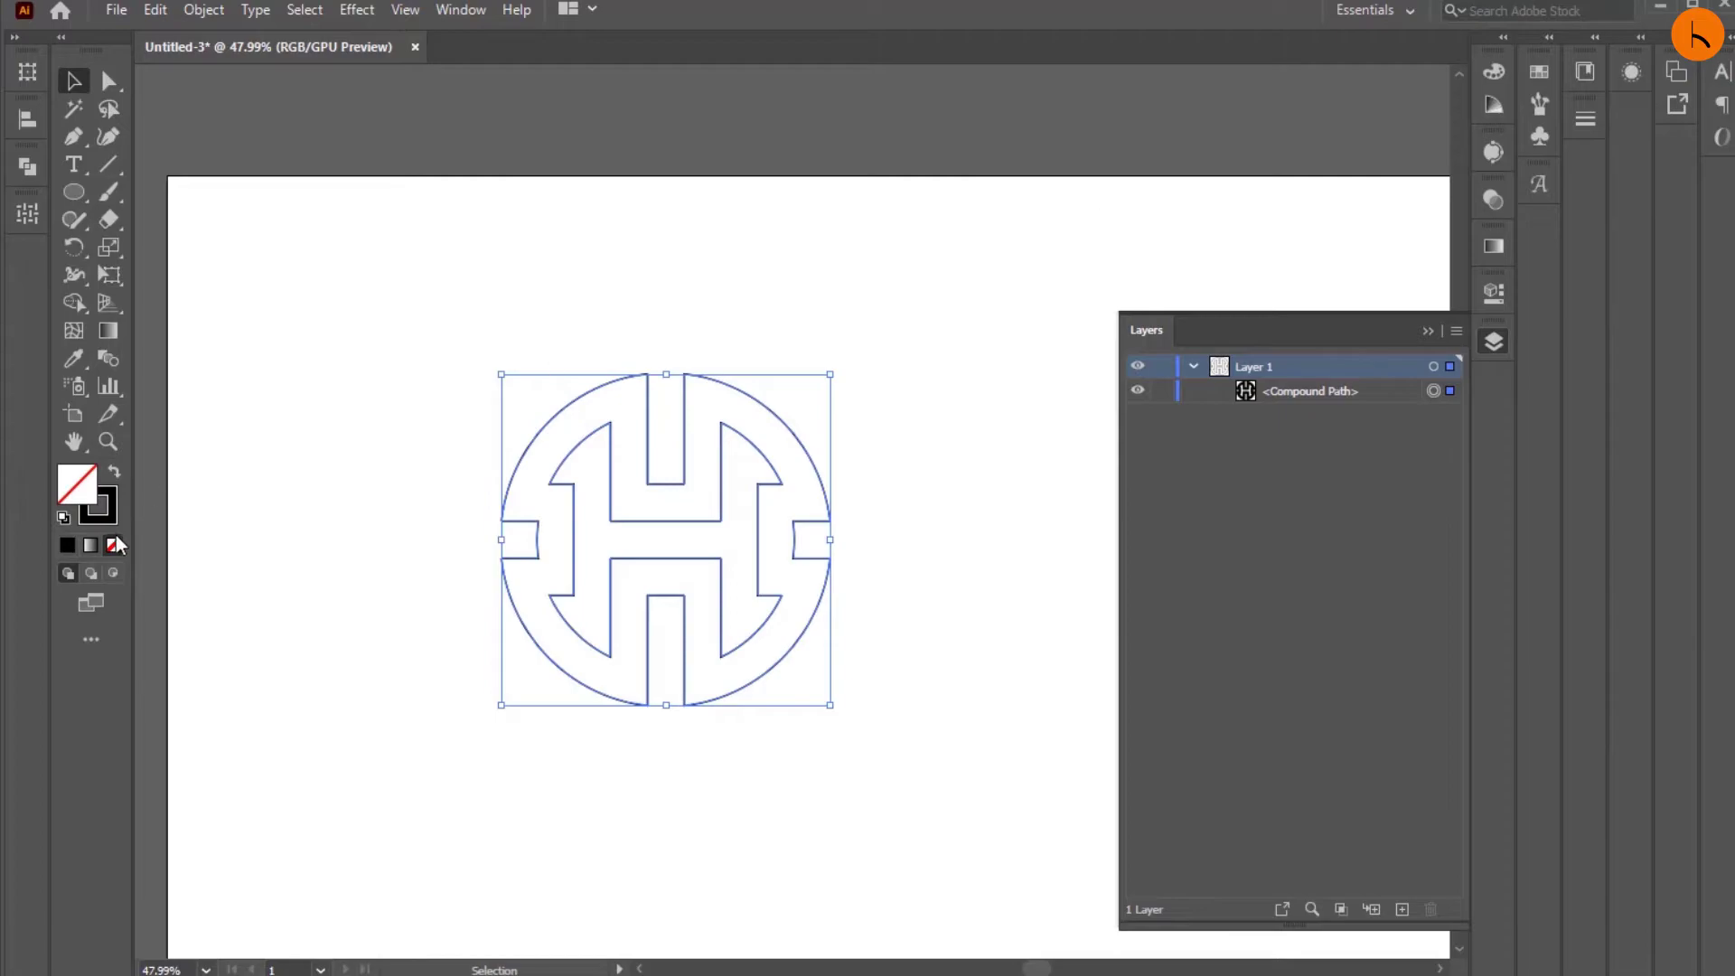
left_click(1493, 71)
left_click(1498, 299)
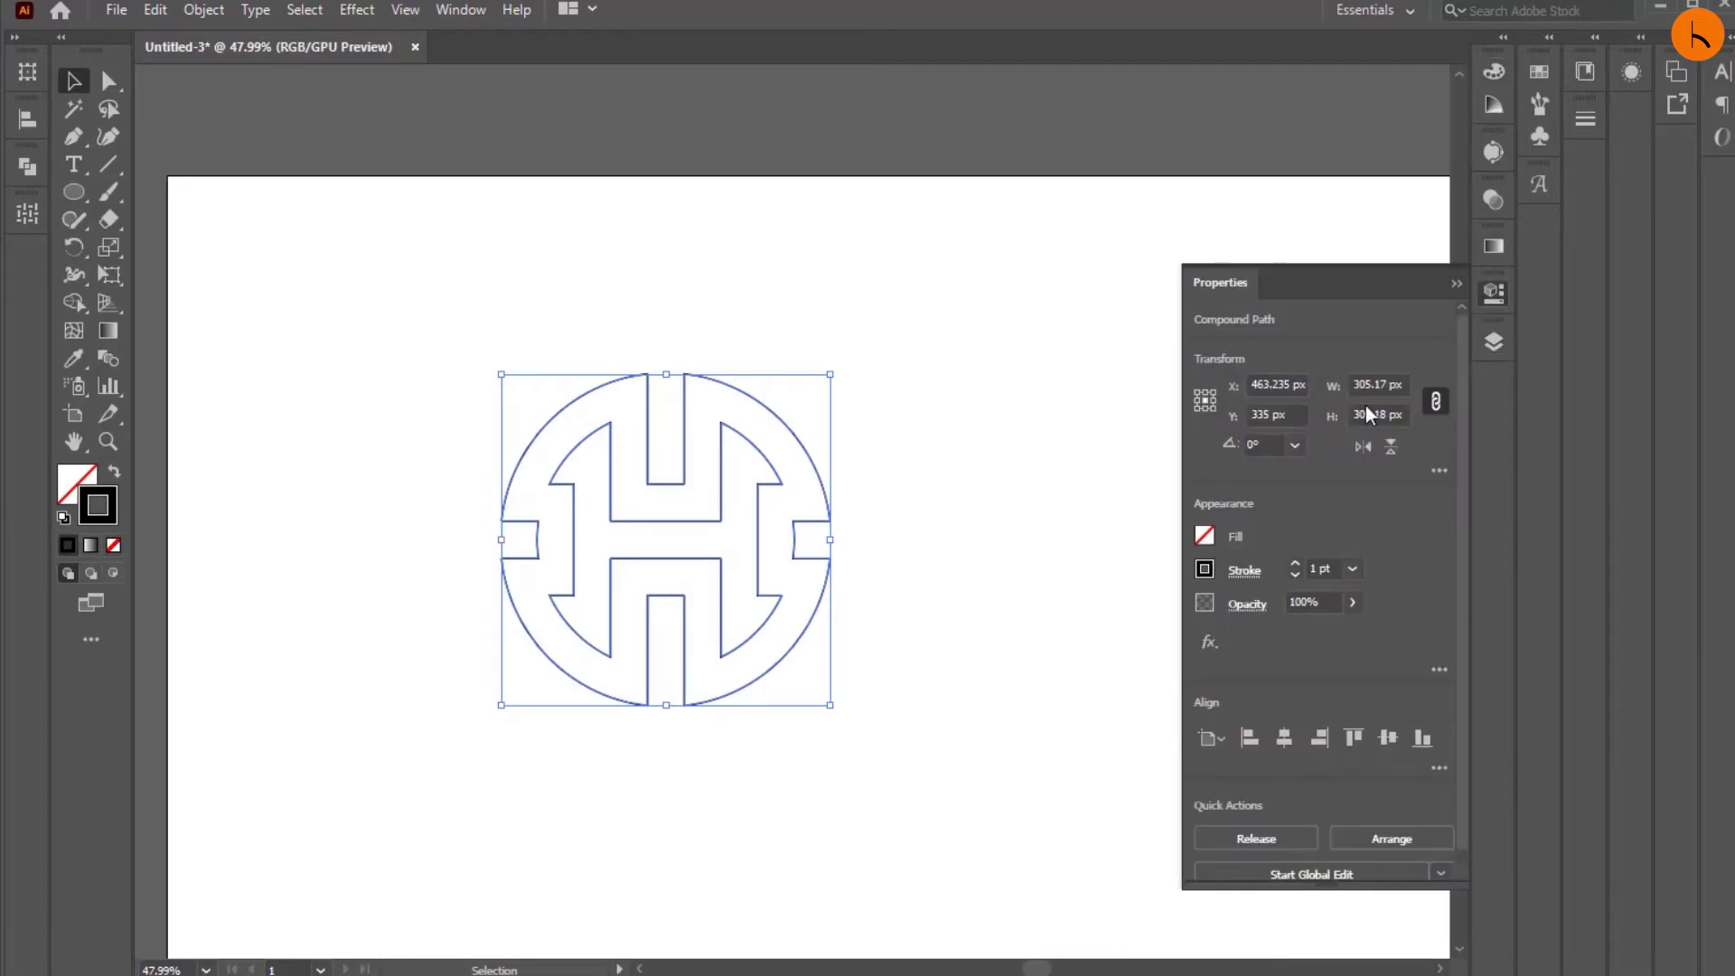
left_click(1297, 564)
left_click(1297, 564)
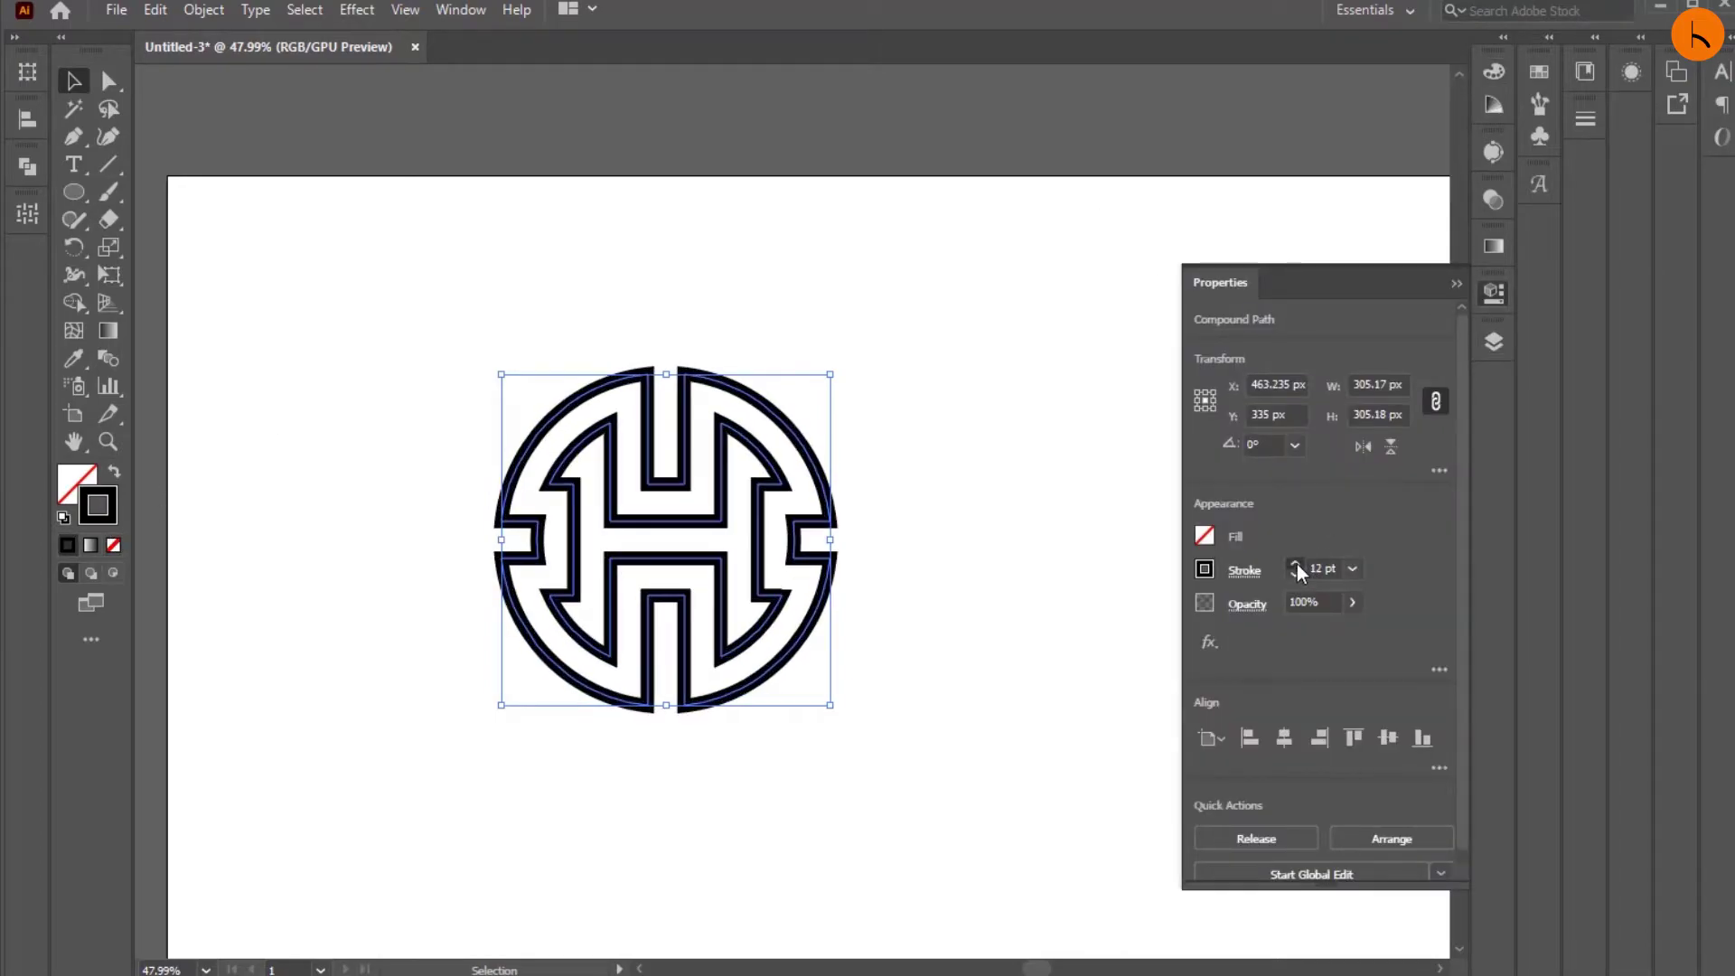
left_click(980, 534)
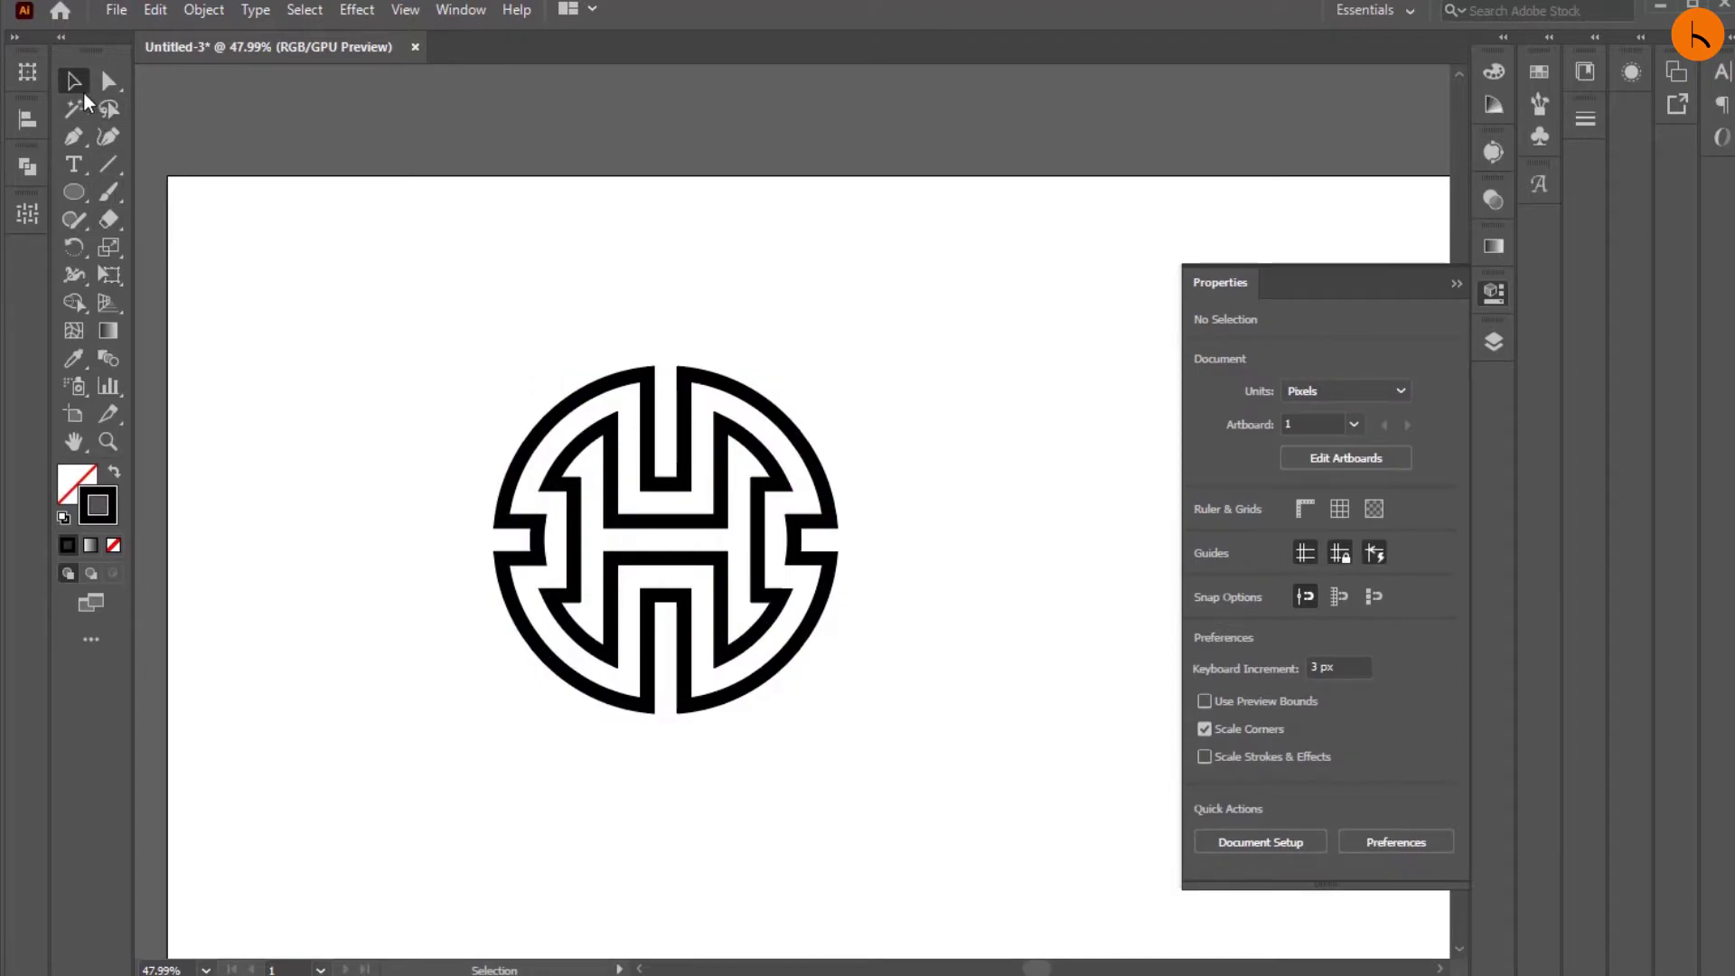
Reselect the whole logo, open and cancel the Move dialog, and zoom to fit.
left_click(506, 524)
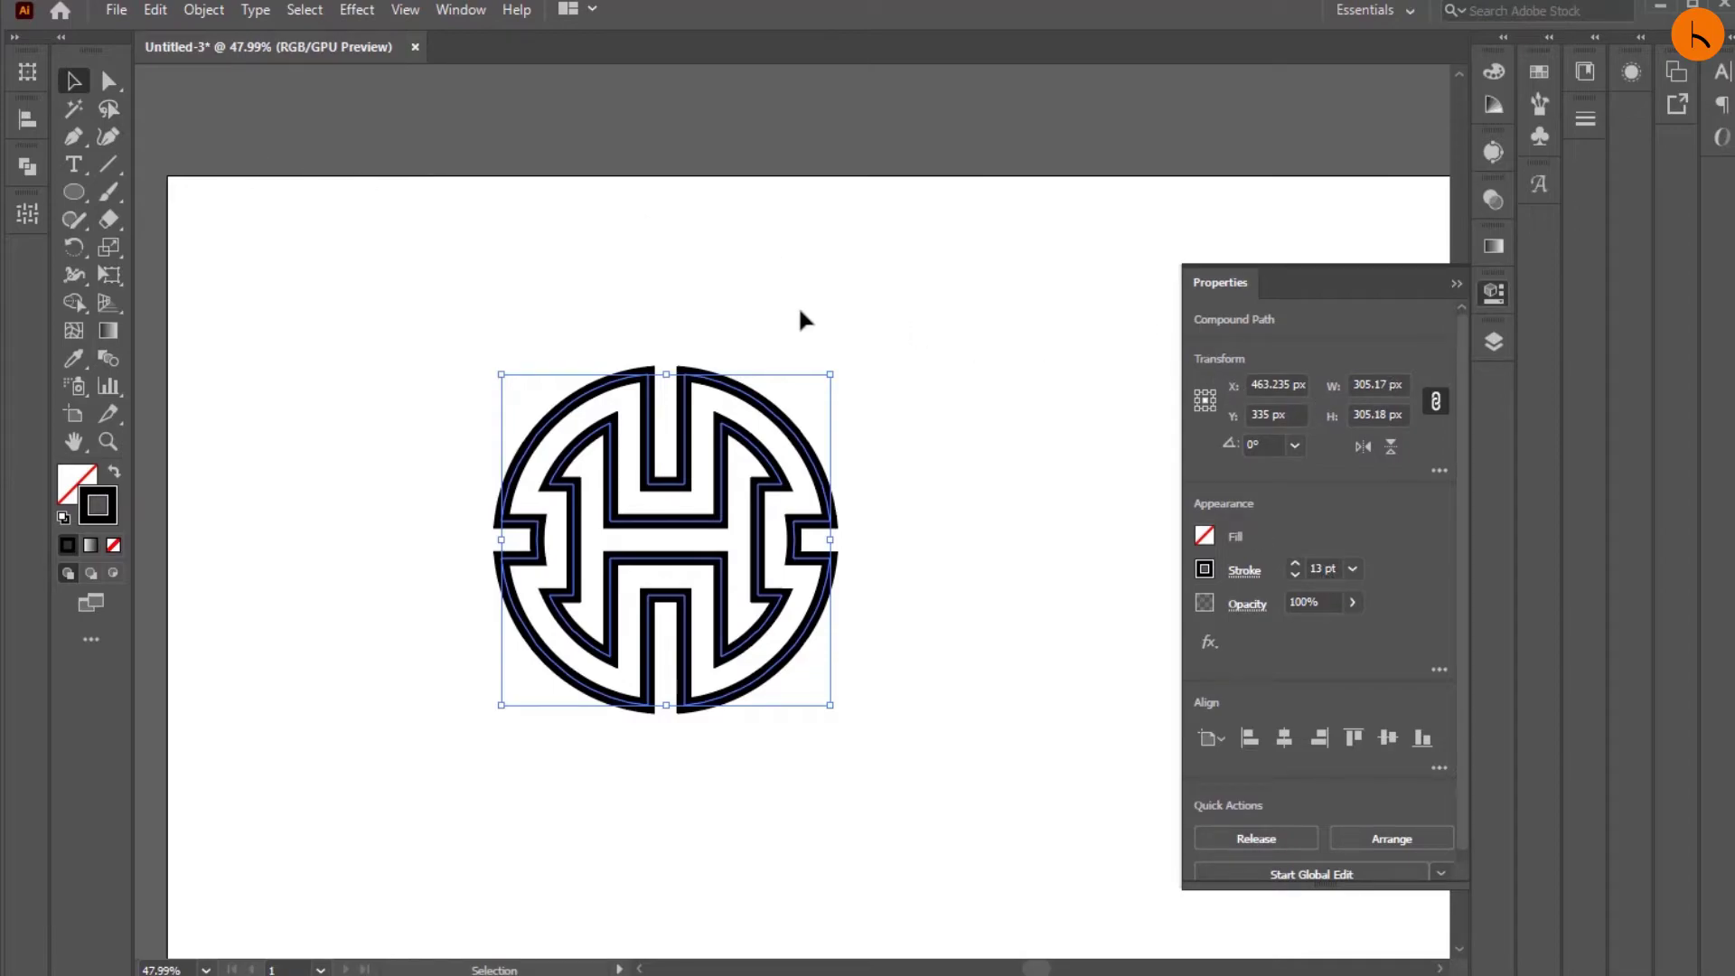
left_click_drag(376, 317, 903, 698)
left_click(1377, 386)
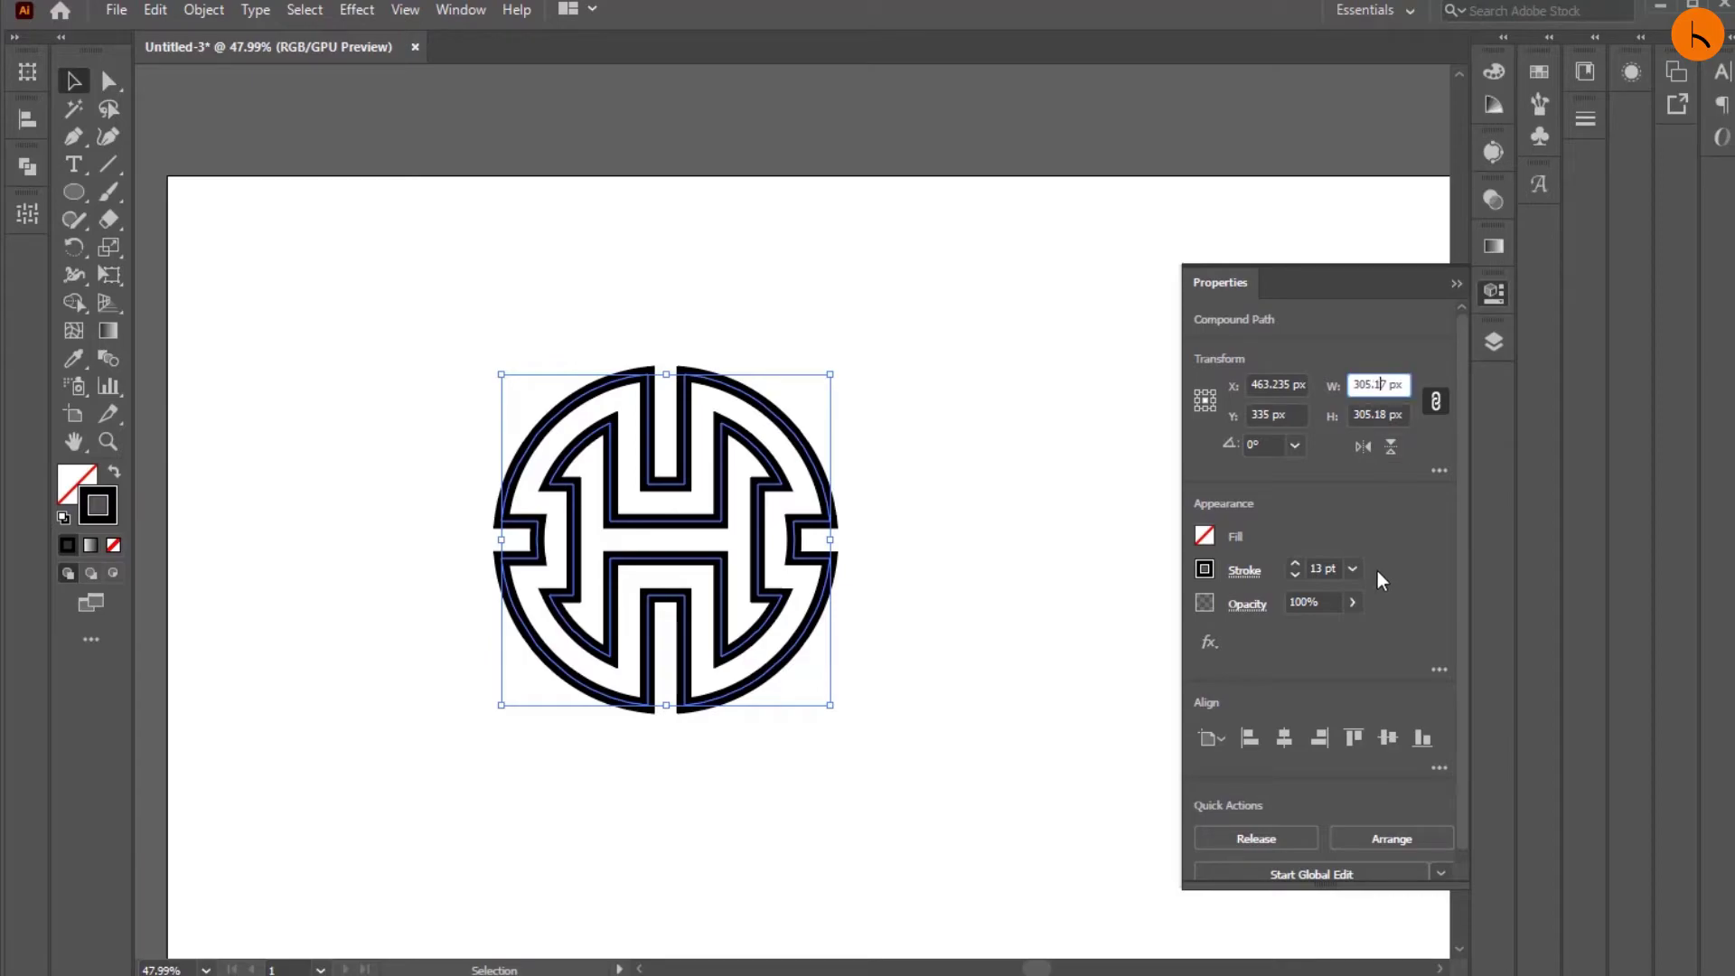
double_click(74, 82)
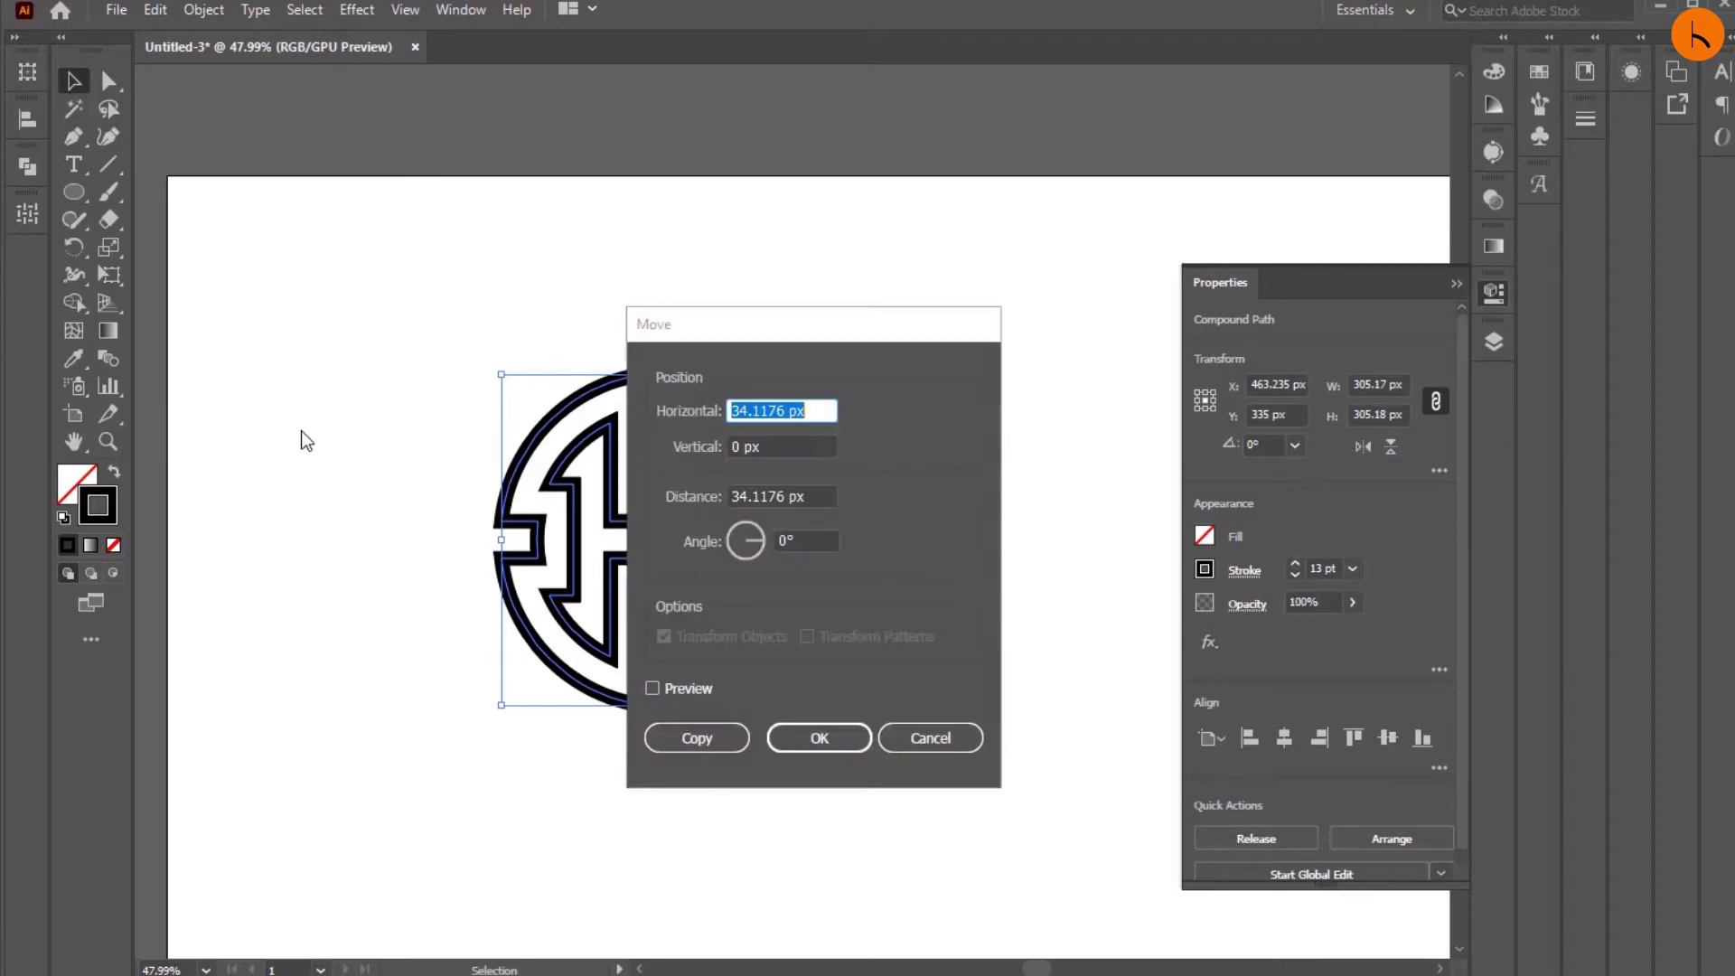
left_click(904, 736)
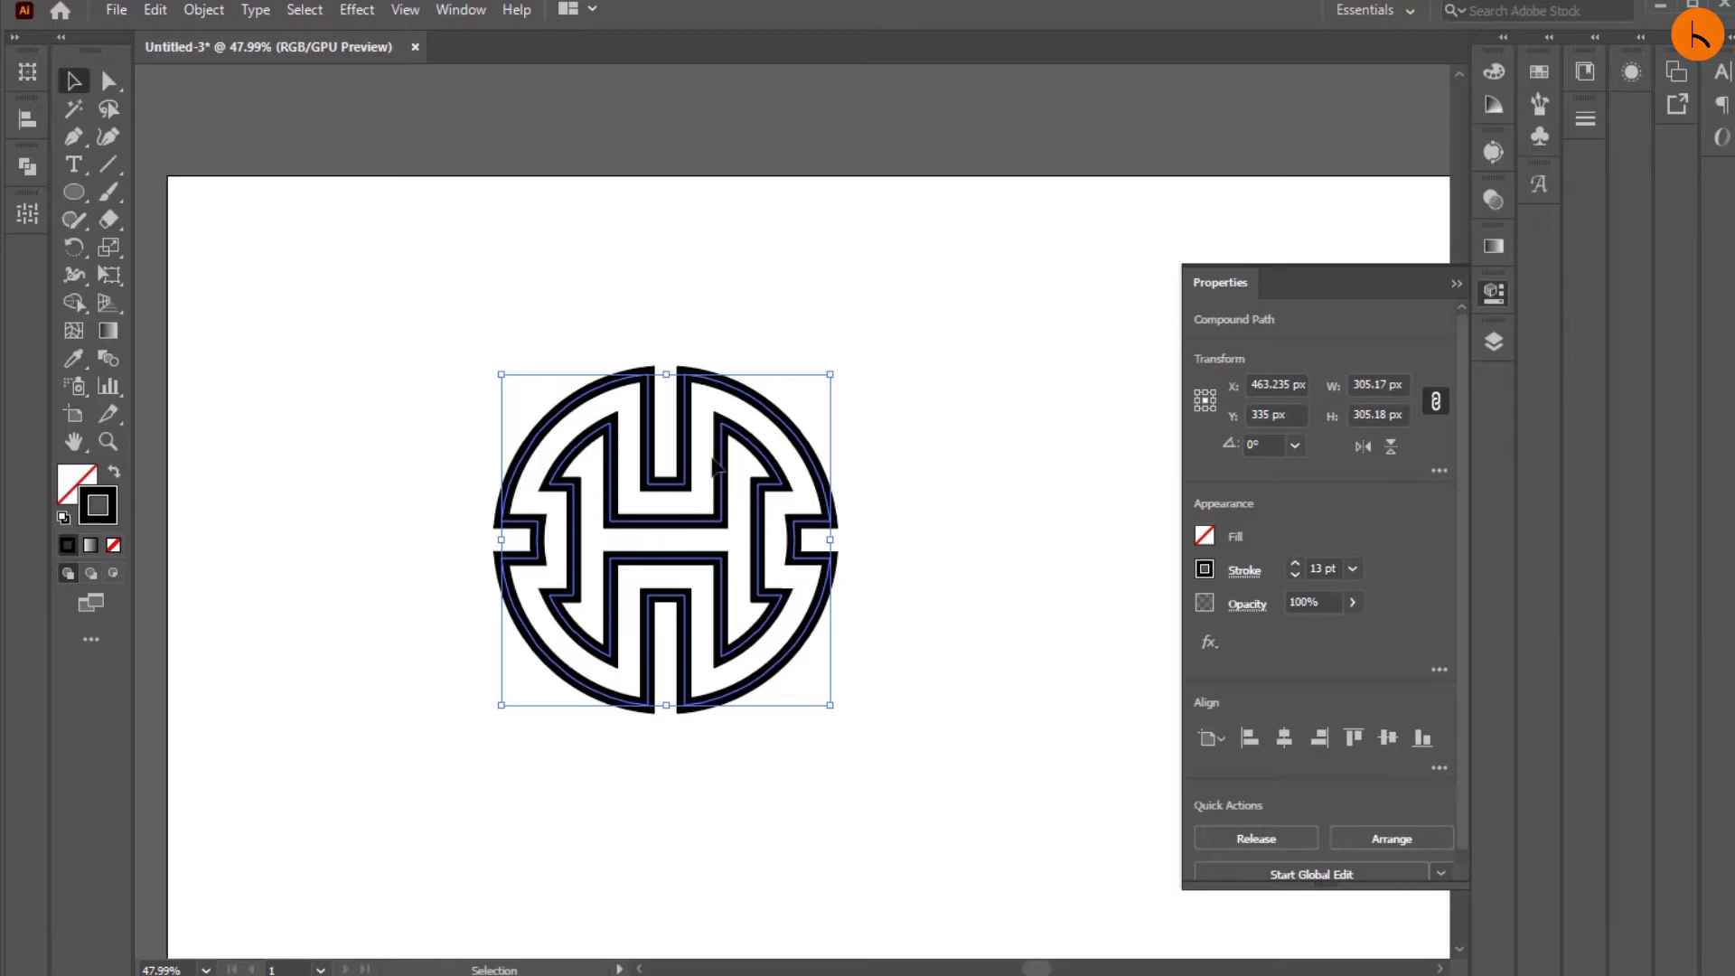
left_click(107, 441)
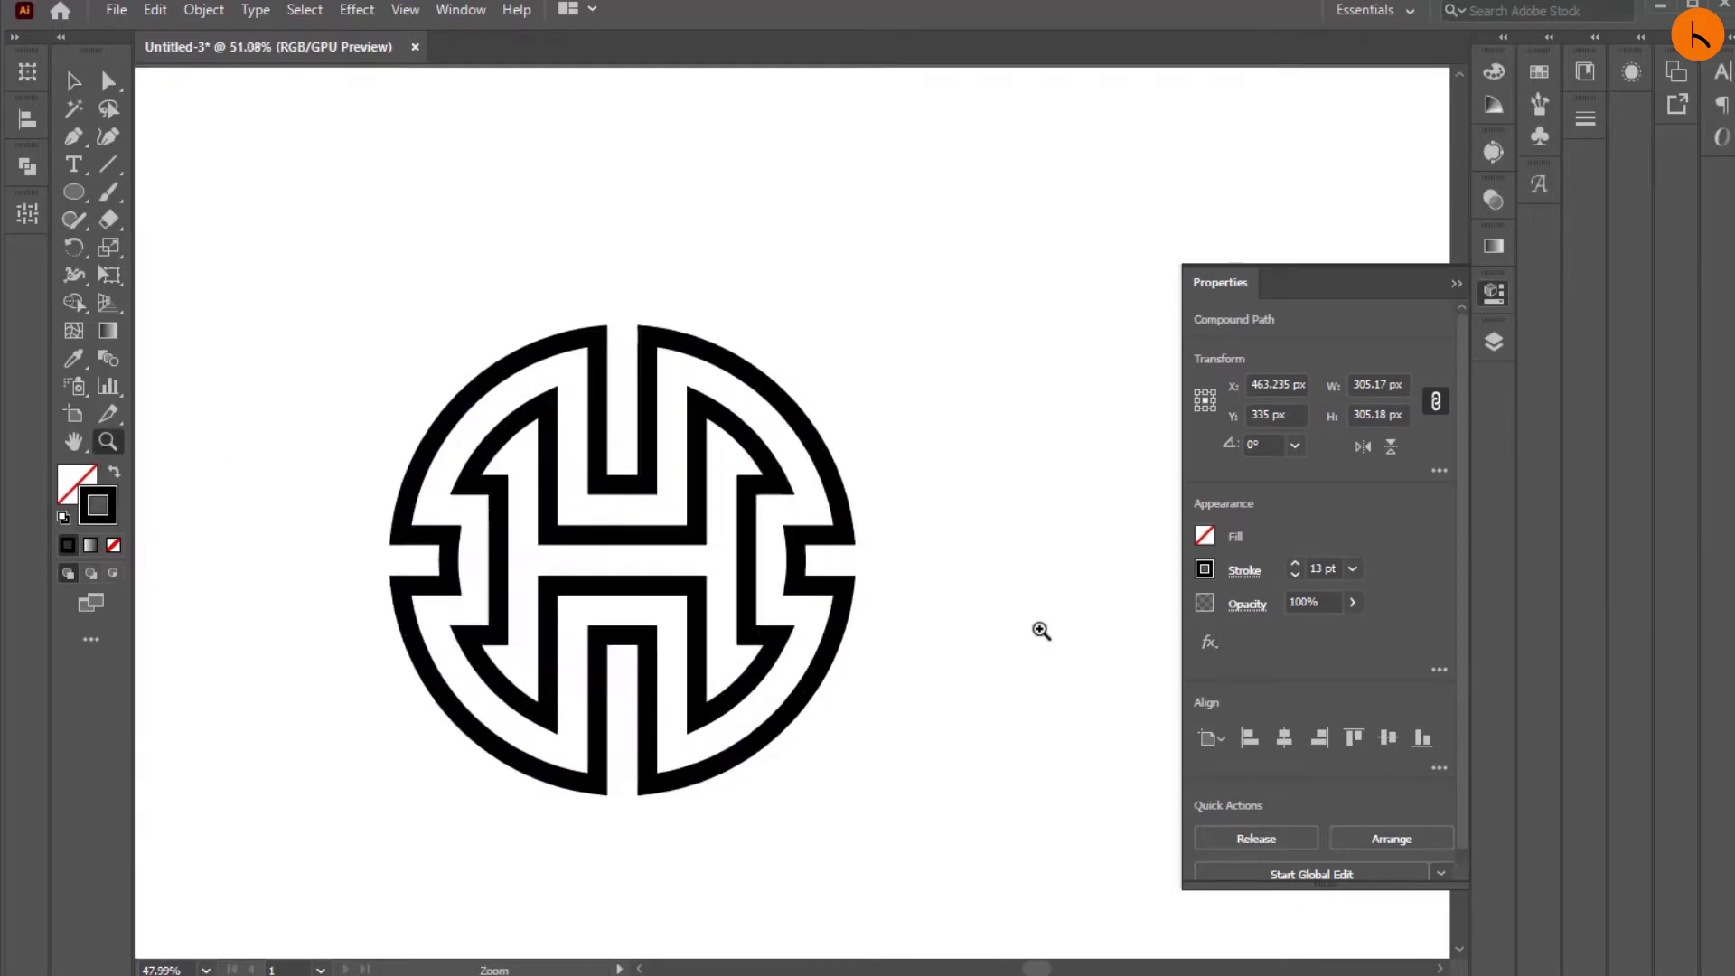
left_click(604, 545)
key("ctrl+0")
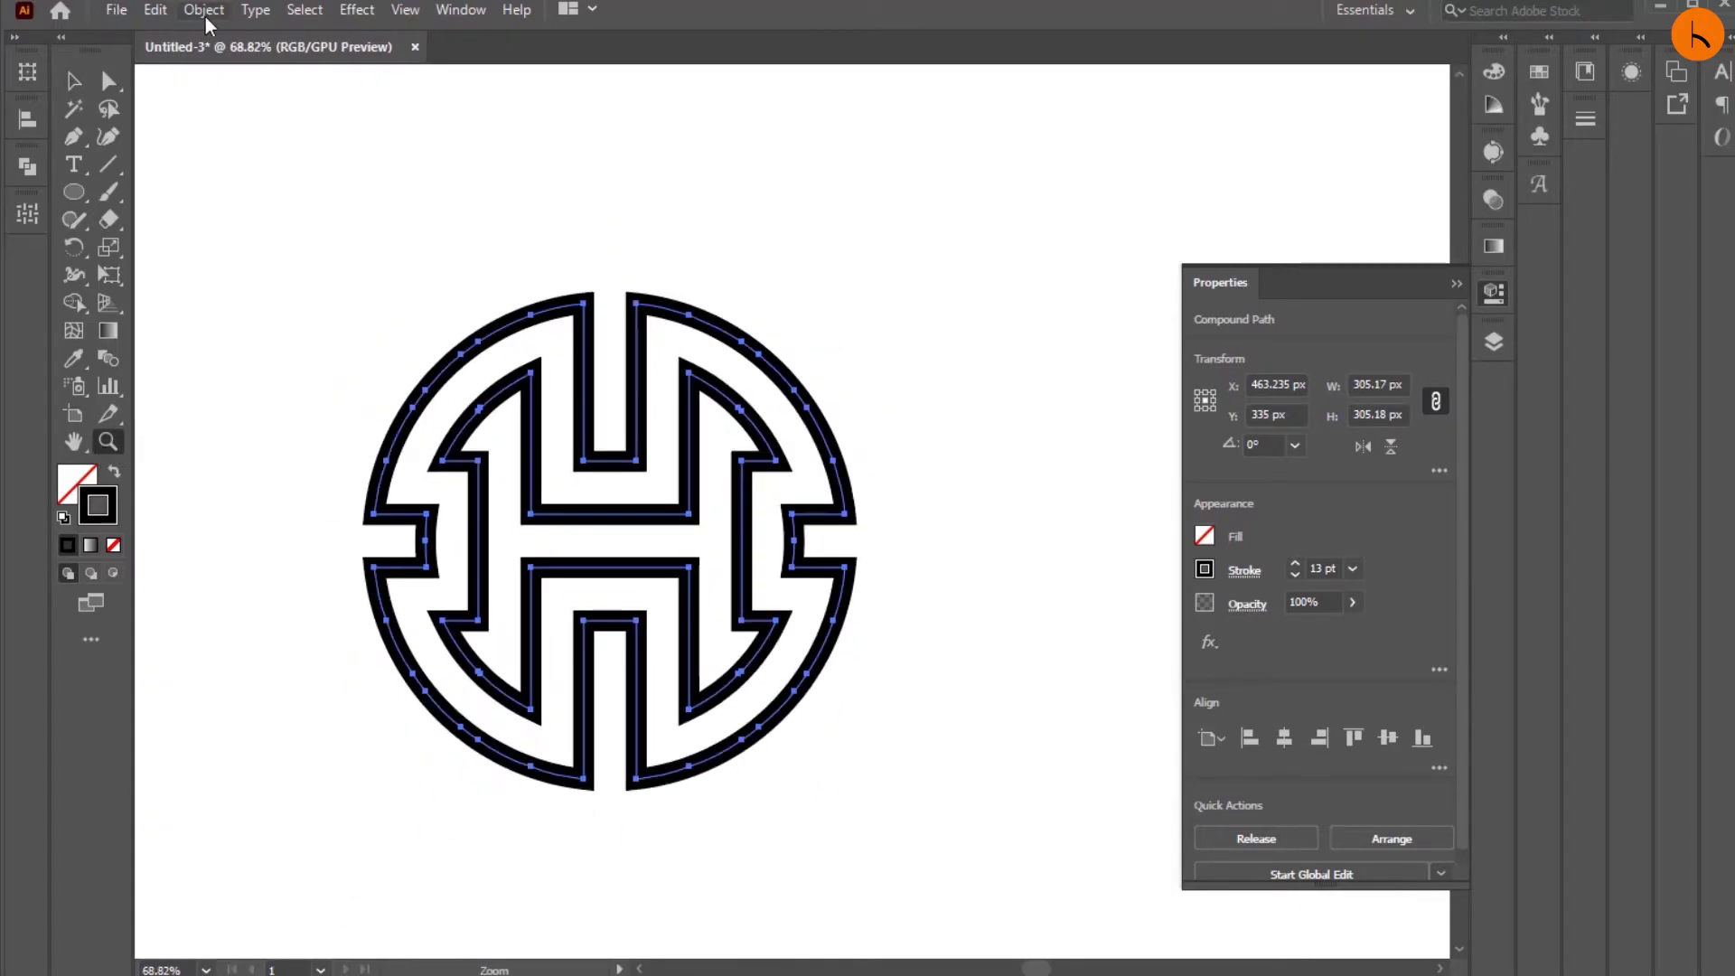
Expand the logo's fill and stroke into filled shapes with Object > Expand.
left_click(205, 13)
left_click(274, 284)
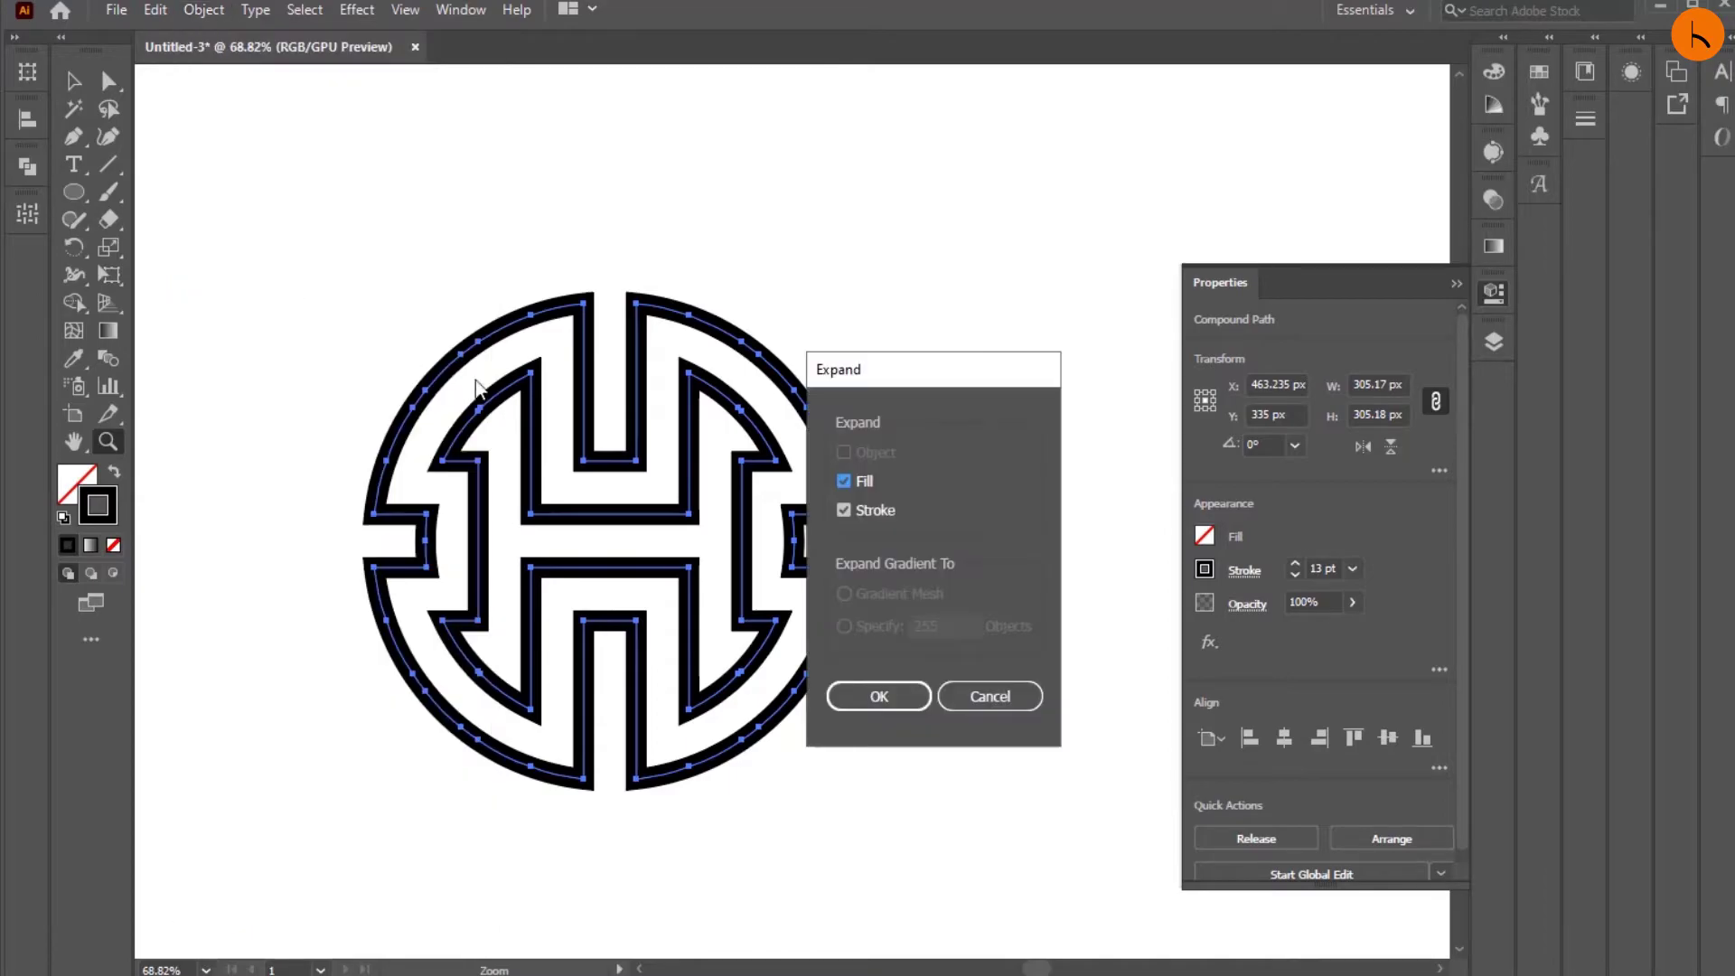
left_click(878, 695)
left_click(74, 81)
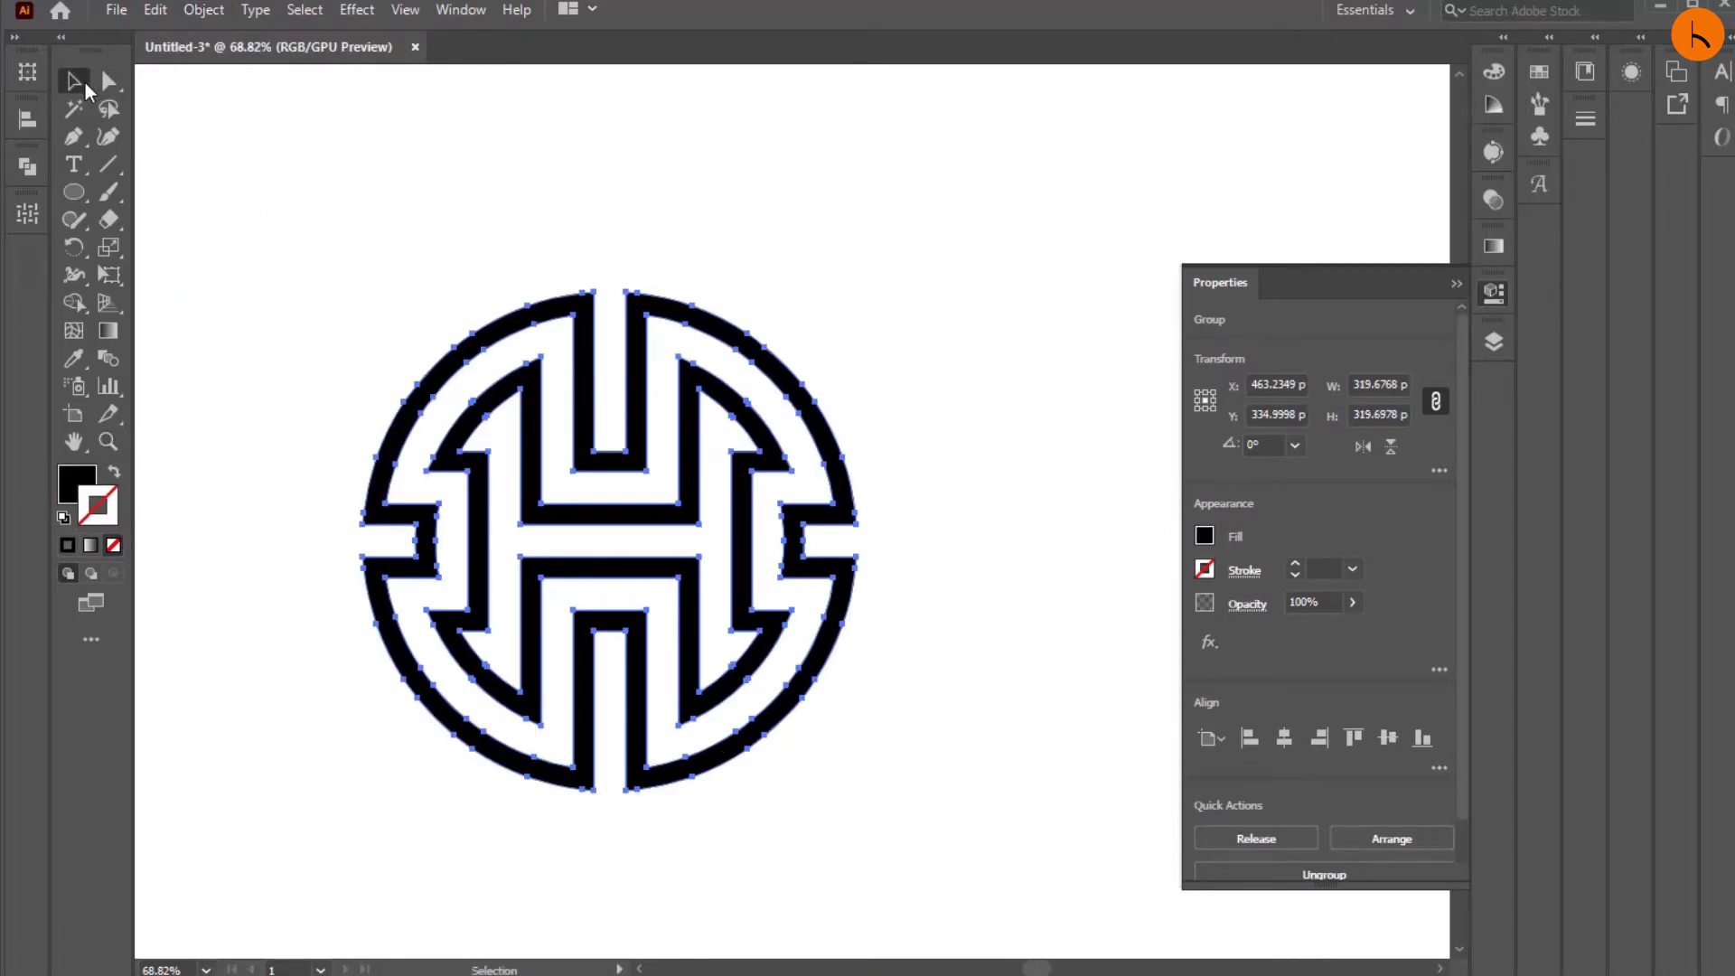
left_click(108, 441)
left_click_drag(575, 550, 601, 430)
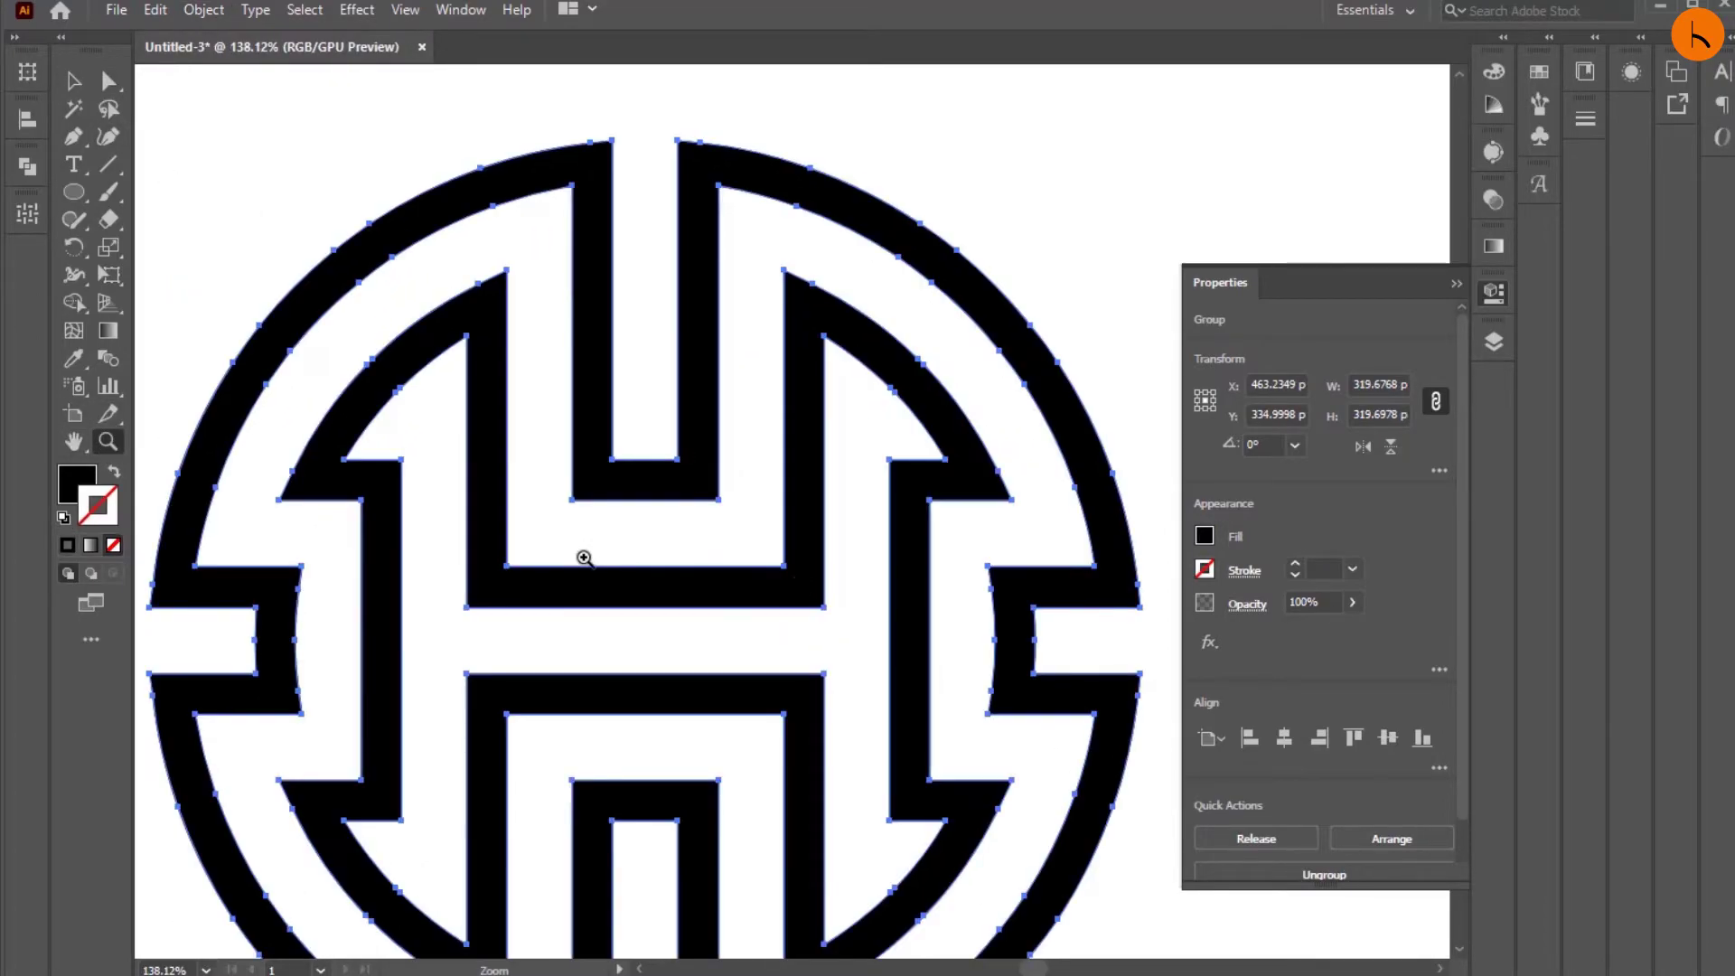
Inspect the expanded group, then centre it horizontally and vertically on the artboard.
key("v")
left_click(601, 432)
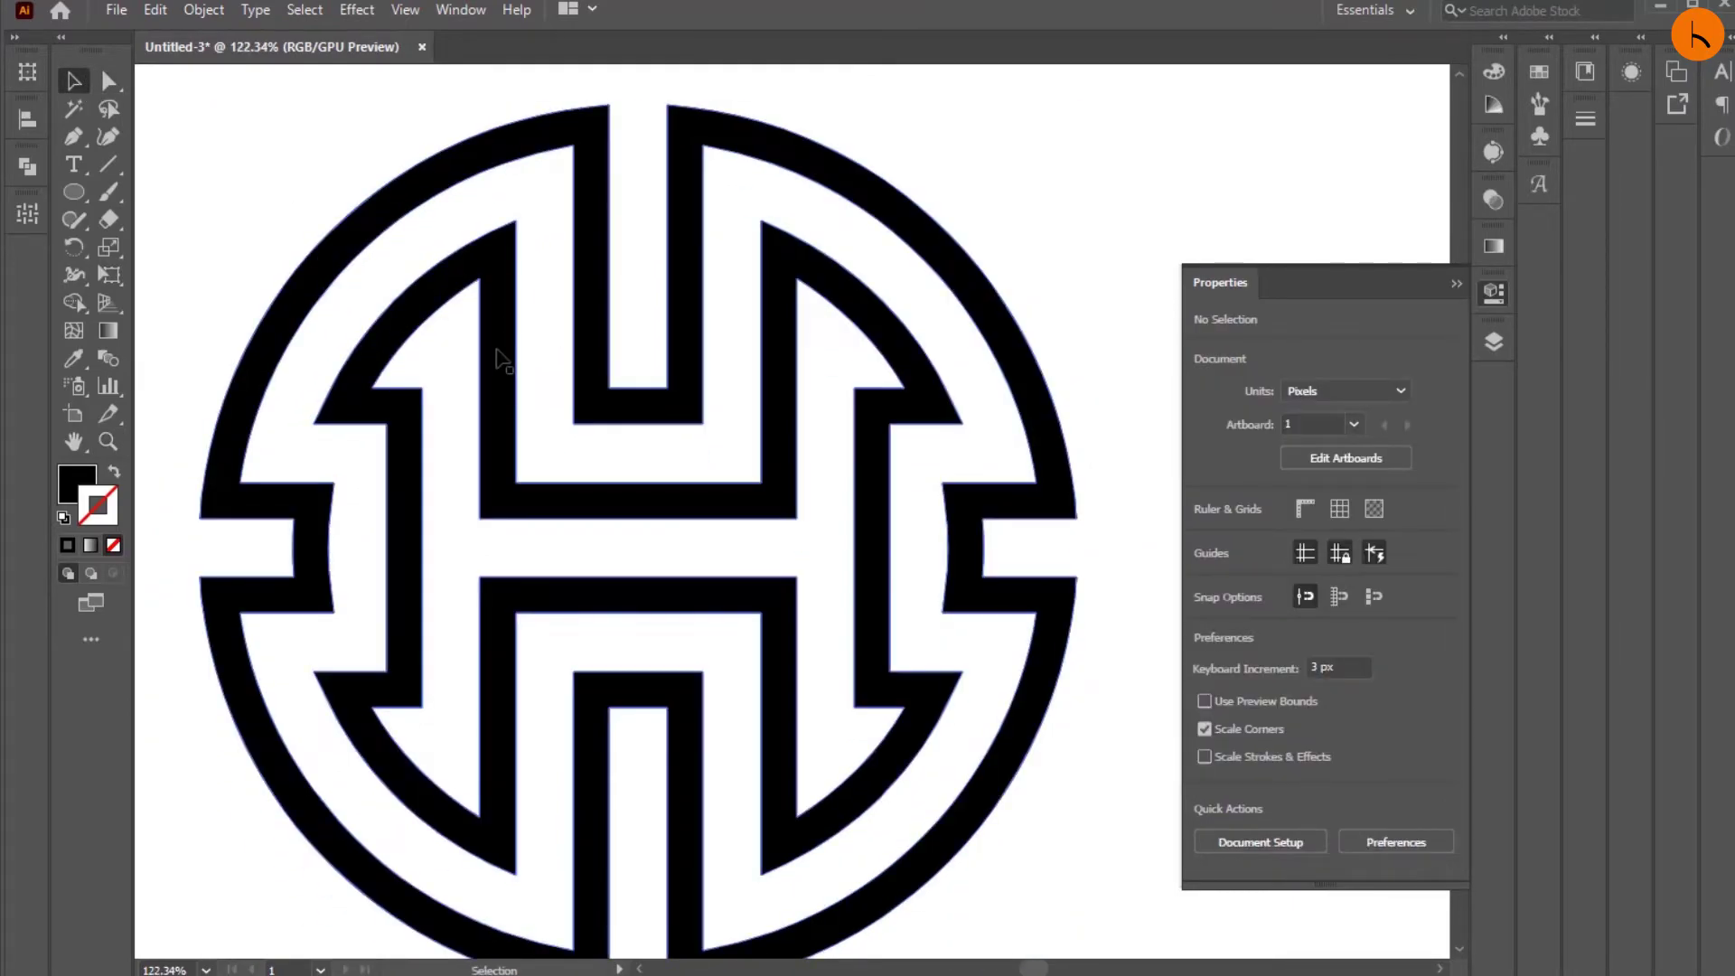
left_click(667, 418)
left_click(1112, 398)
left_click(108, 440)
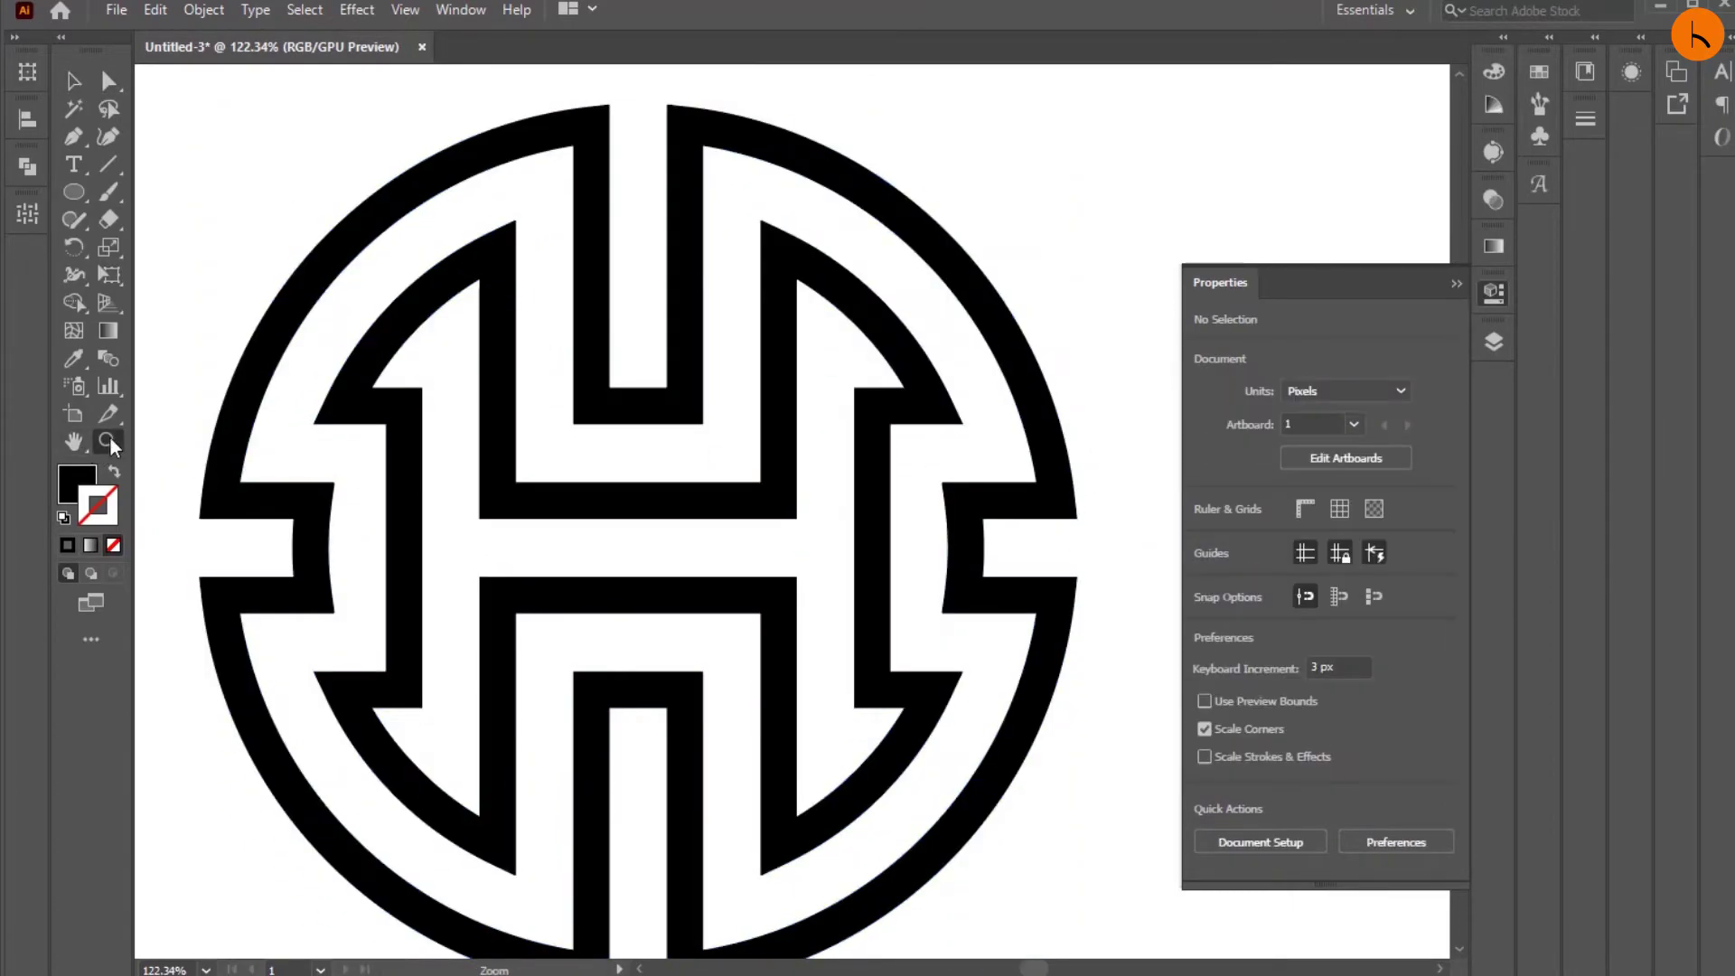
mouse_move(428, 482)
left_mouse_down()
mouse_move(336, 513)
mouse_move(553, 472)
mouse_move(232, 496)
mouse_move(694, 558)
mouse_move(530, 608)
mouse_move(682, 620)
left_mouse_up()
key("v")
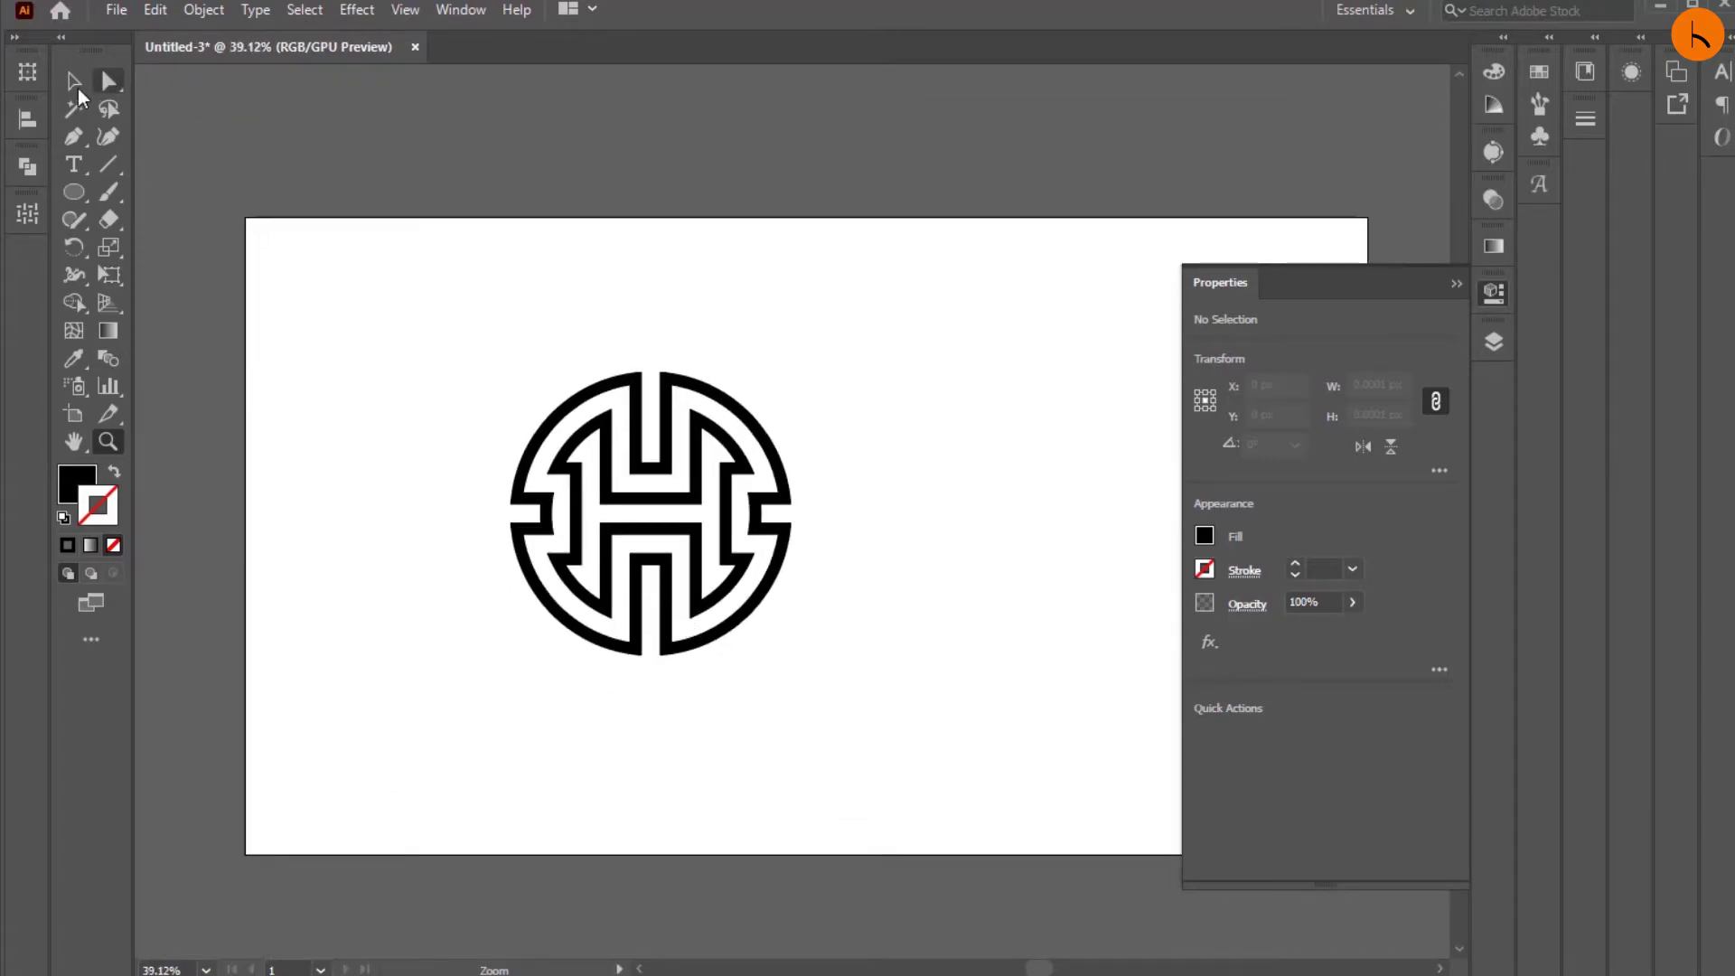
key("ctrl+a")
left_click(1284, 738)
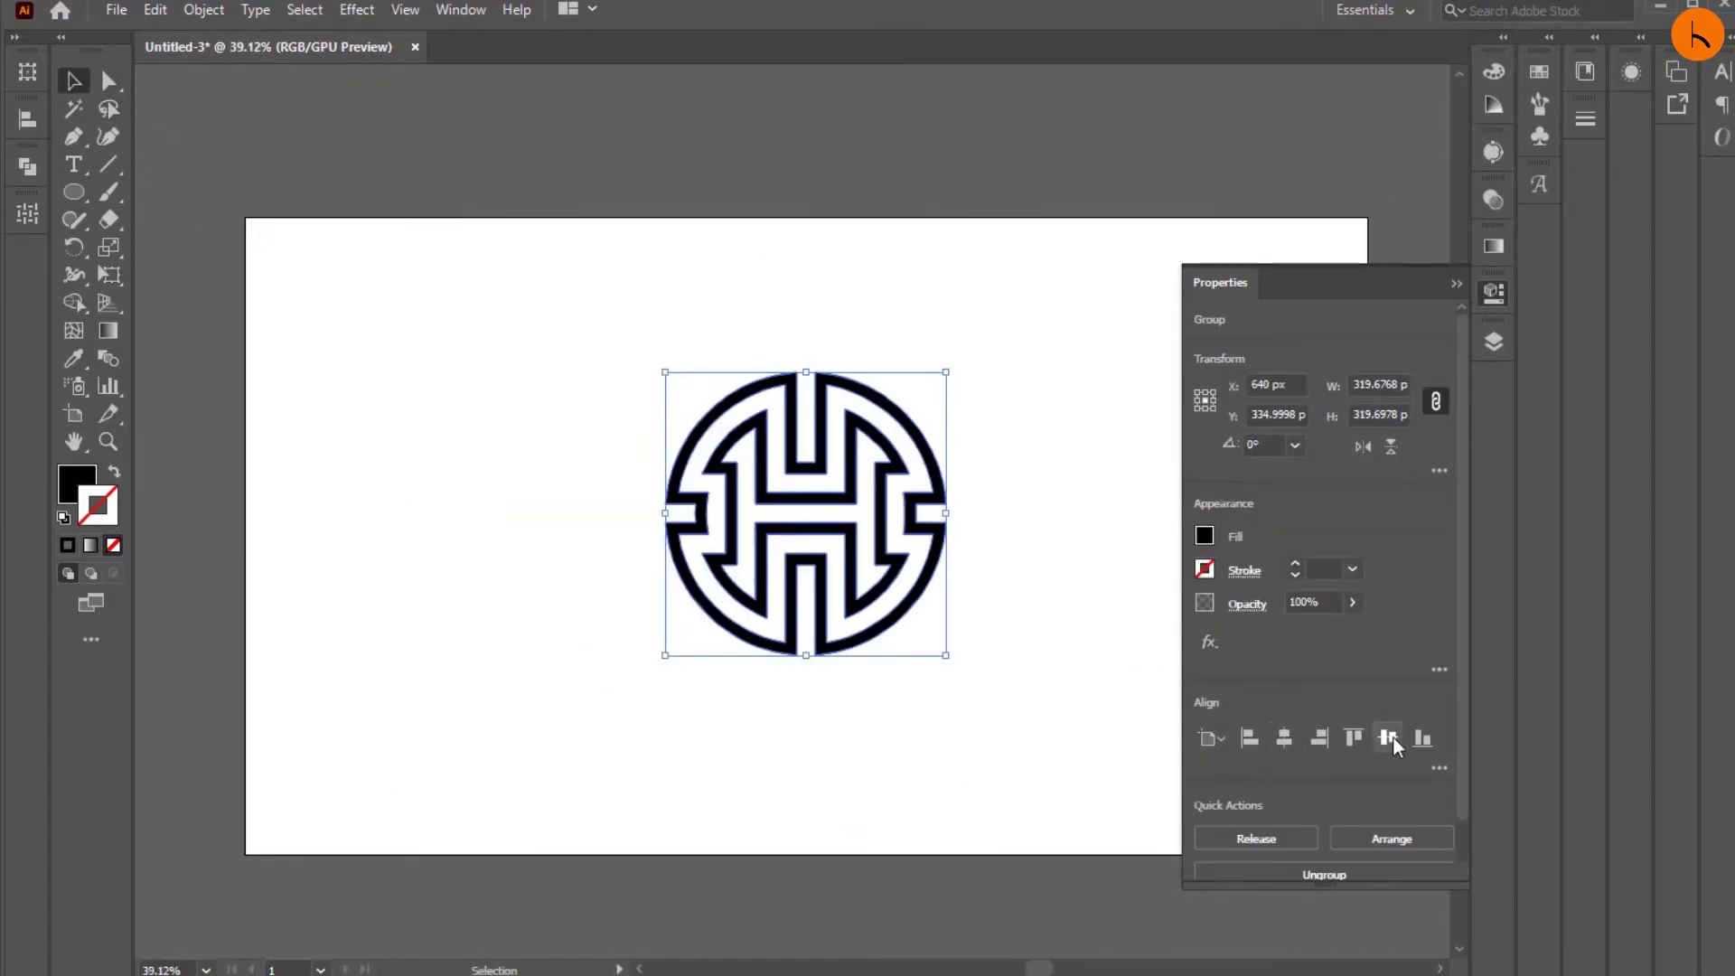
left_click(1388, 738)
key("ctrl+shift+a")
Adjust the zoom and review the logo group's properties.
left_click(108, 441)
mouse_move(723, 515)
left_mouse_down()
mouse_move(667, 515)
mouse_move(689, 561)
mouse_move(778, 600)
mouse_move(620, 600)
mouse_move(593, 510)
mouse_move(608, 360)
mouse_move(556, 390)
left_mouse_up()
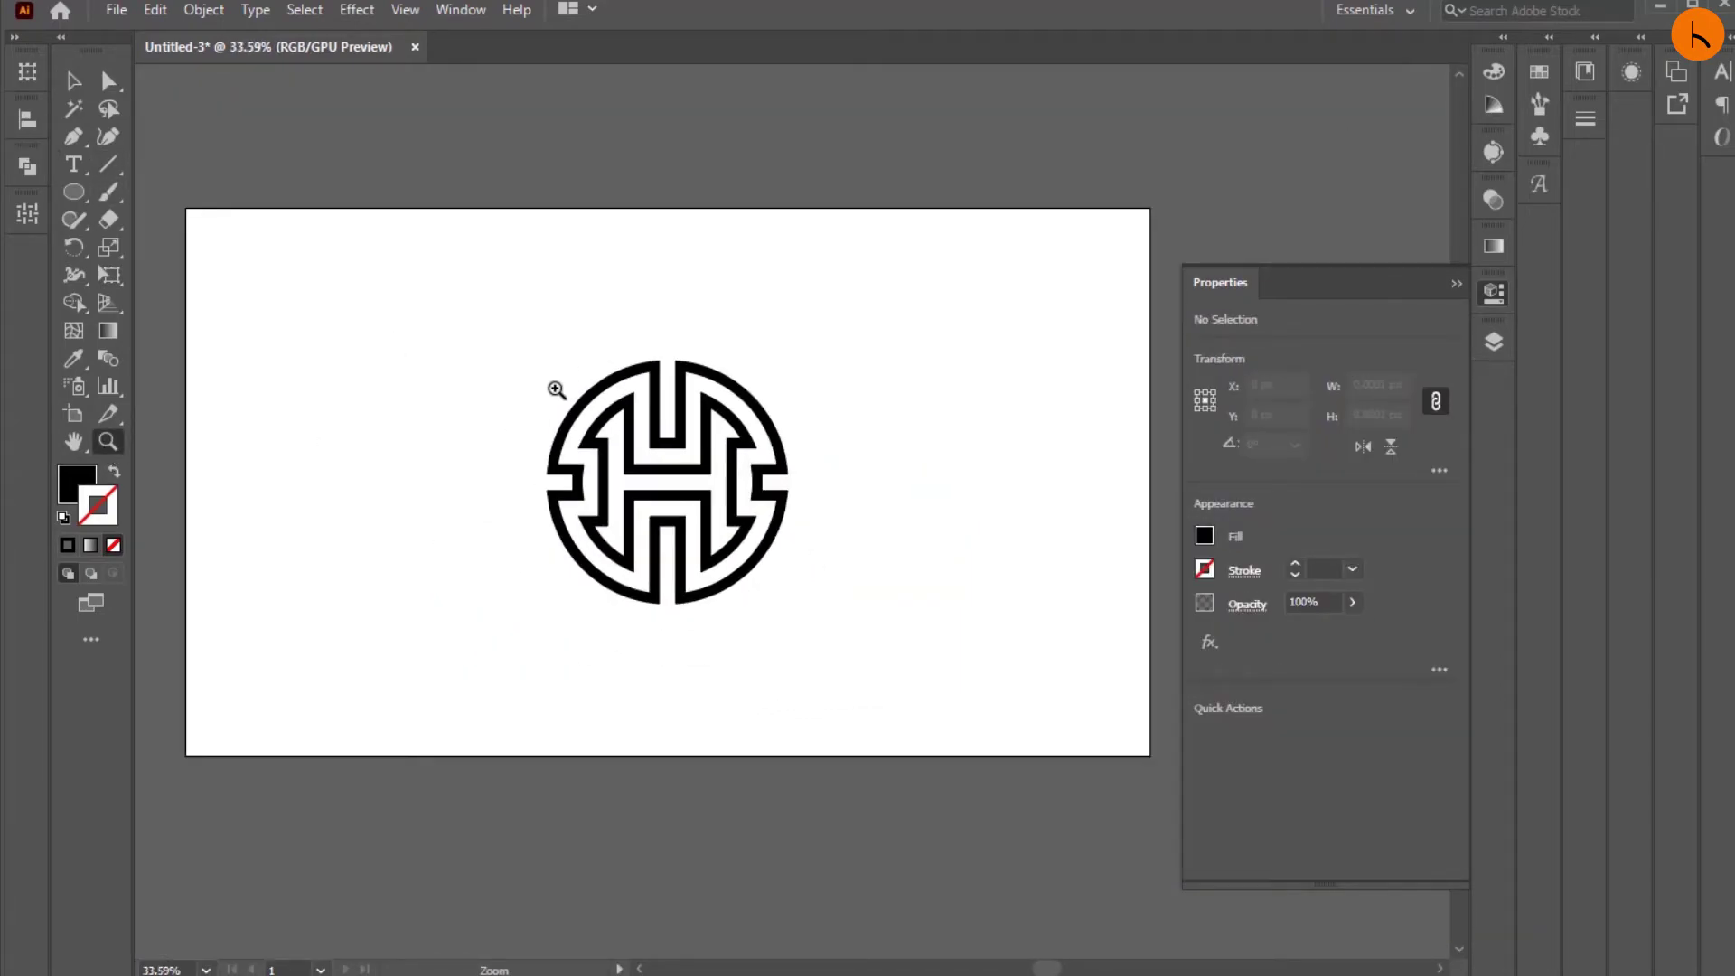
left_click(1466, 278)
mouse_move(813, 503)
left_mouse_down()
mouse_move(748, 496)
mouse_move(646, 539)
mouse_move(630, 528)
left_mouse_up()
left_click(73, 80)
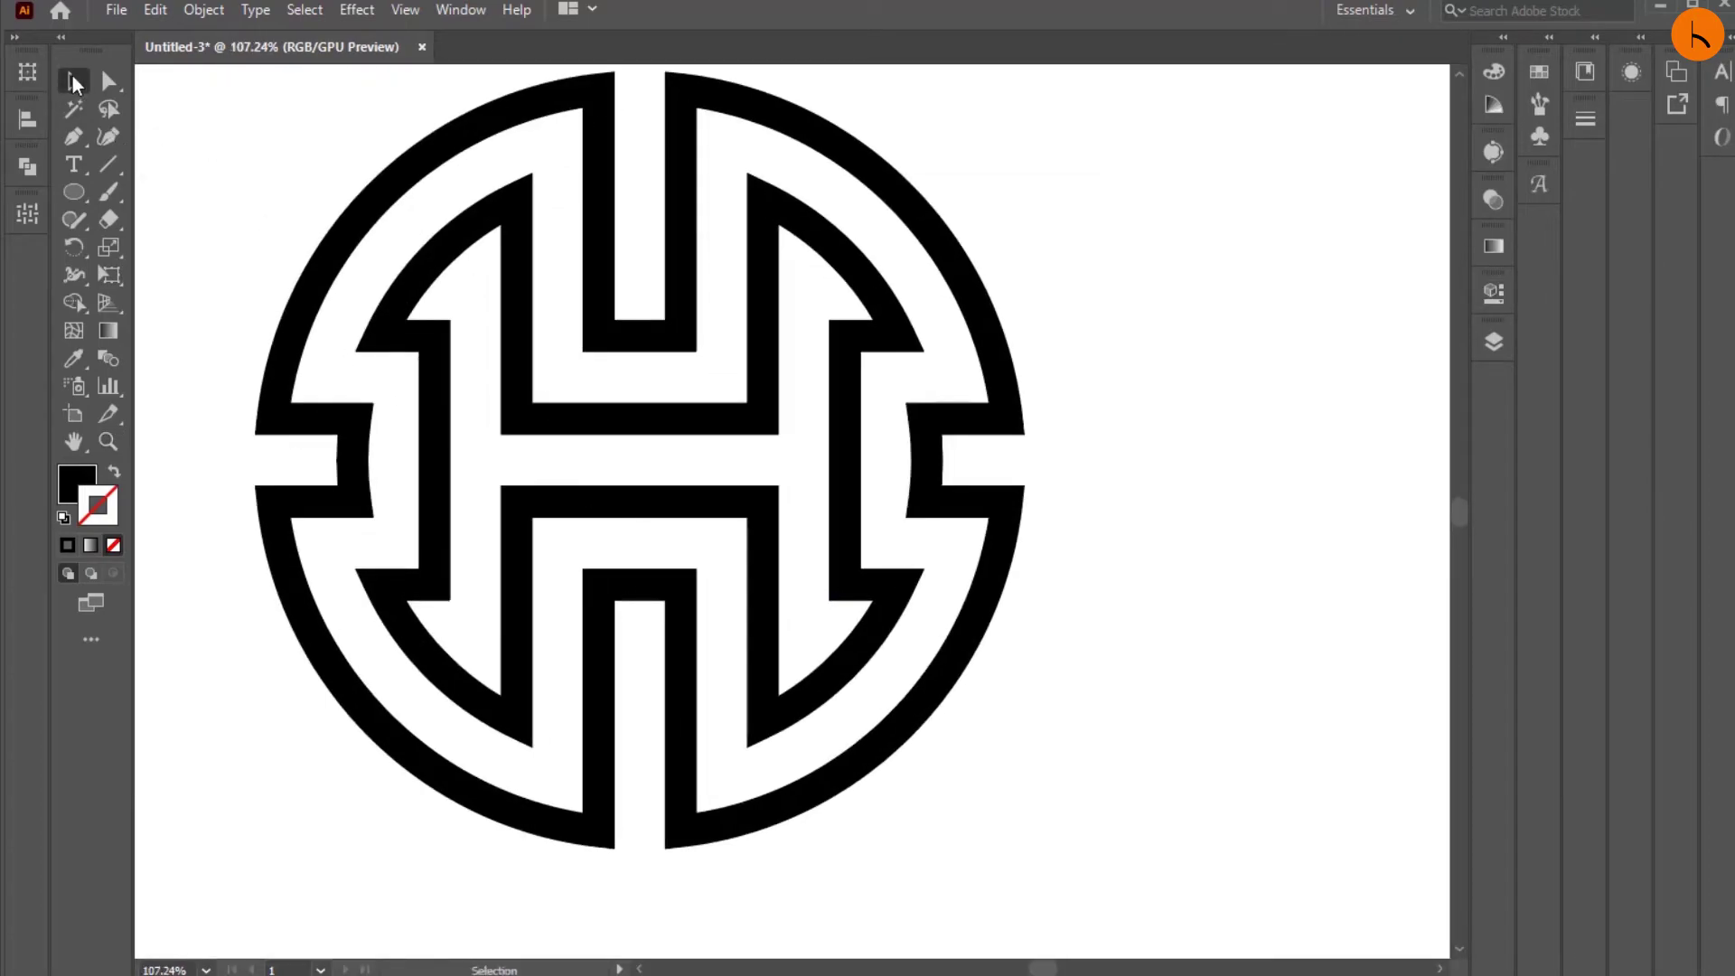
left_click(442, 366)
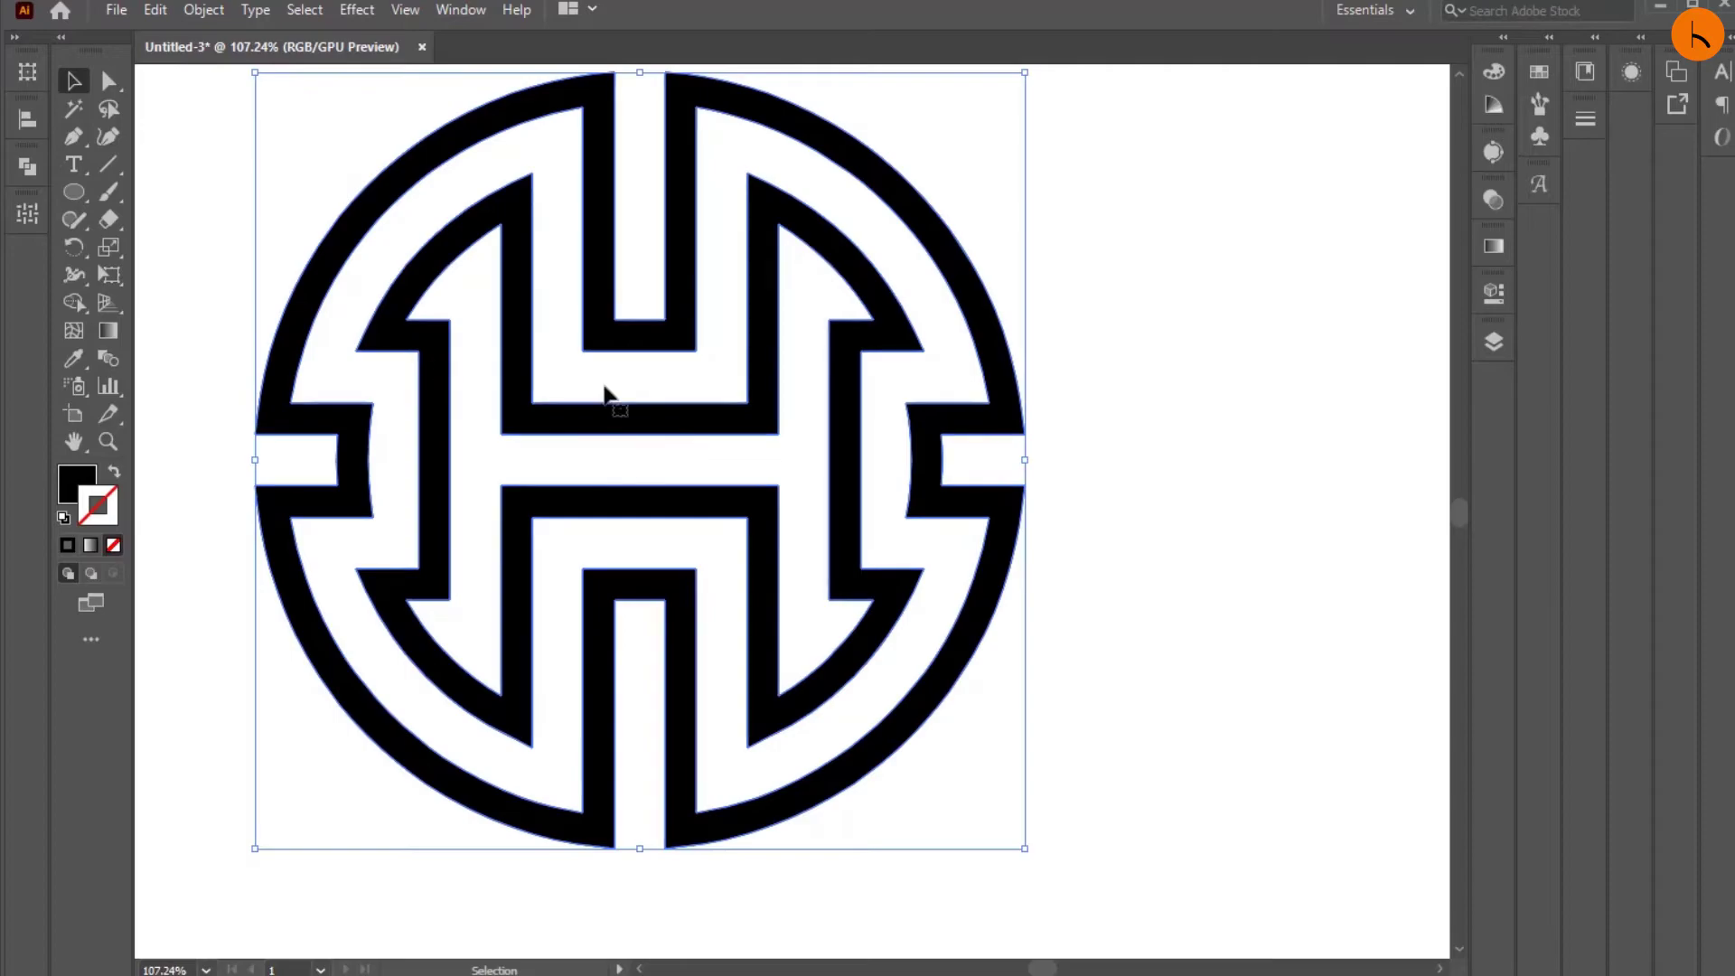
left_click(1493, 292)
left_click(1130, 637)
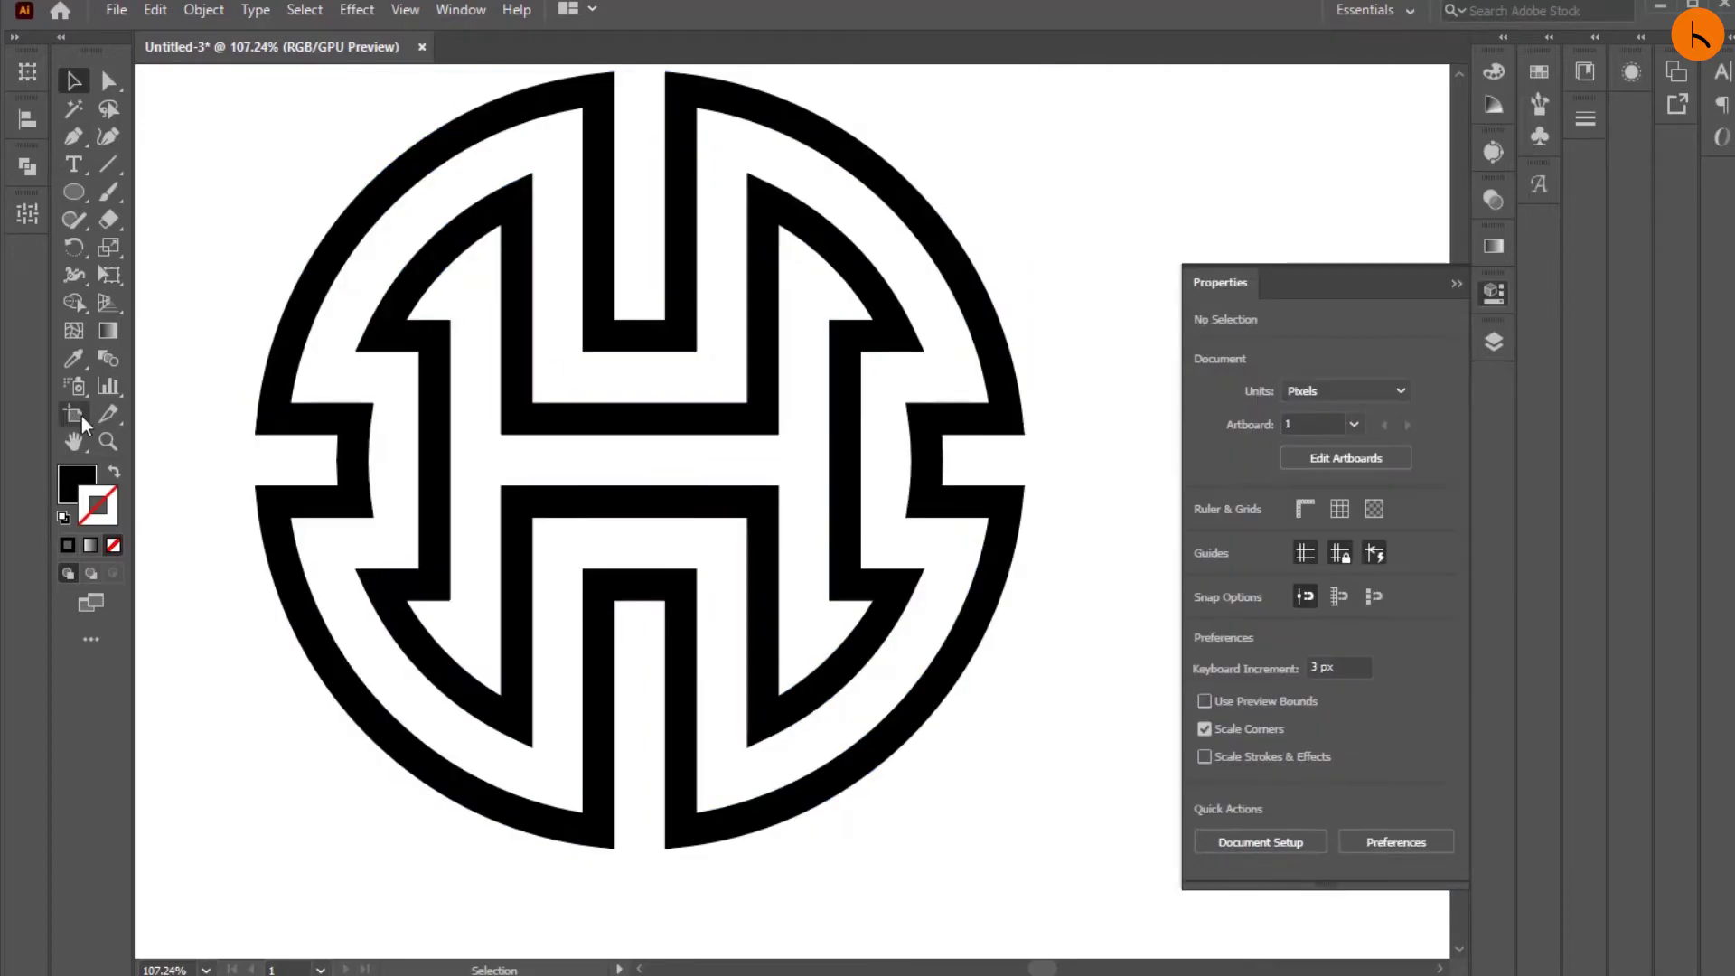
Scale the logo up proportionally to about 552 px and recentre it vertically.
key("z")
left_click(506, 554, "alt")
left_click(608, 491)
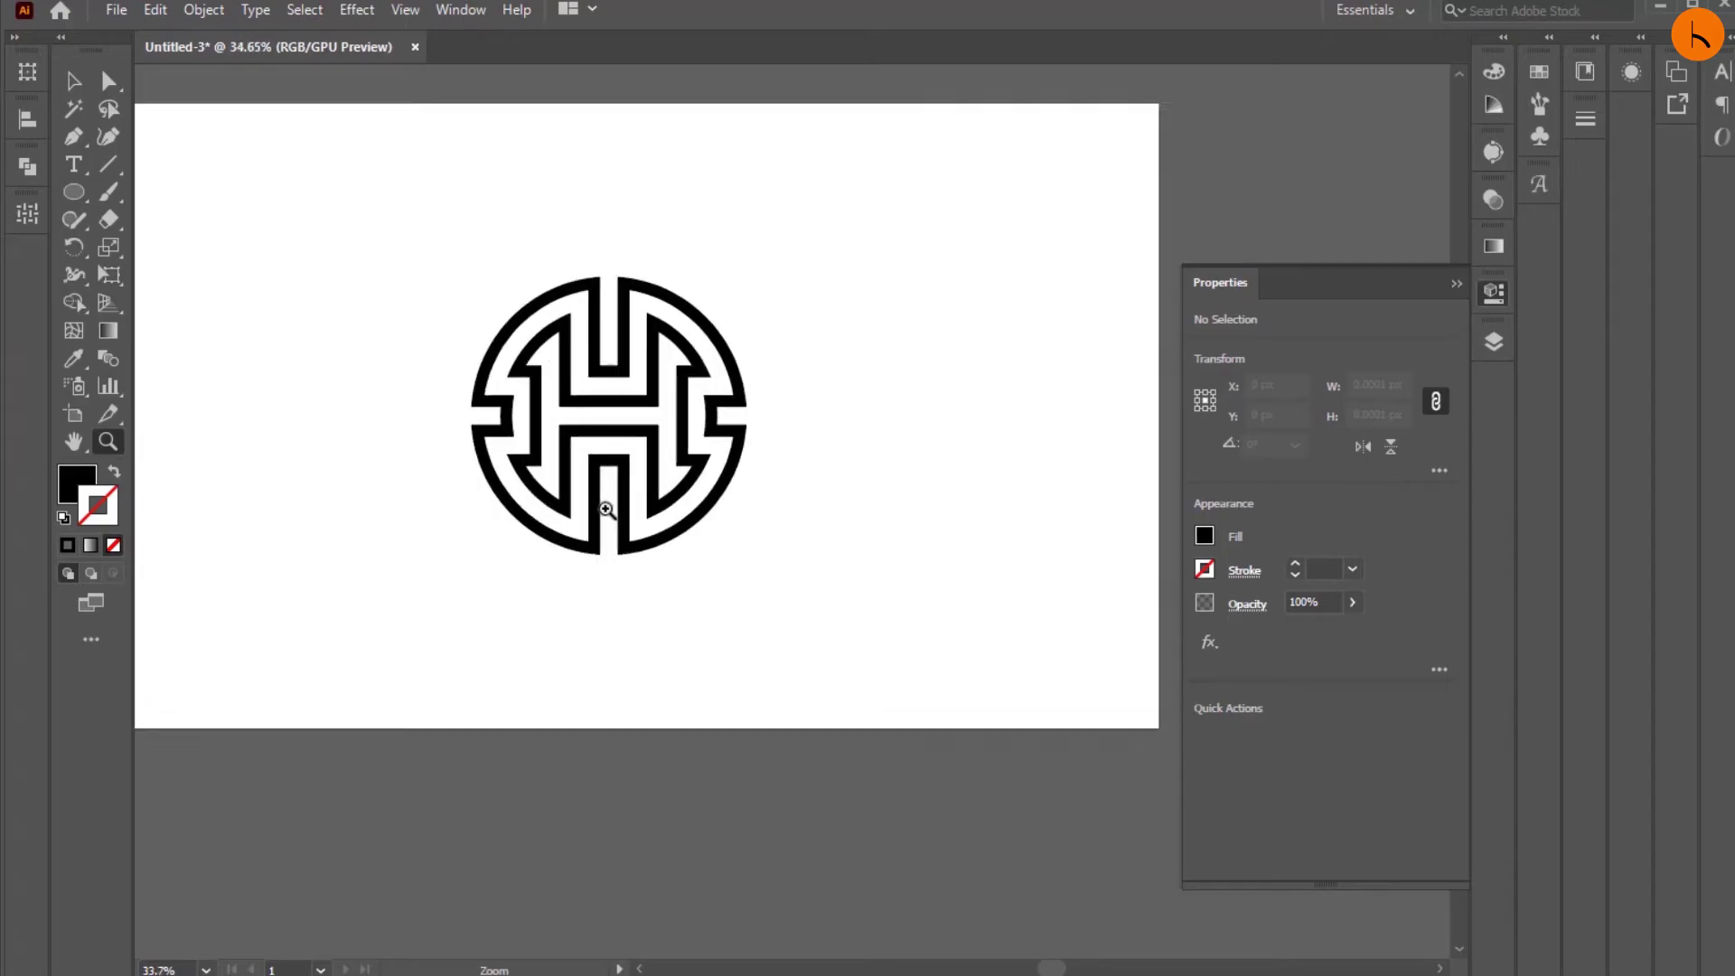
left_click(371, 267, "alt")
key("v")
left_click(666, 357)
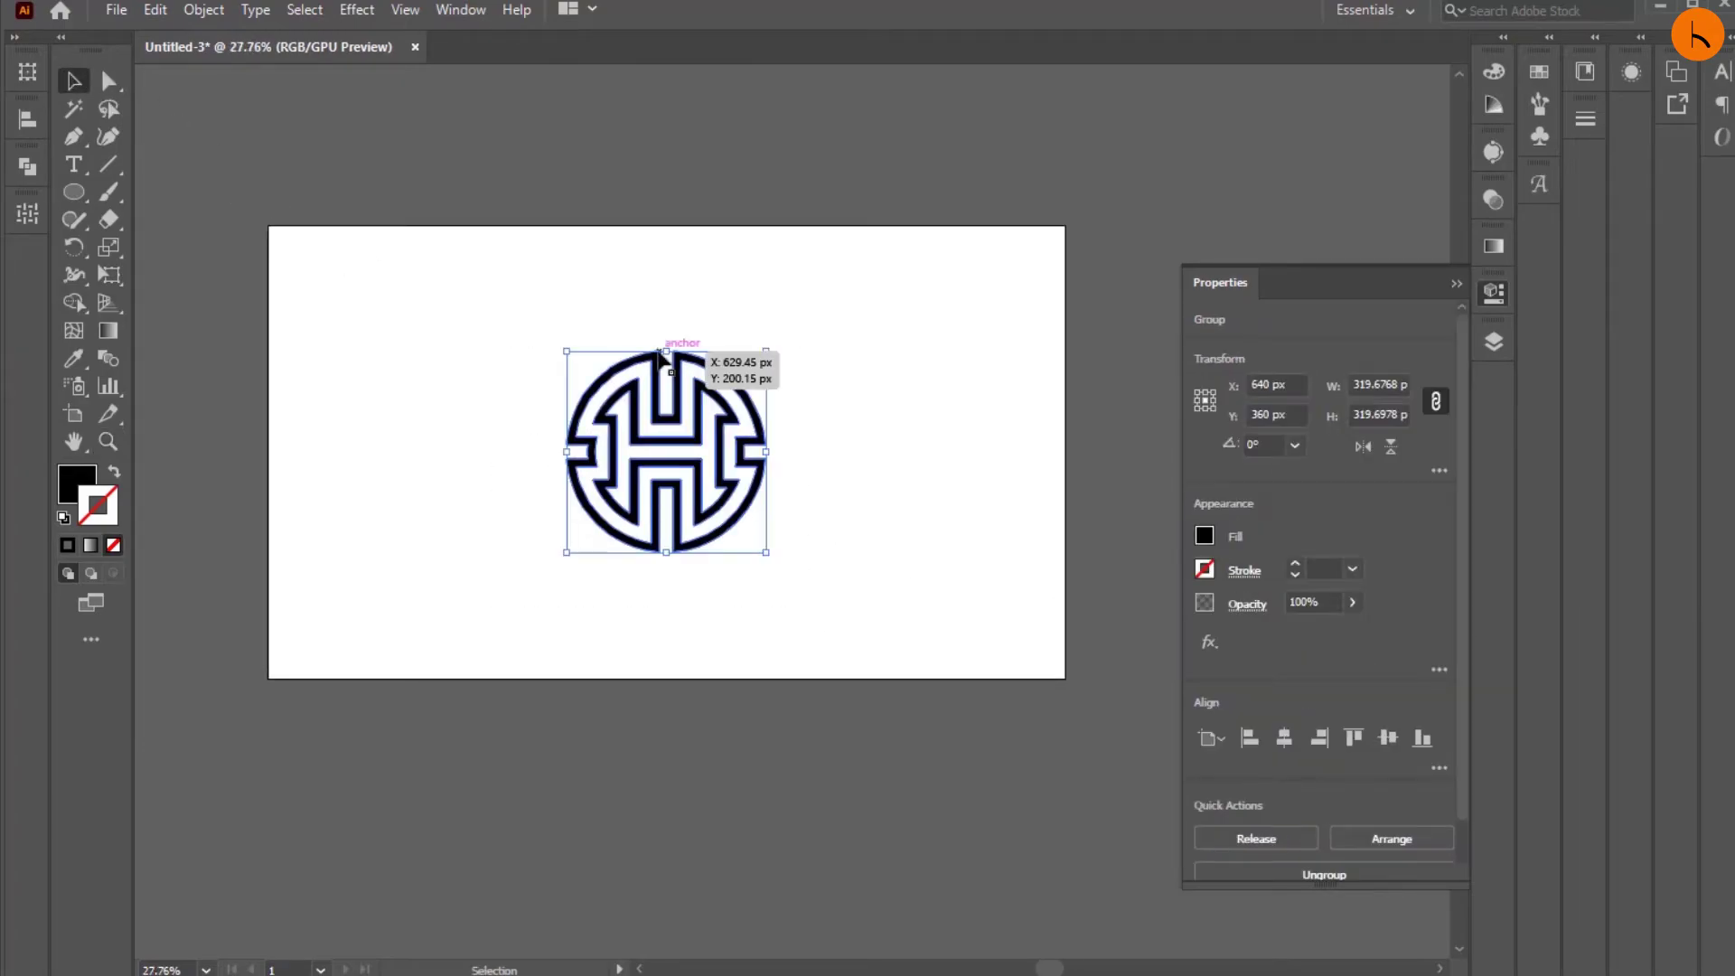
left_click_drag(666, 351, 666, 251)
left_click_drag(666, 554, 669, 599)
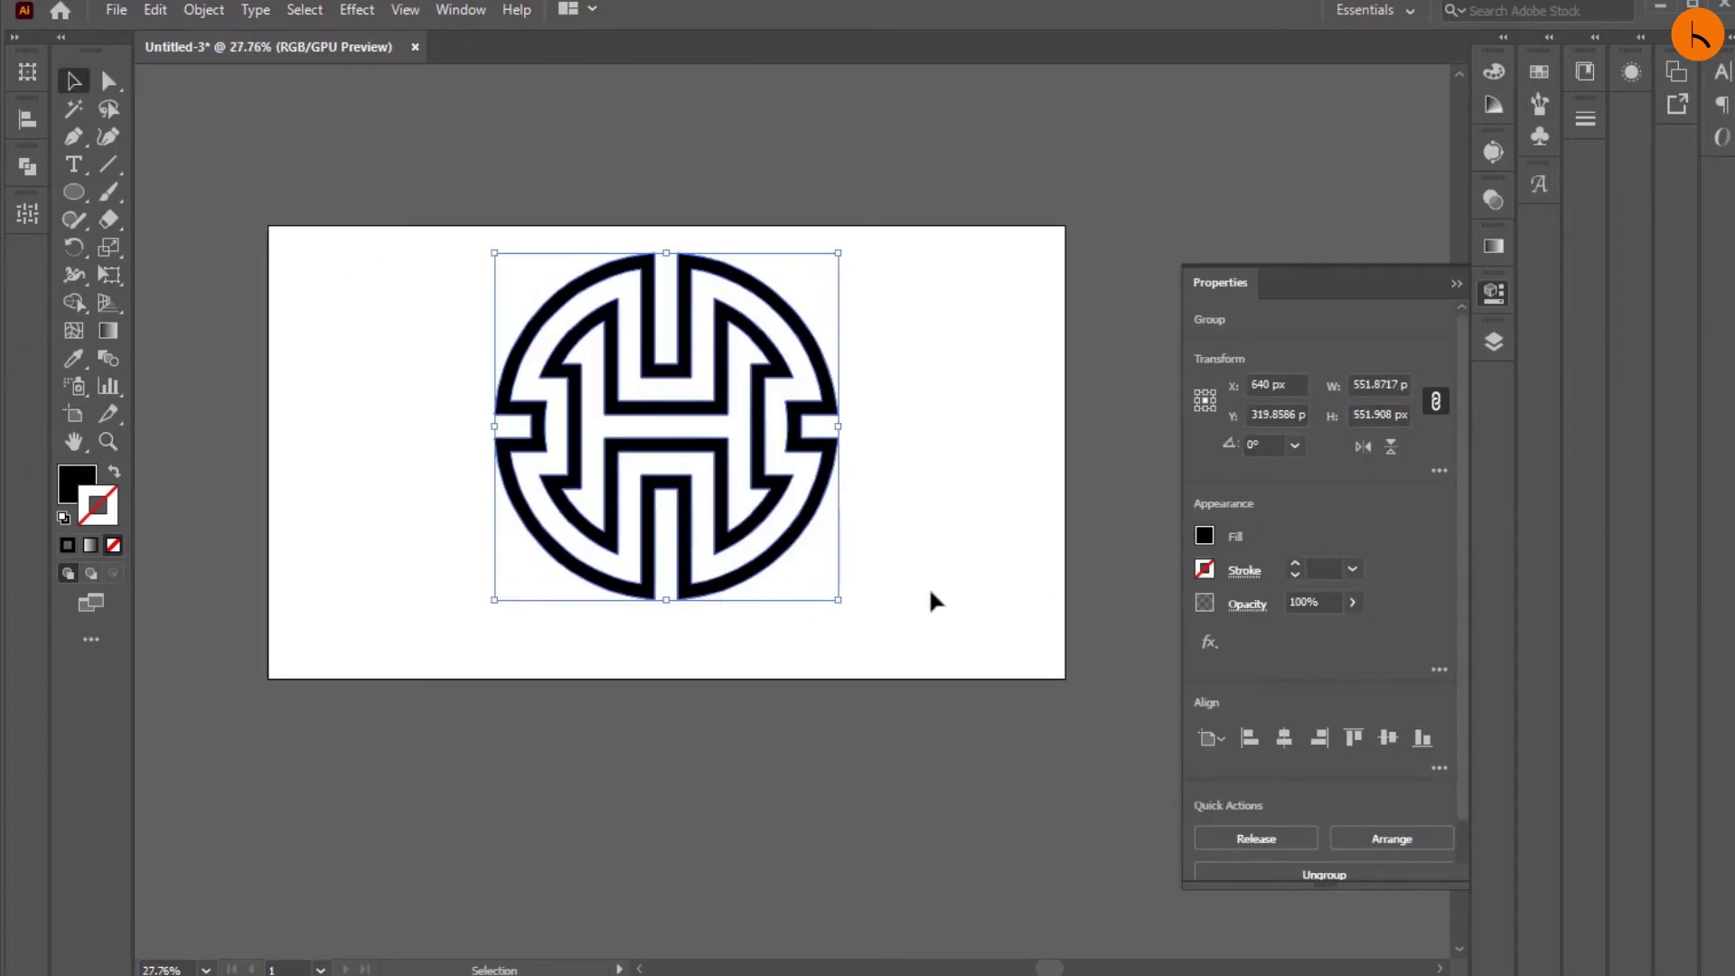
left_click(1388, 738)
Draw a 1280×720 px rectangle exactly covering the artboard, redrawing after a misplaced first attempt.
left_click(1087, 718)
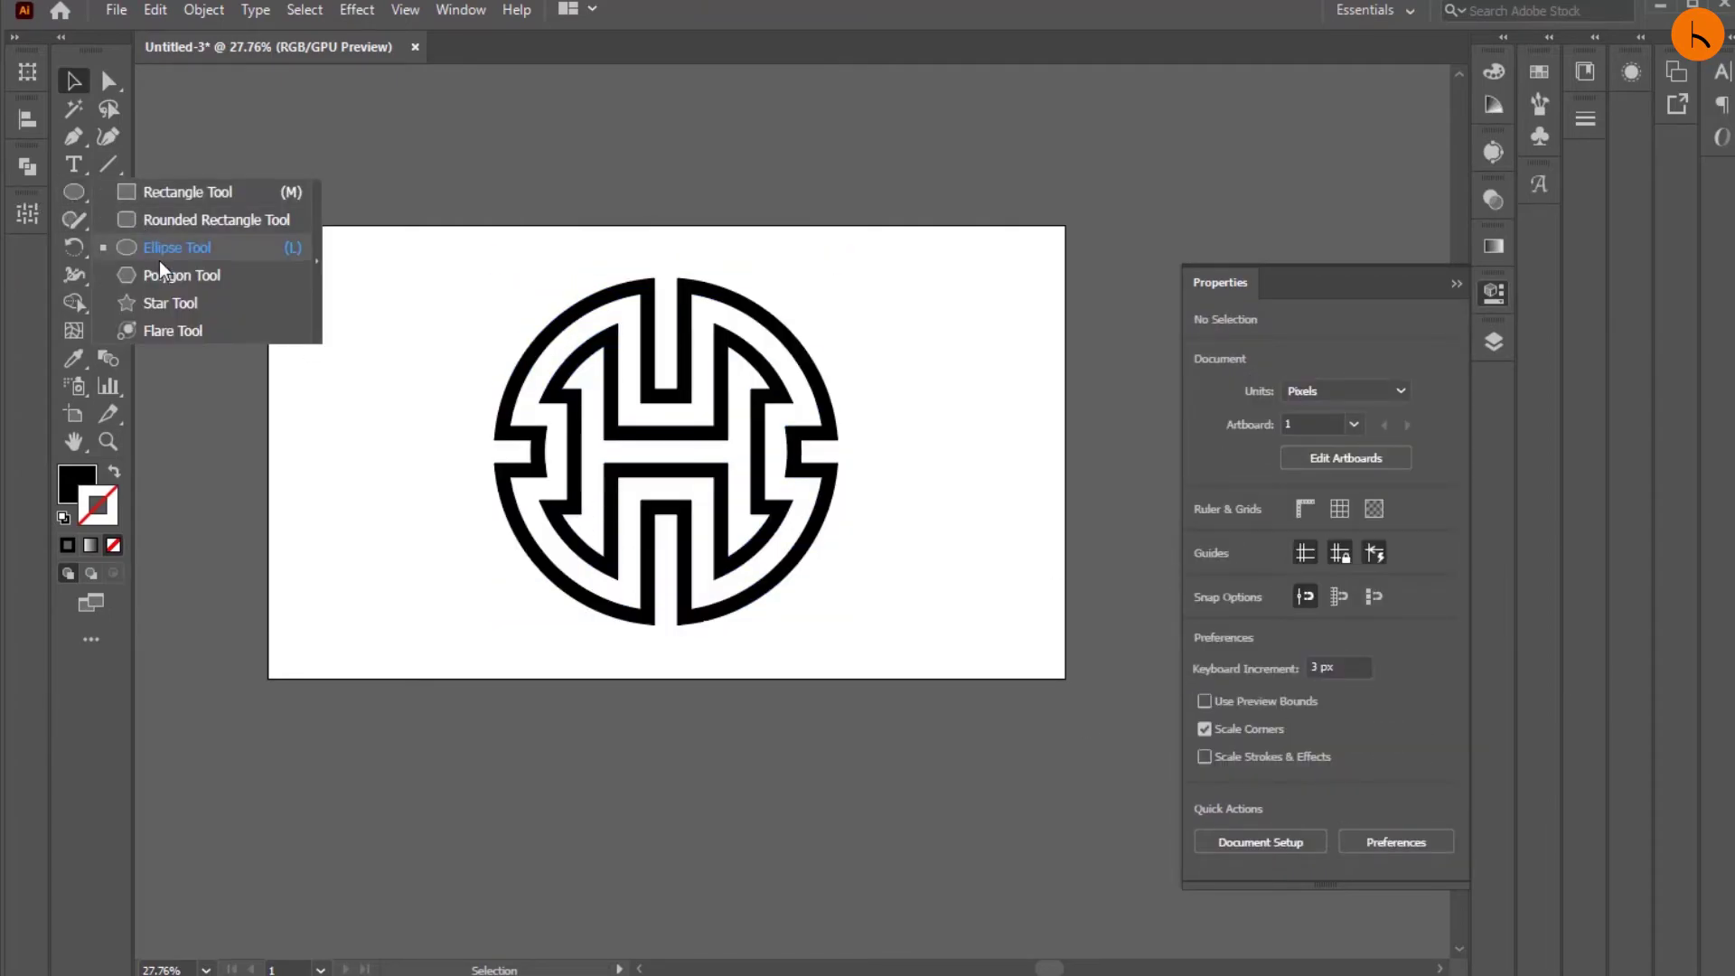
left_click_drag(72, 201, 145, 192)
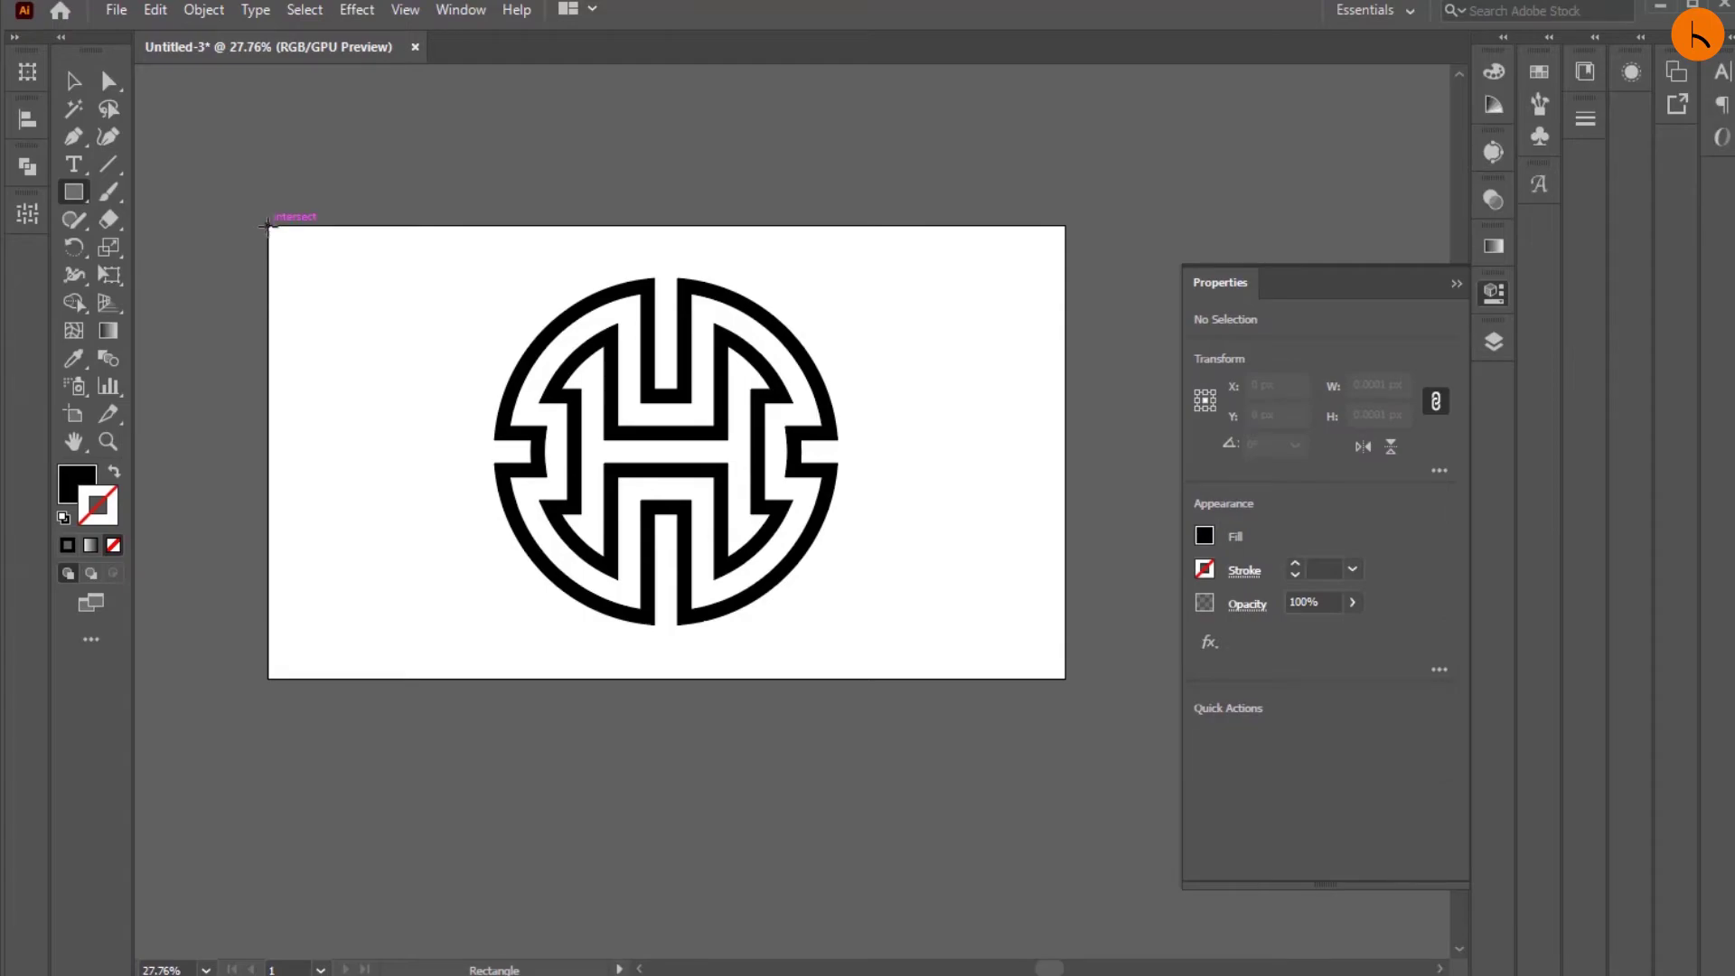
left_click_drag(267, 224, 1085, 664)
key("ctrl+z")
left_click_drag(266, 226, 1063, 678)
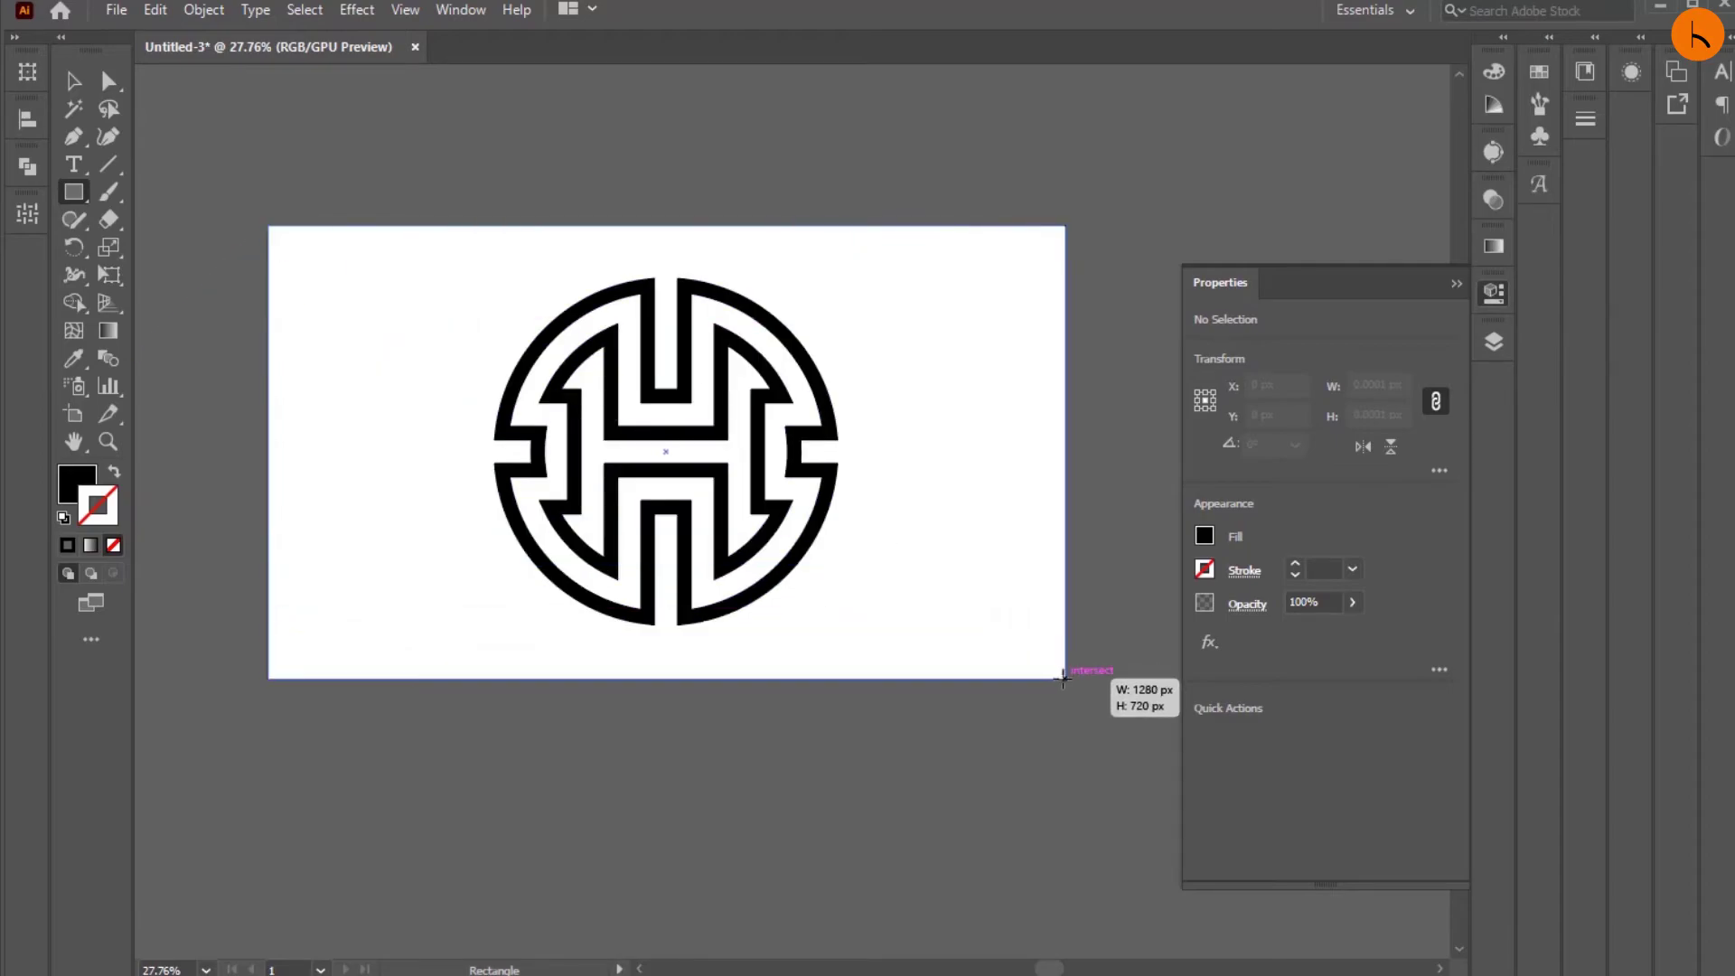
key("v")
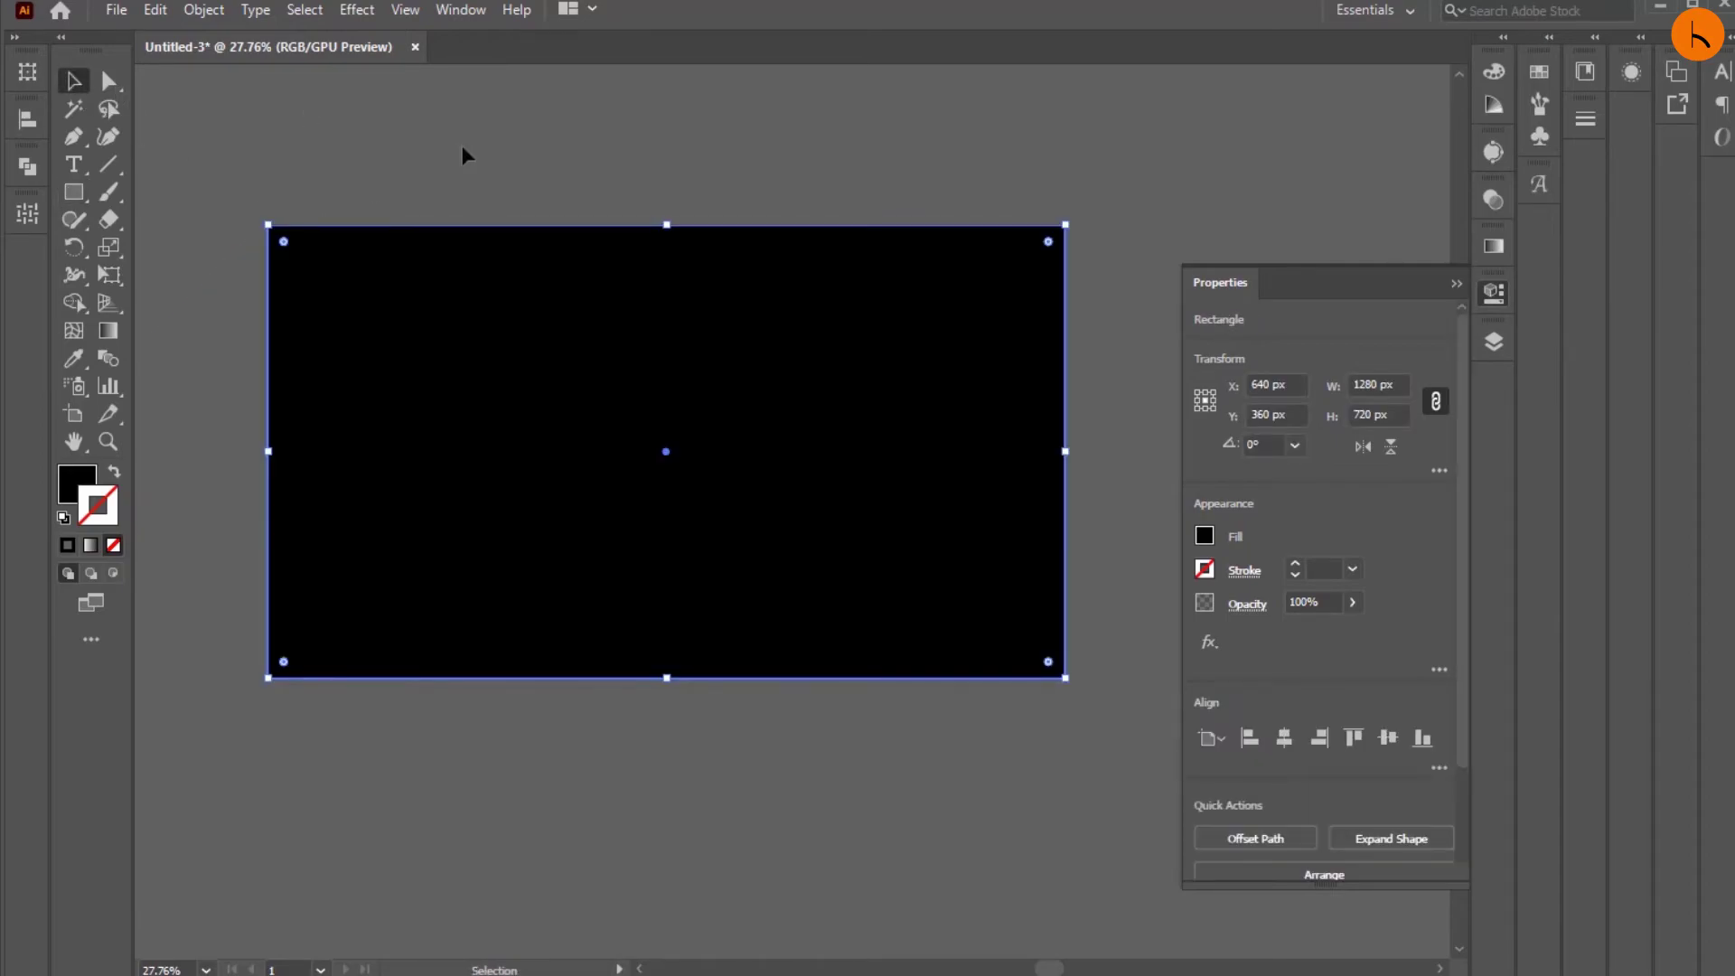
key("ctrl+v")
Fill the H monogram white (ffffff) using the Color Picker.
double_click(76, 483)
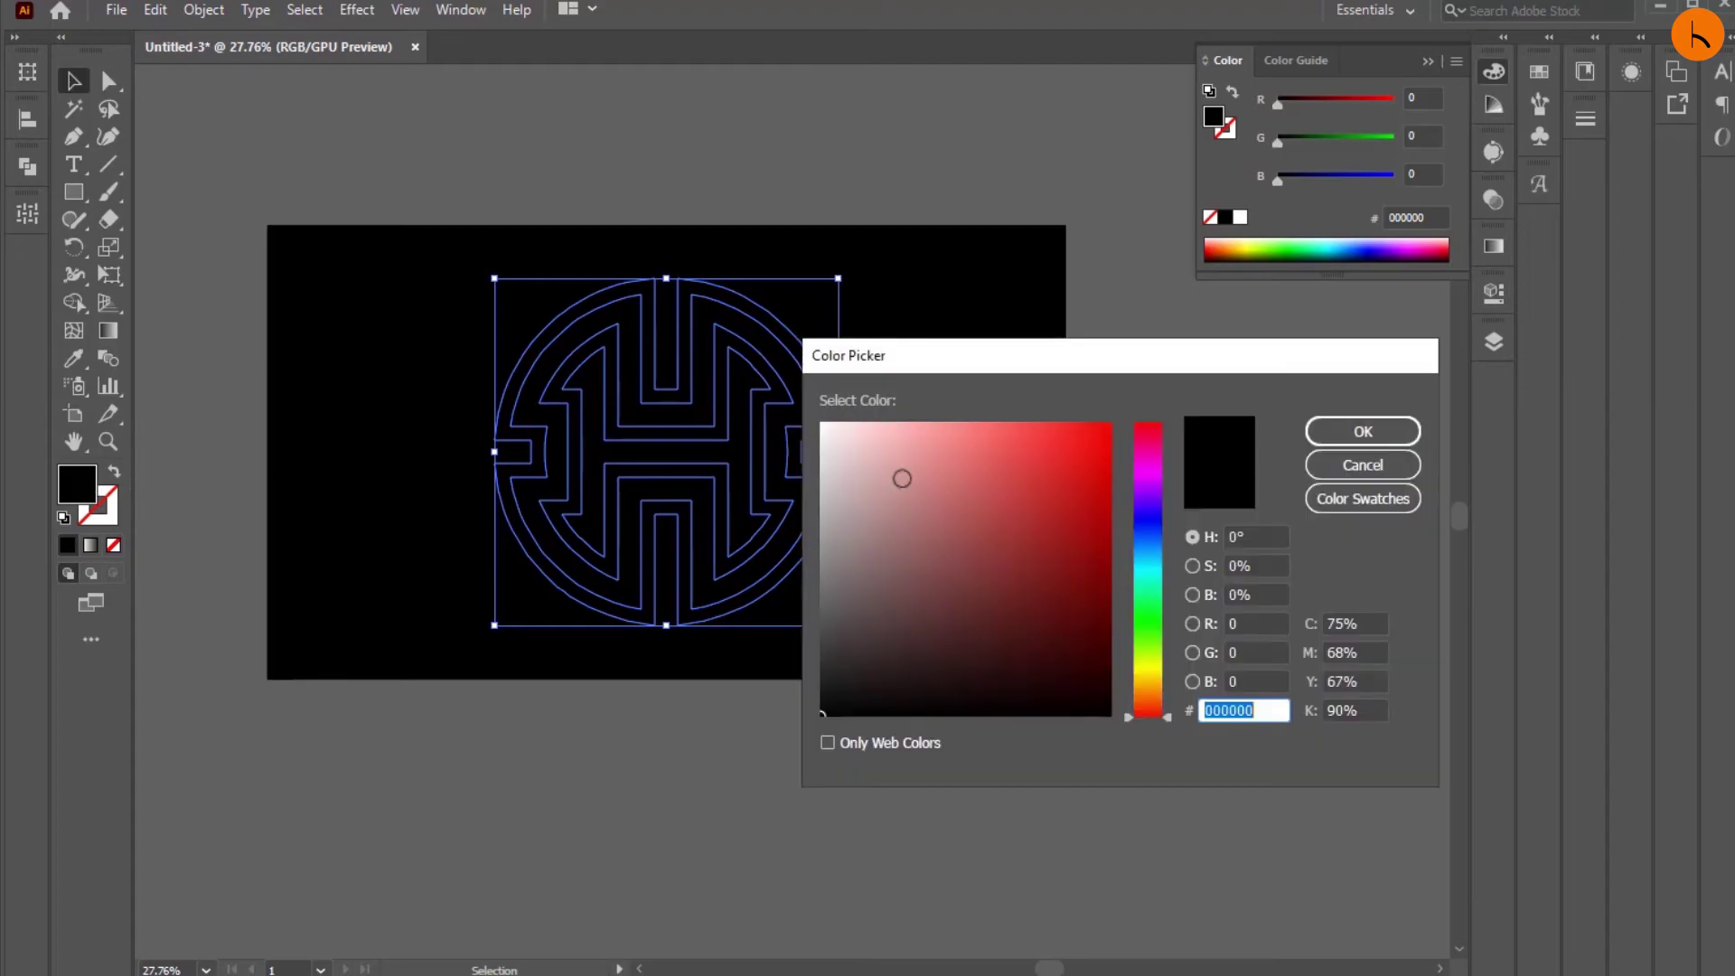
type("ffffff")
left_click(1401, 432)
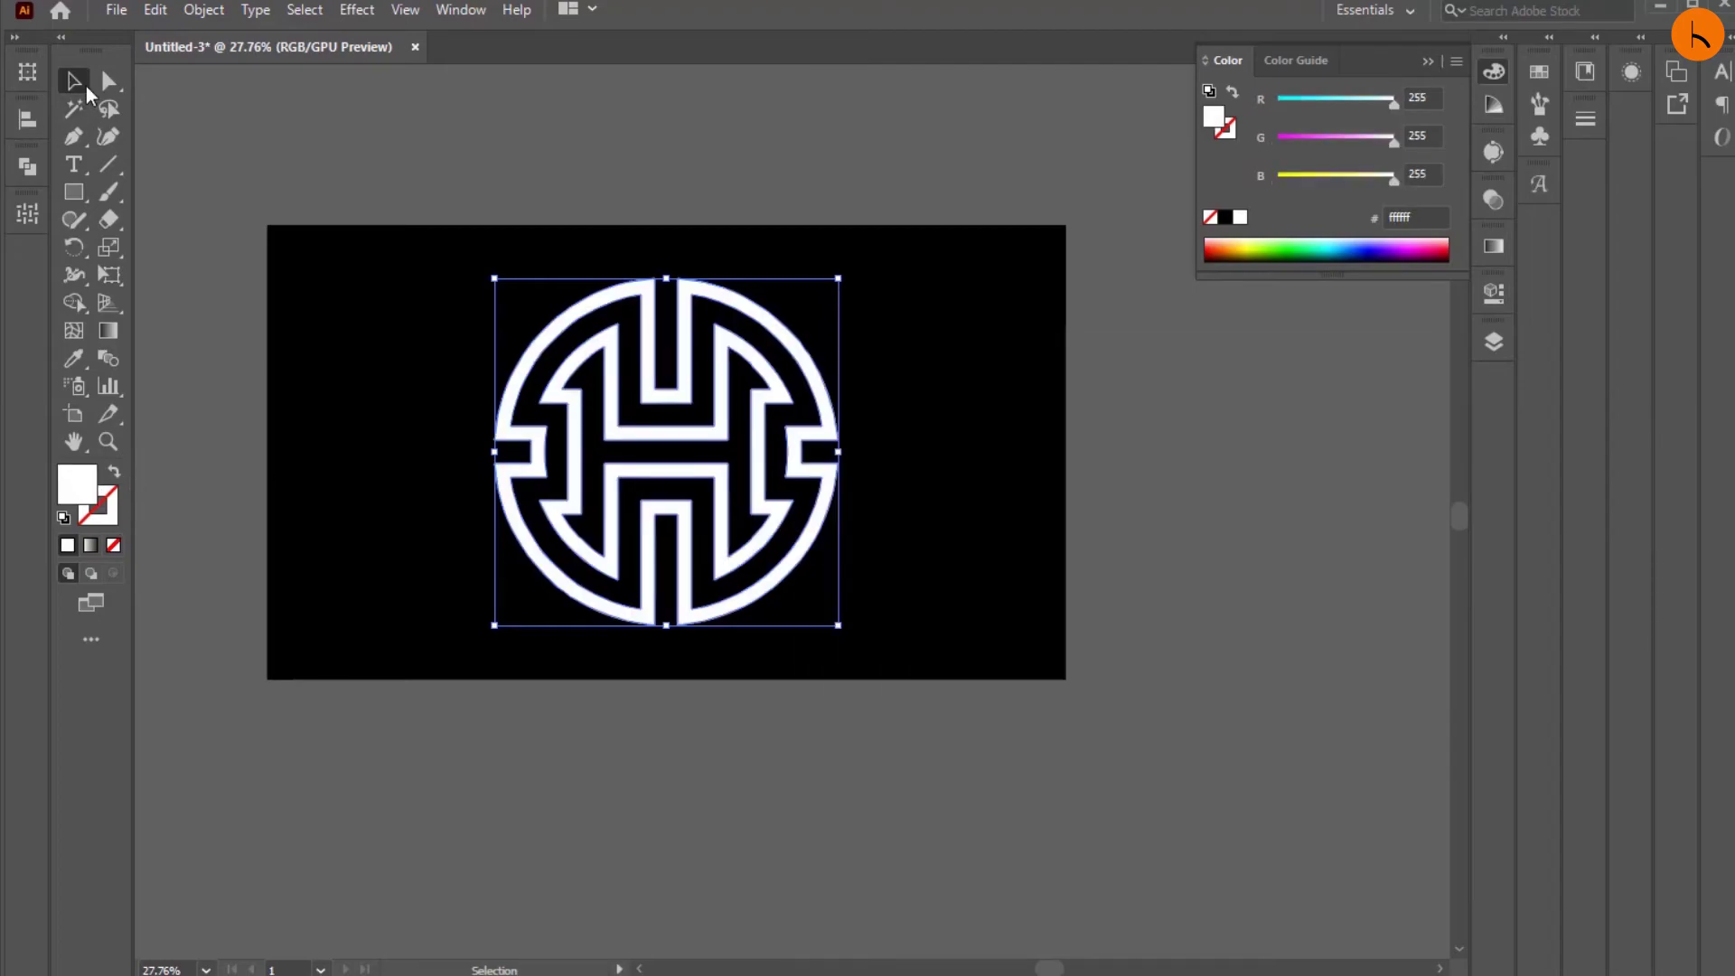
left_click(366, 137)
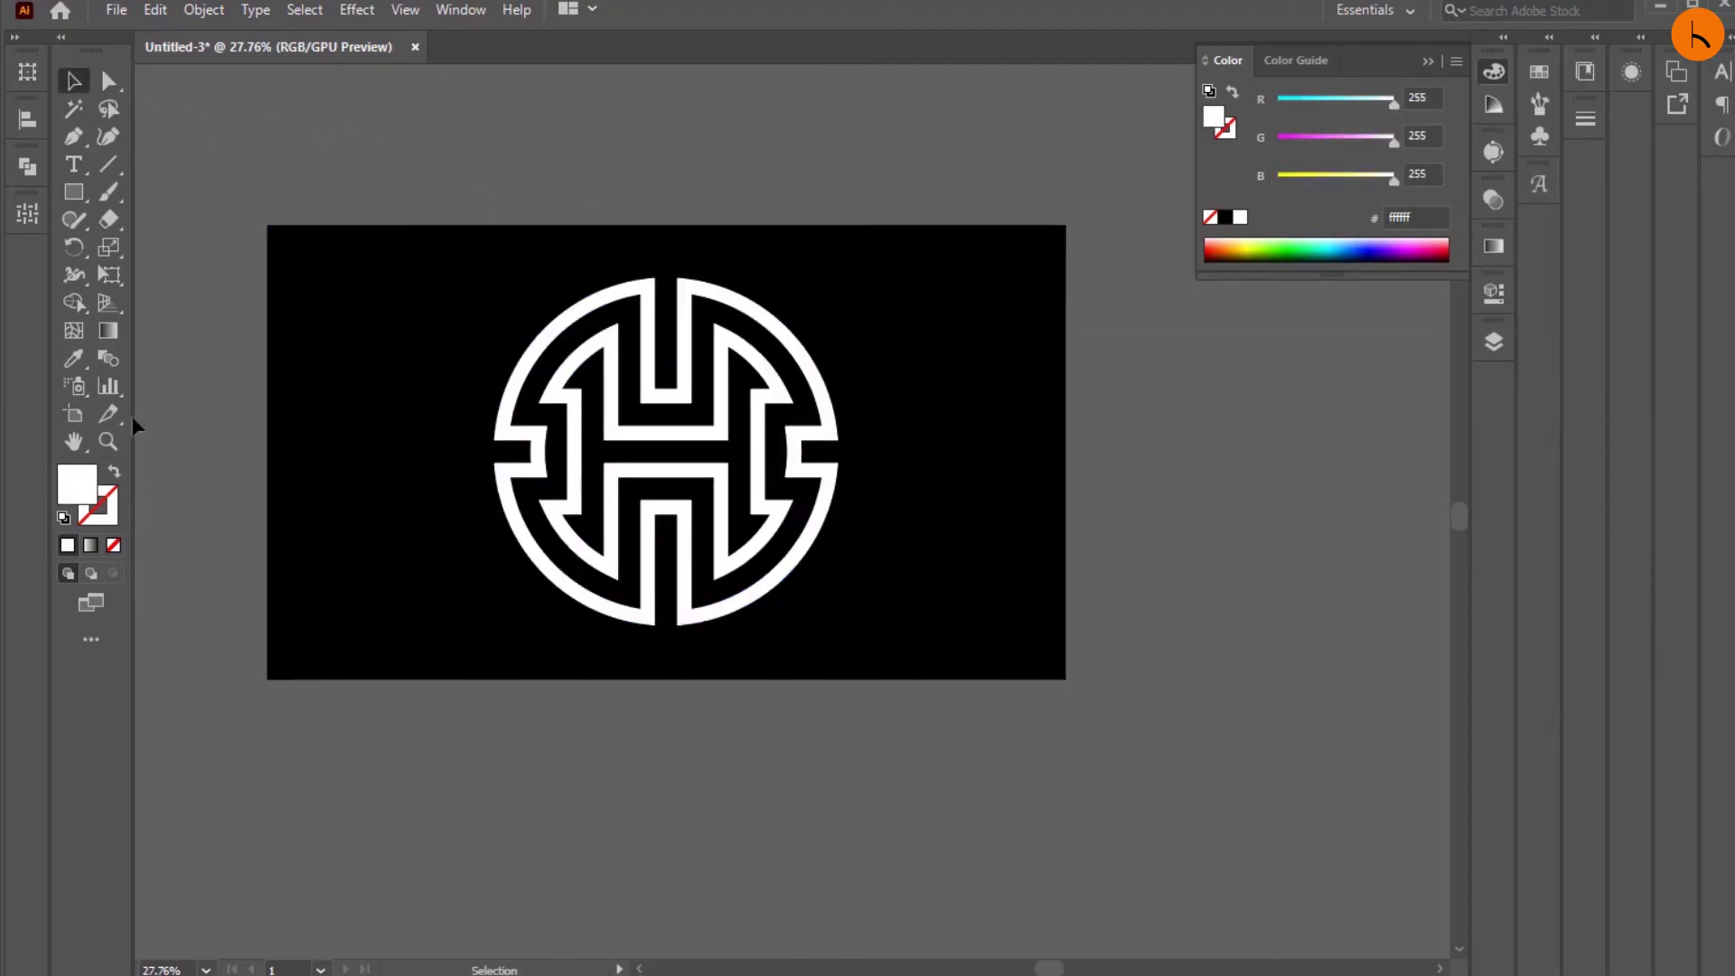
Zoom in around the logo and check the background and monogram selections.
left_click(107, 441)
left_click_drag(687, 479, 690, 515)
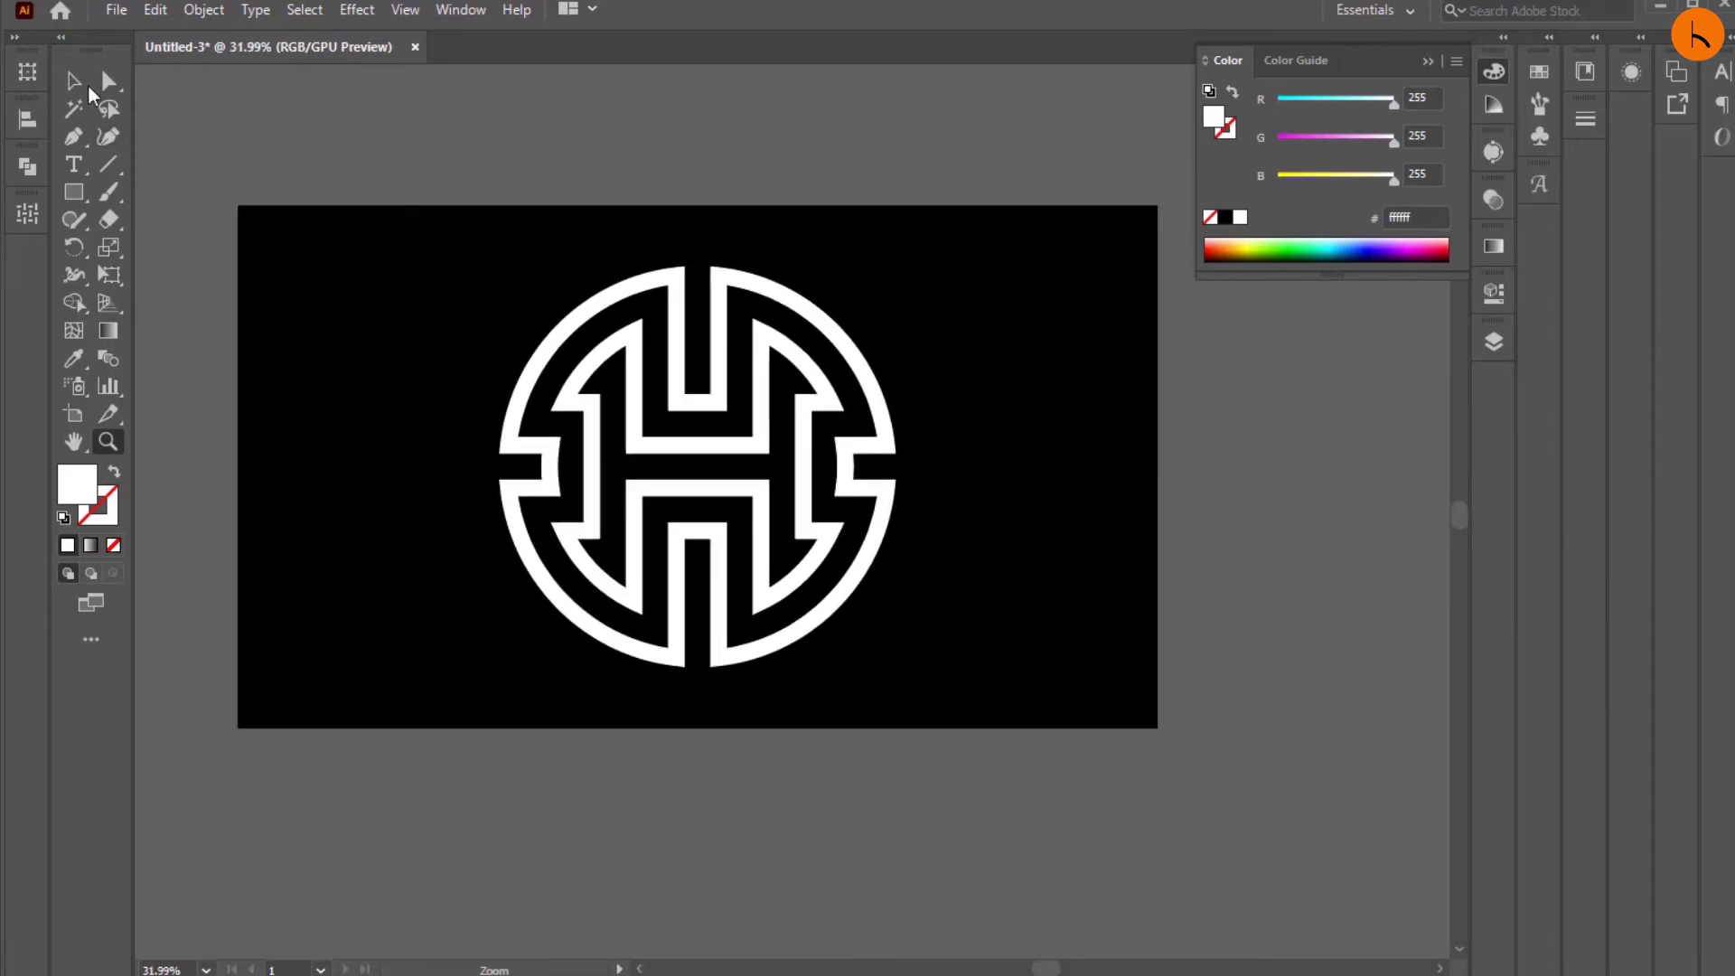
left_click(88, 87)
left_click(411, 217)
left_click(533, 402)
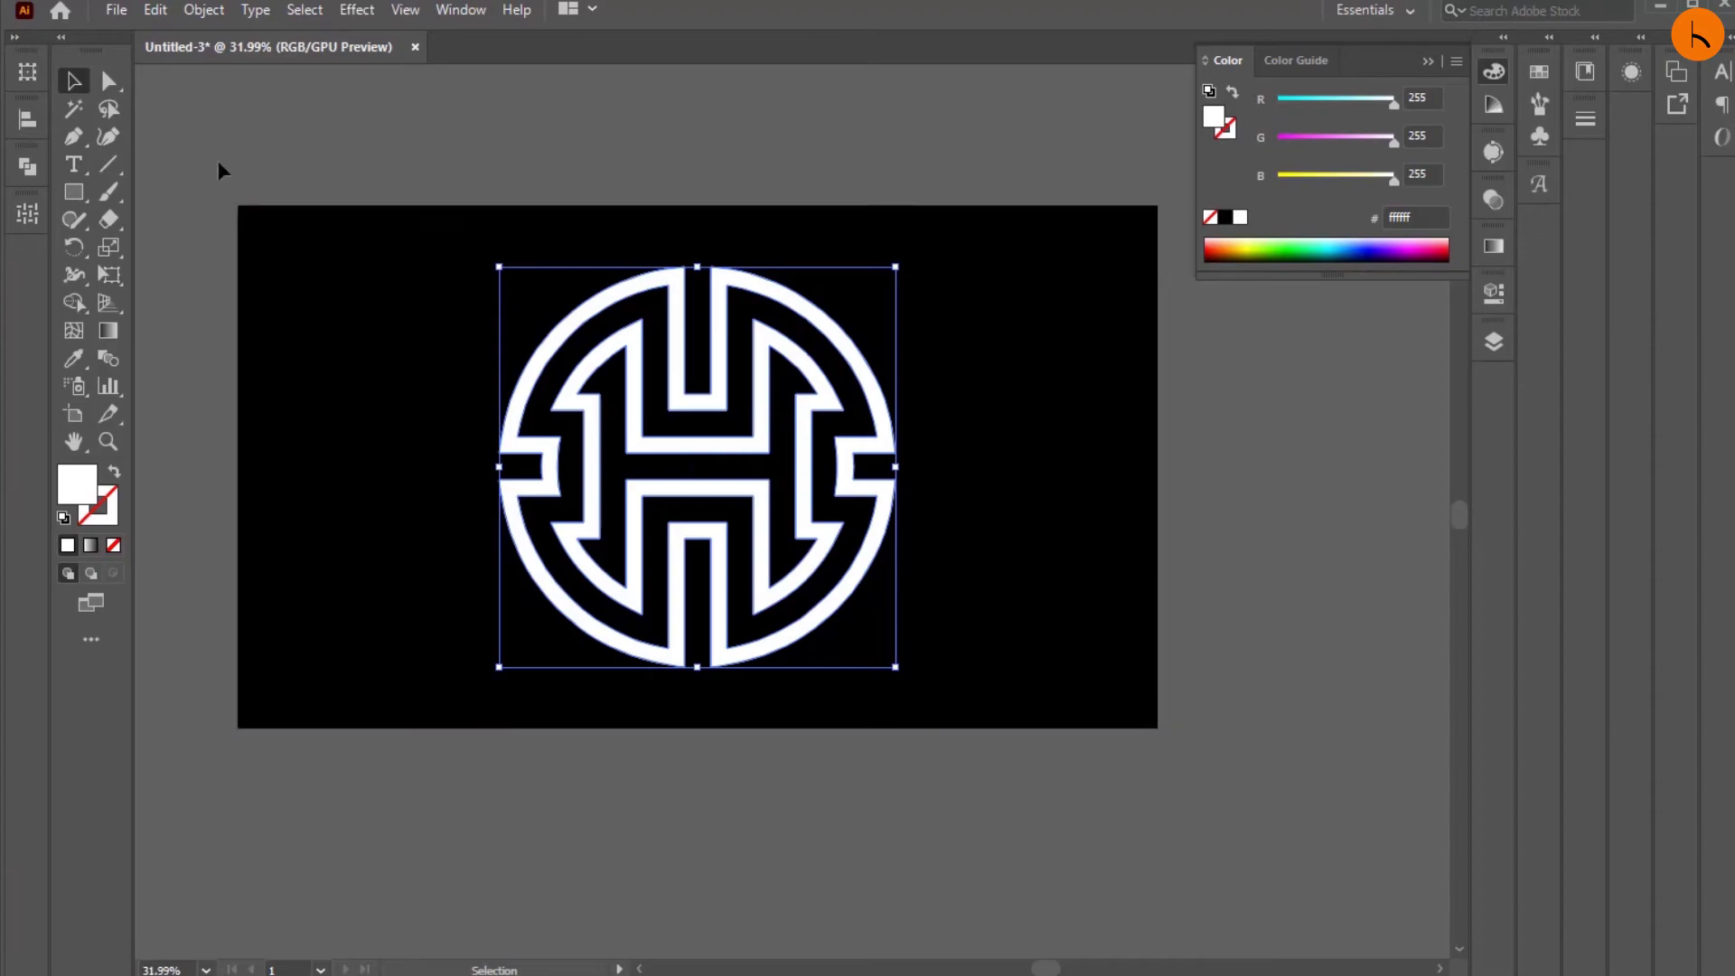
left_click(839, 176)
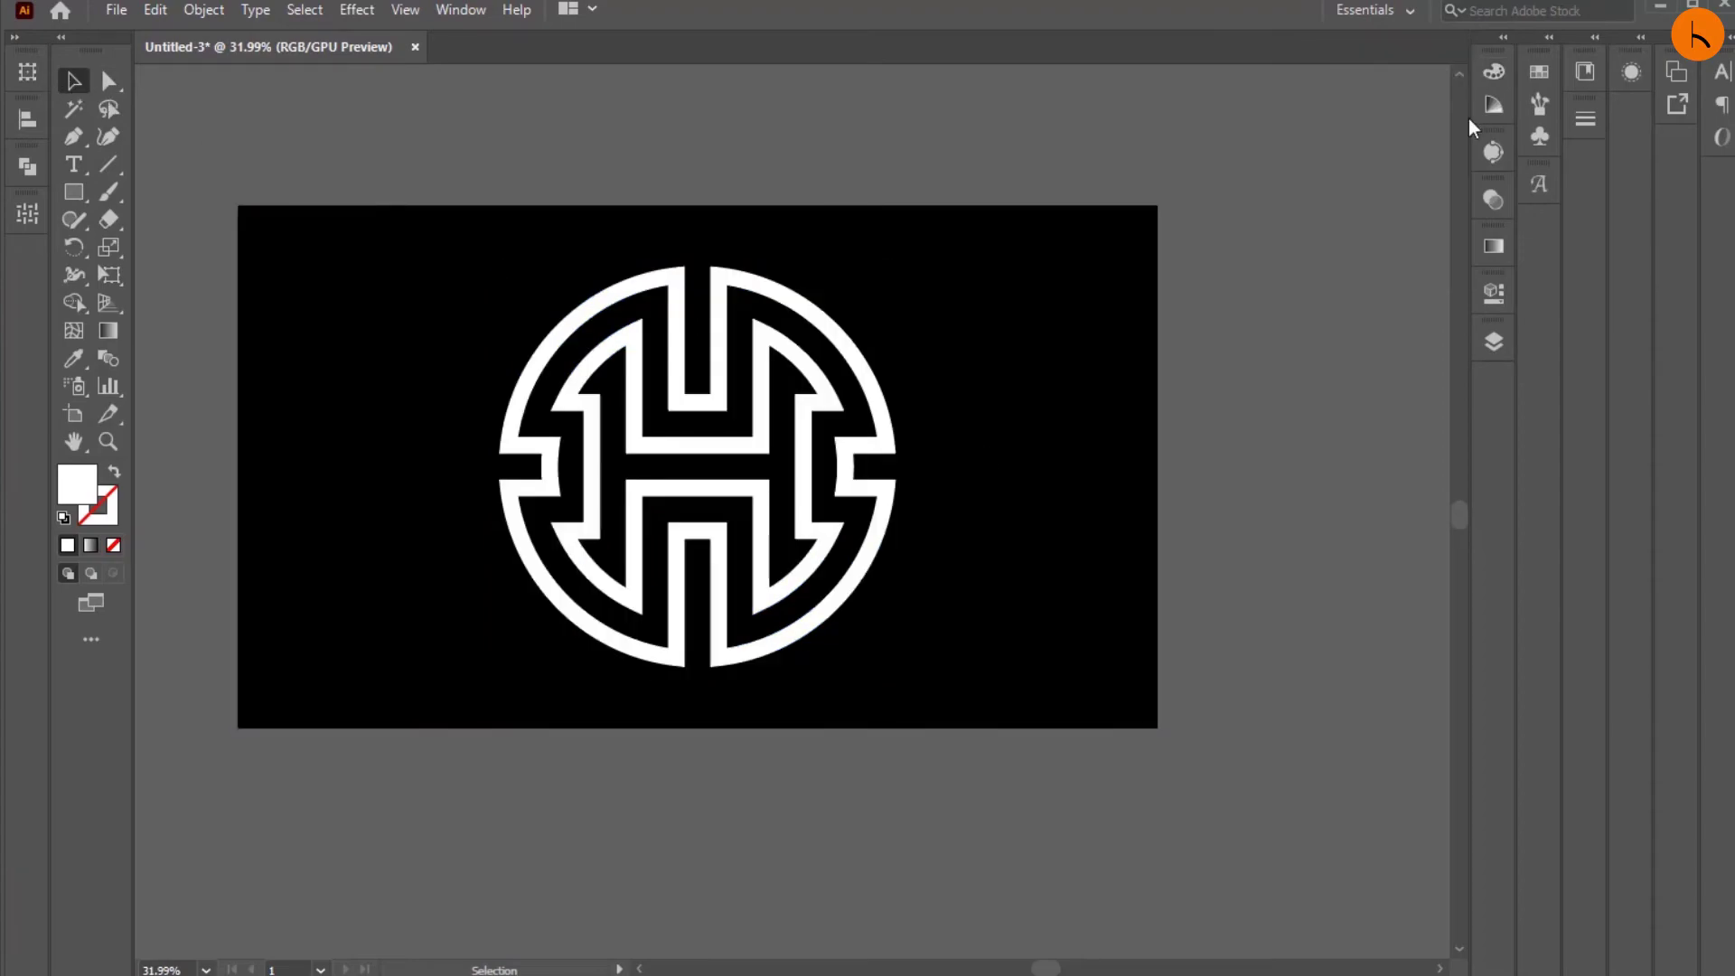
Lock the background rectangle layer and scale the H monogram down from its bottom edge.
left_click(1493, 336)
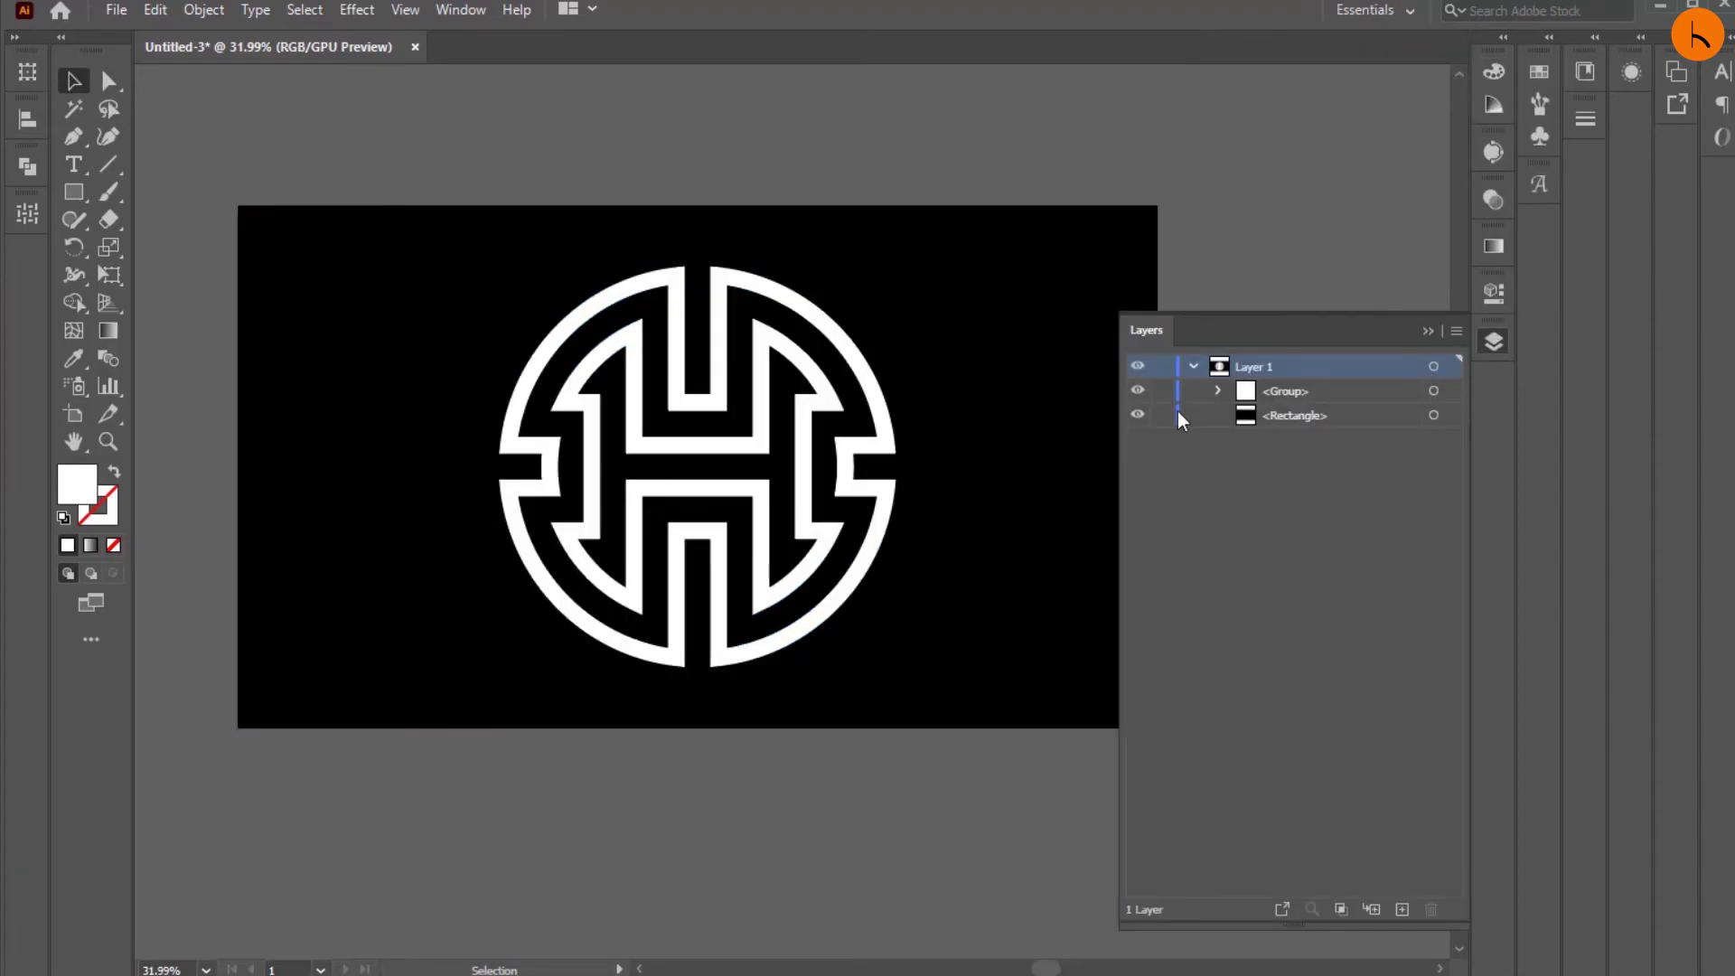
left_click(696, 468)
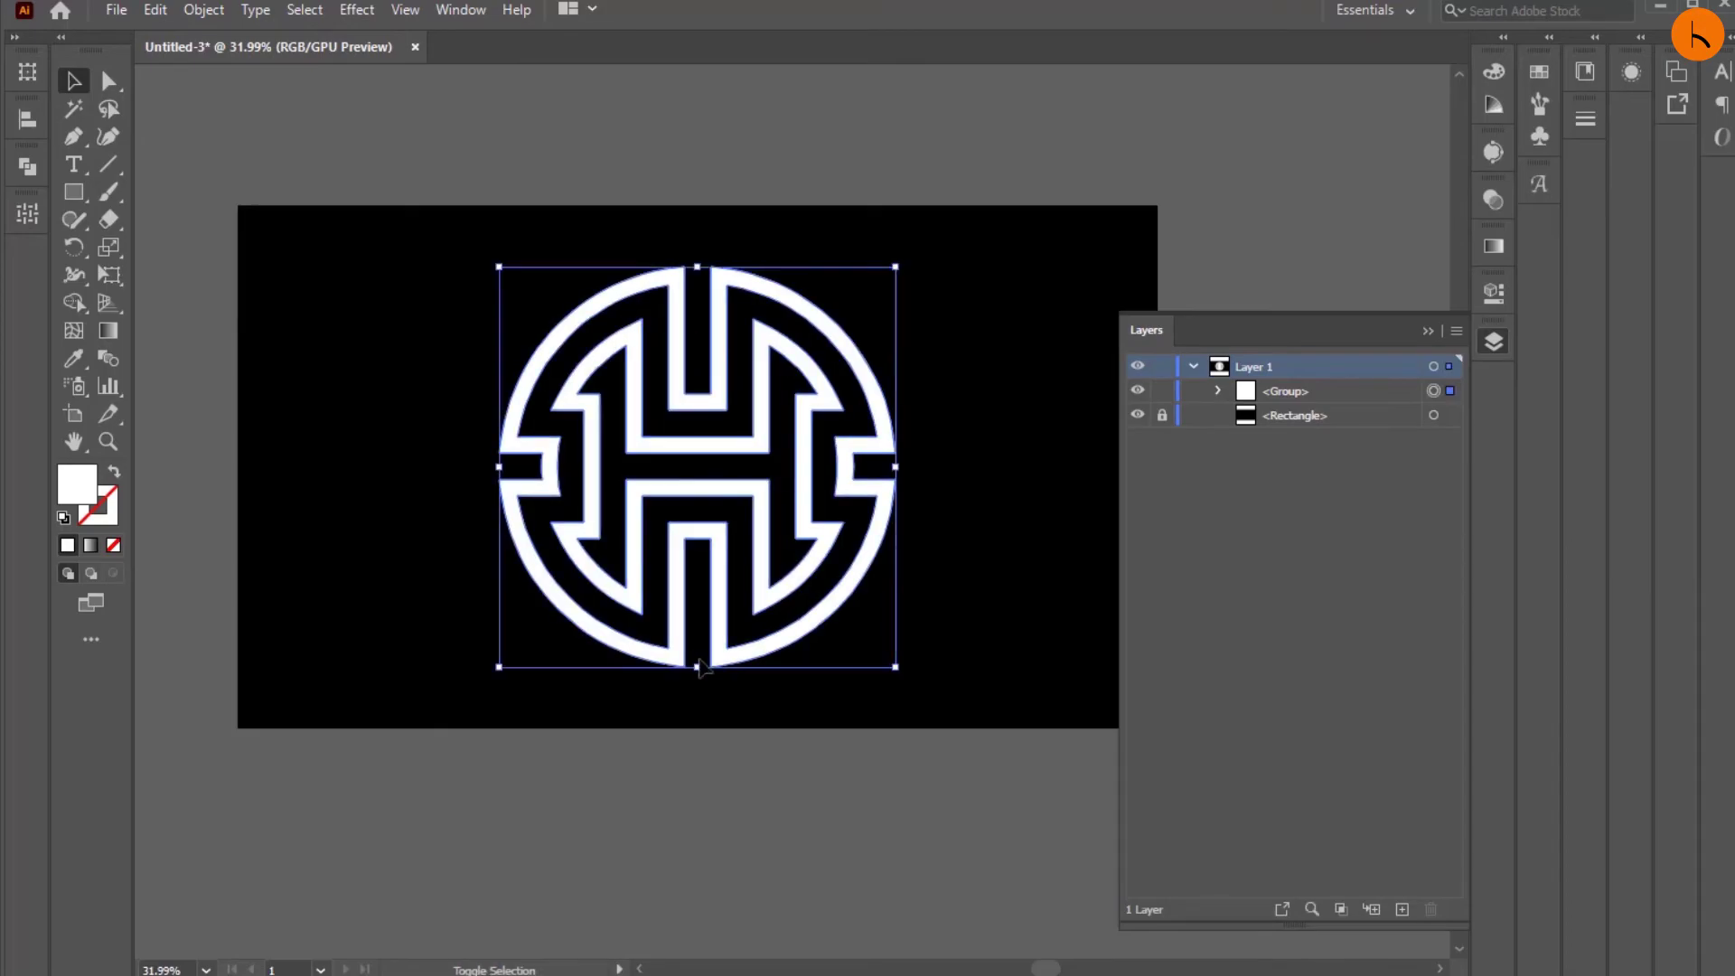
left_click(716, 677)
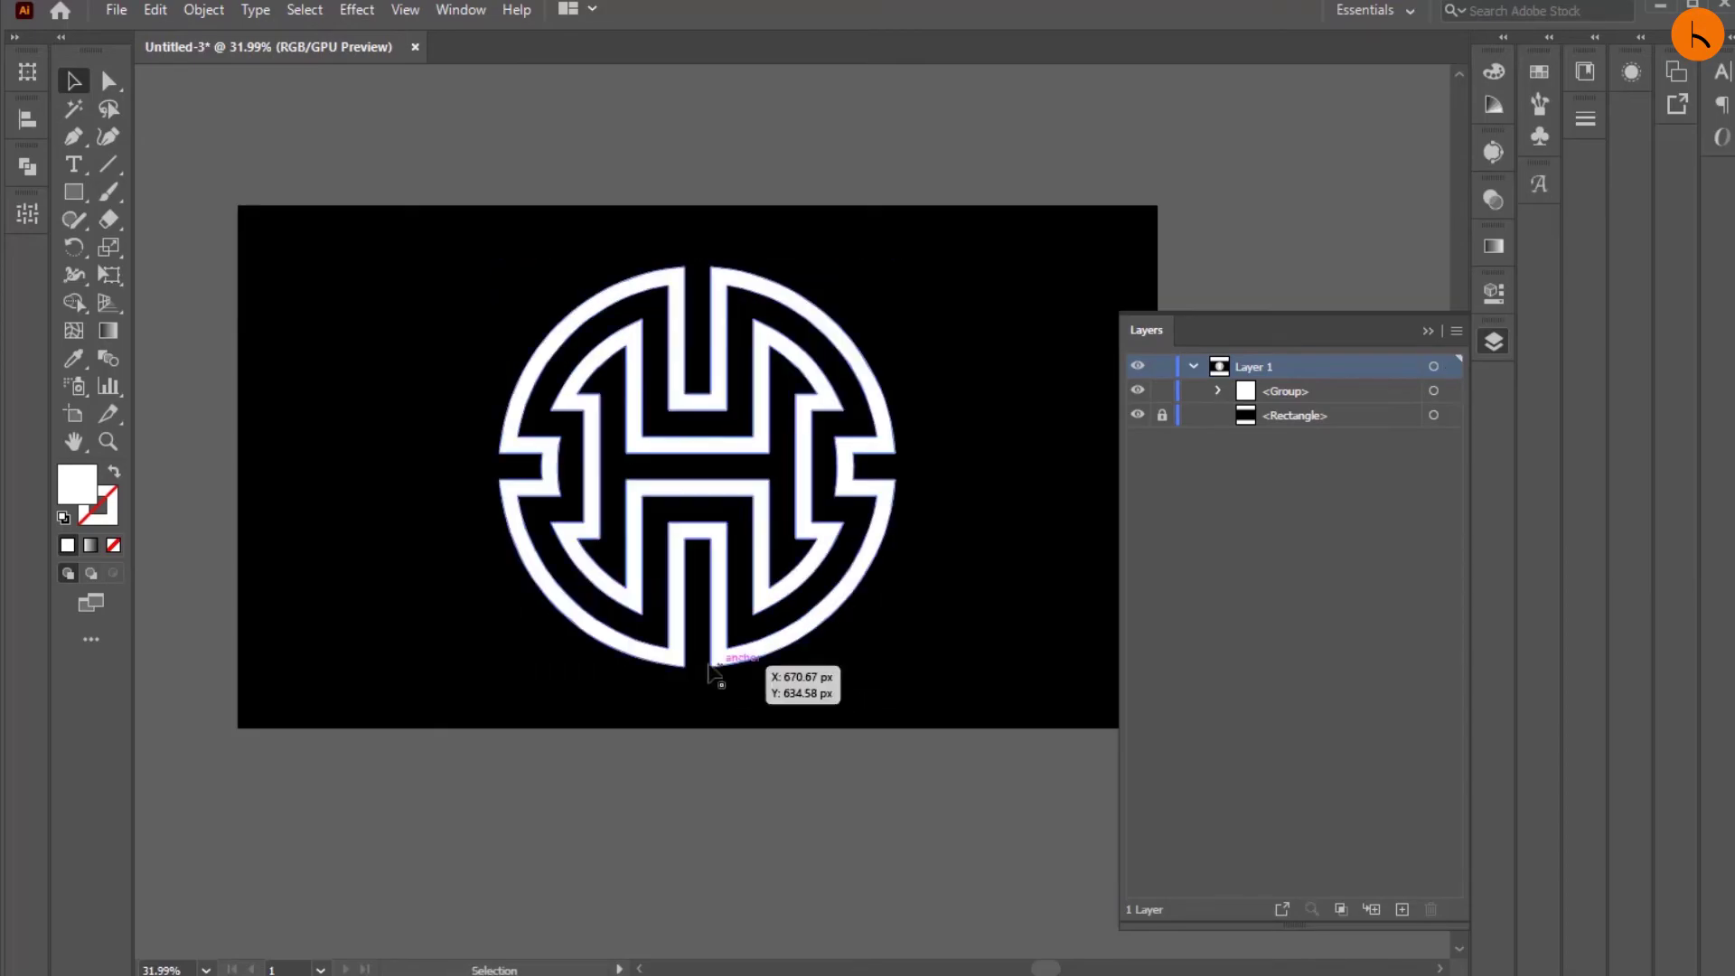
left_click(716, 655)
left_click_drag(699, 666, 698, 550)
key("ctrl+shift+a")
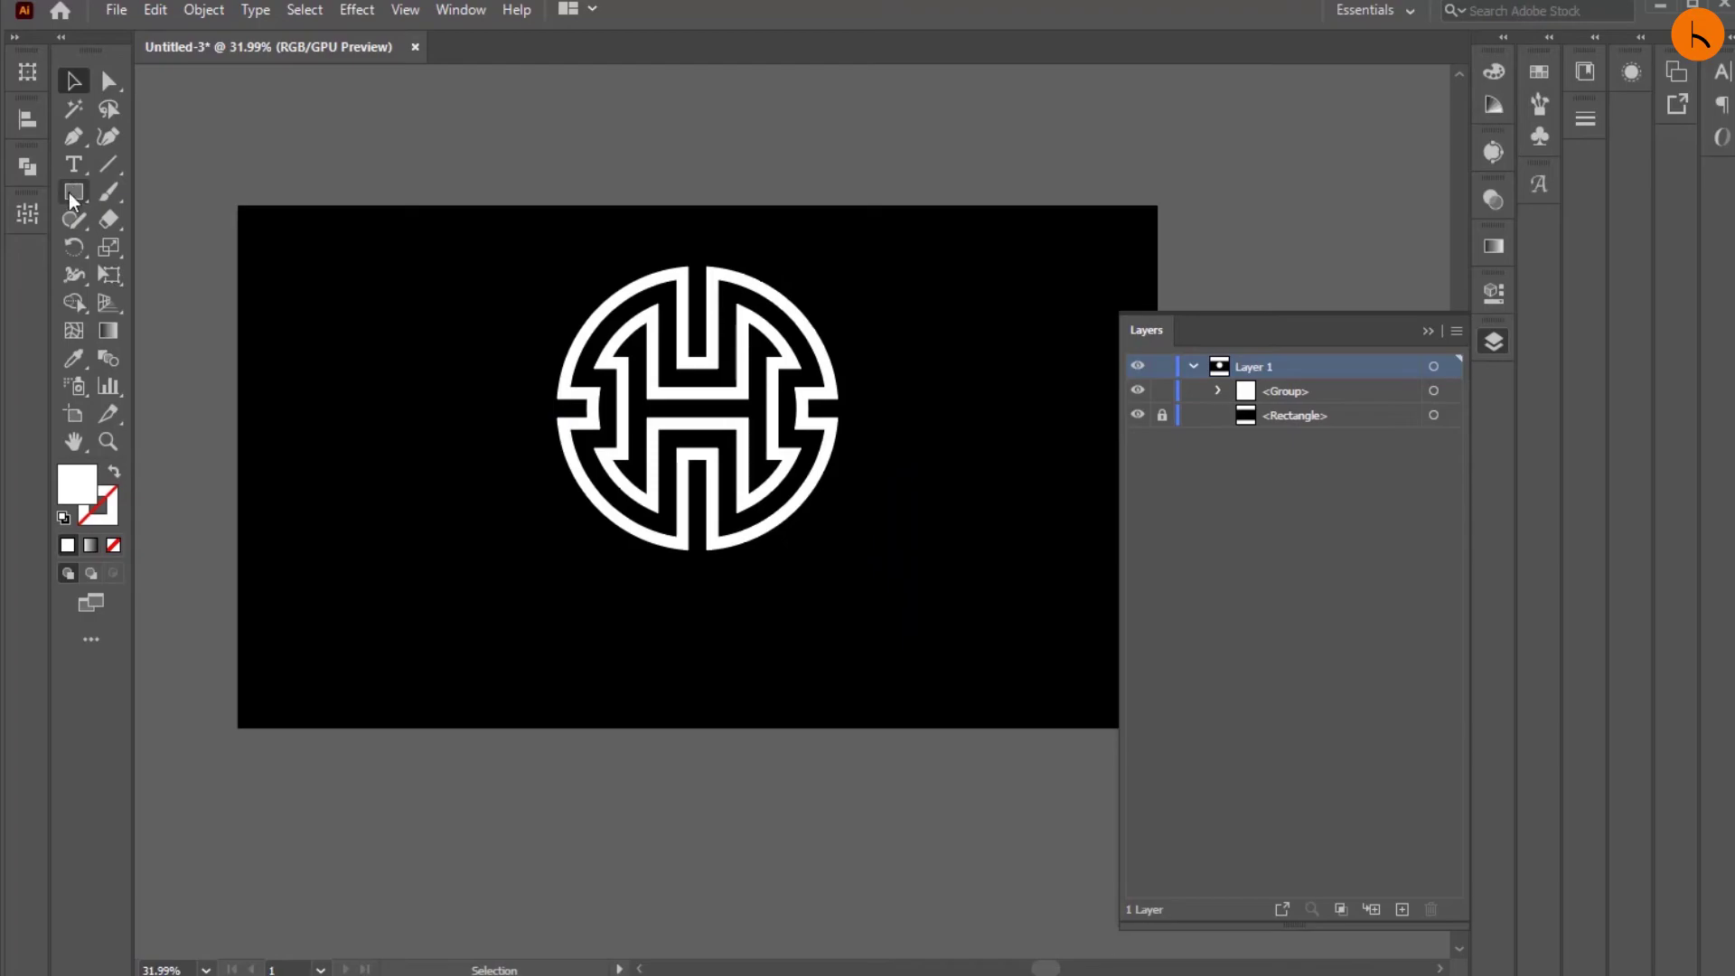
Place enlarged placeholder text below the logo and give it the logo's white fill.
left_click(556, 643)
key("Escape")
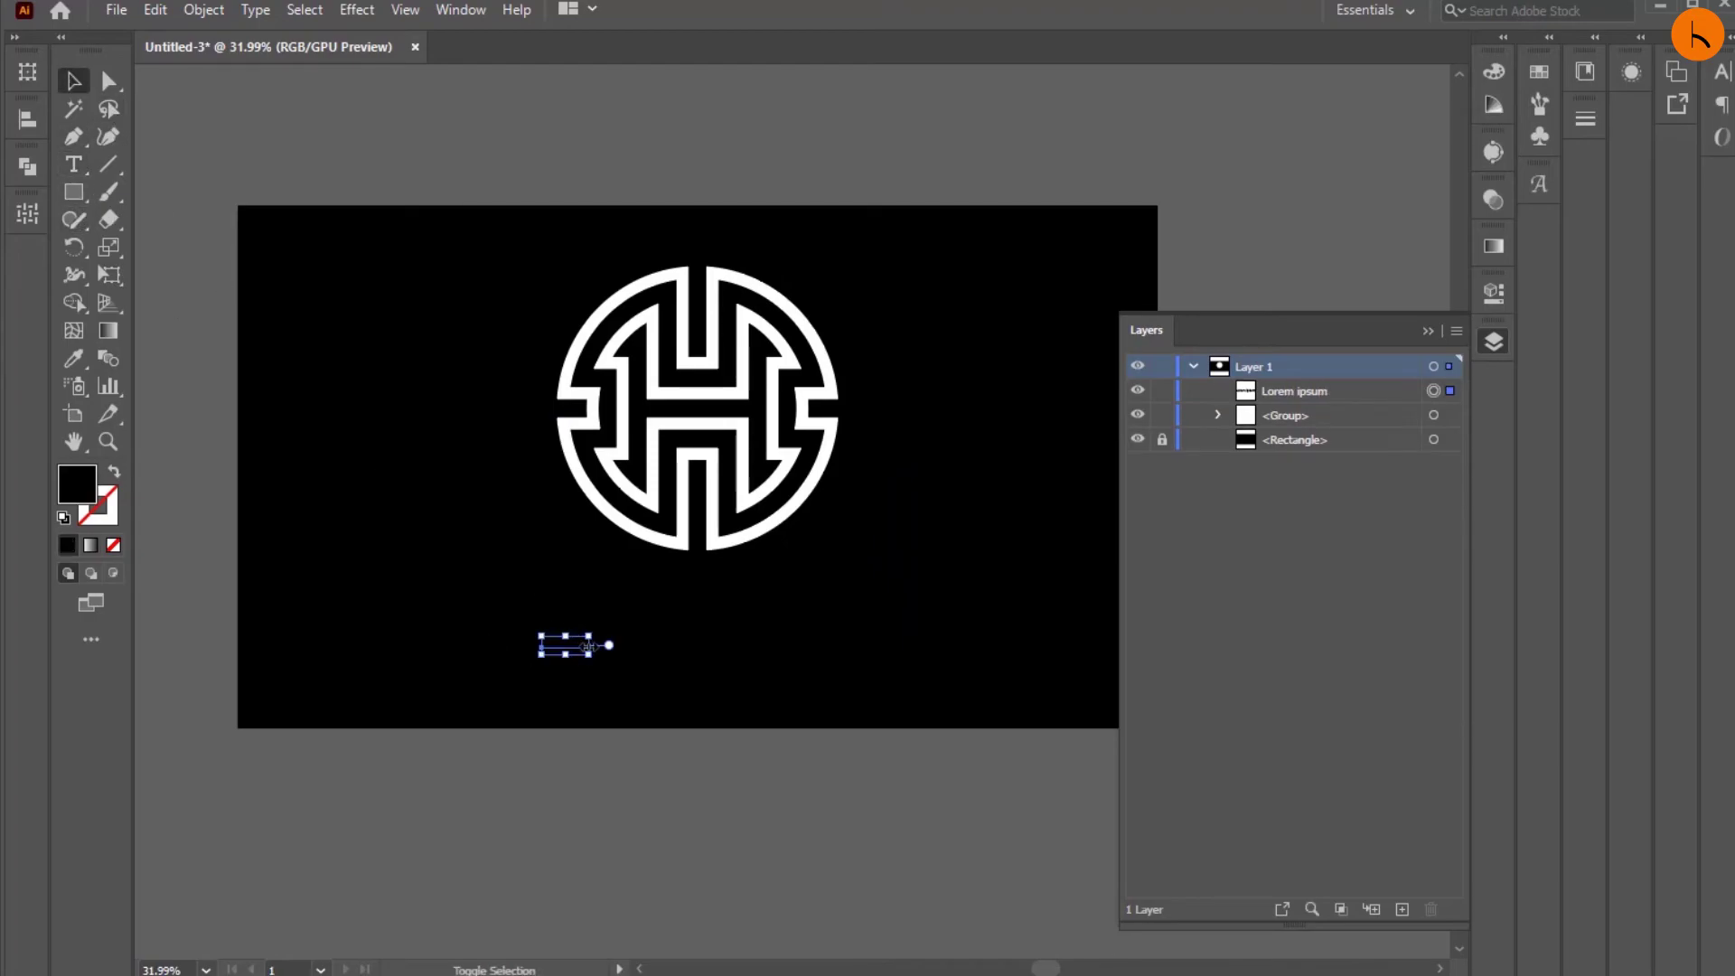
left_click_drag(589, 640, 664, 625)
double_click(662, 623)
key("ctrl+a")
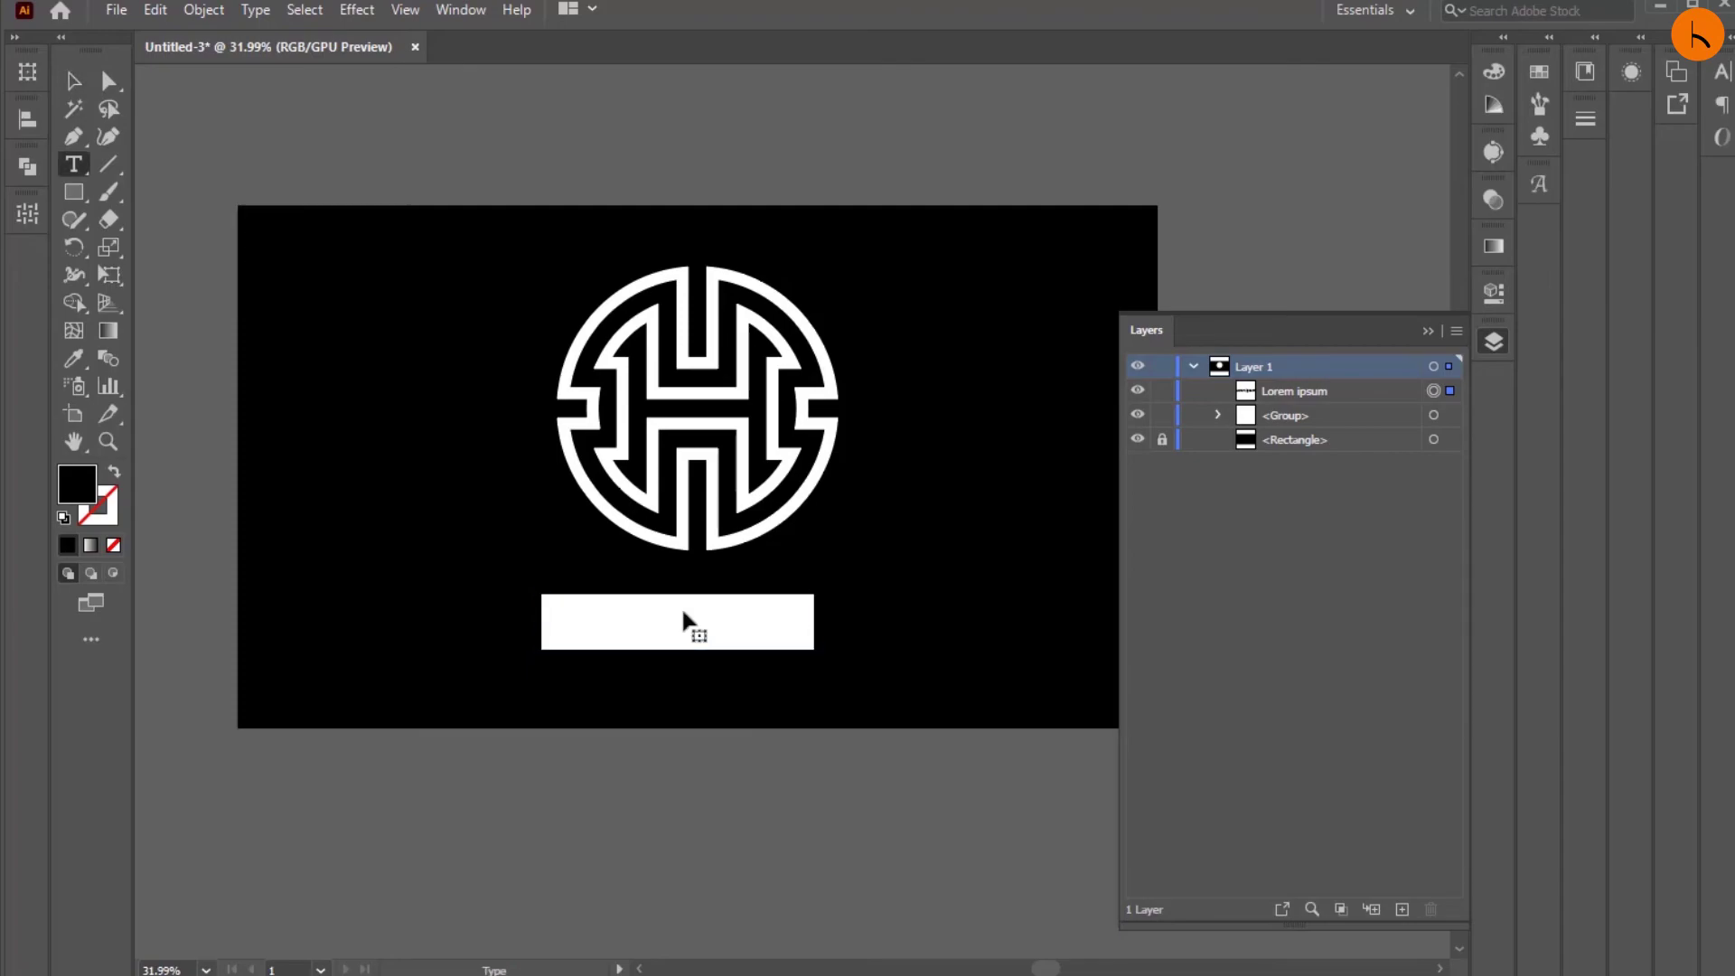
left_click(75, 82)
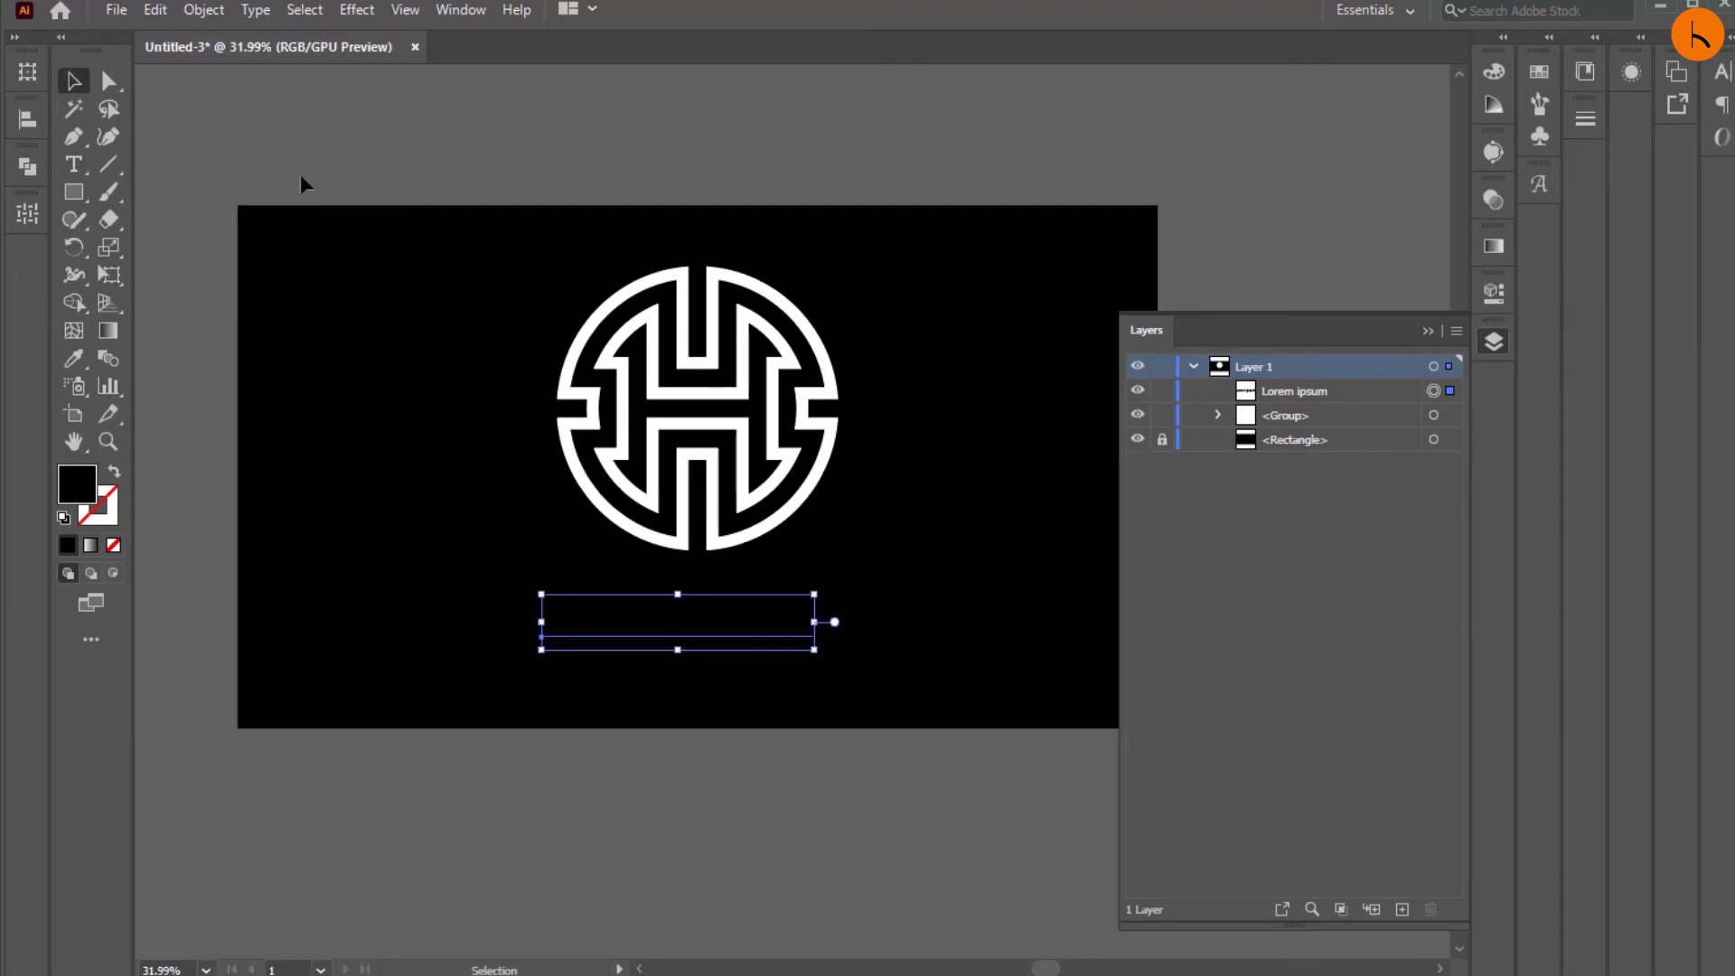
key("i")
left_click(658, 380)
key("v")
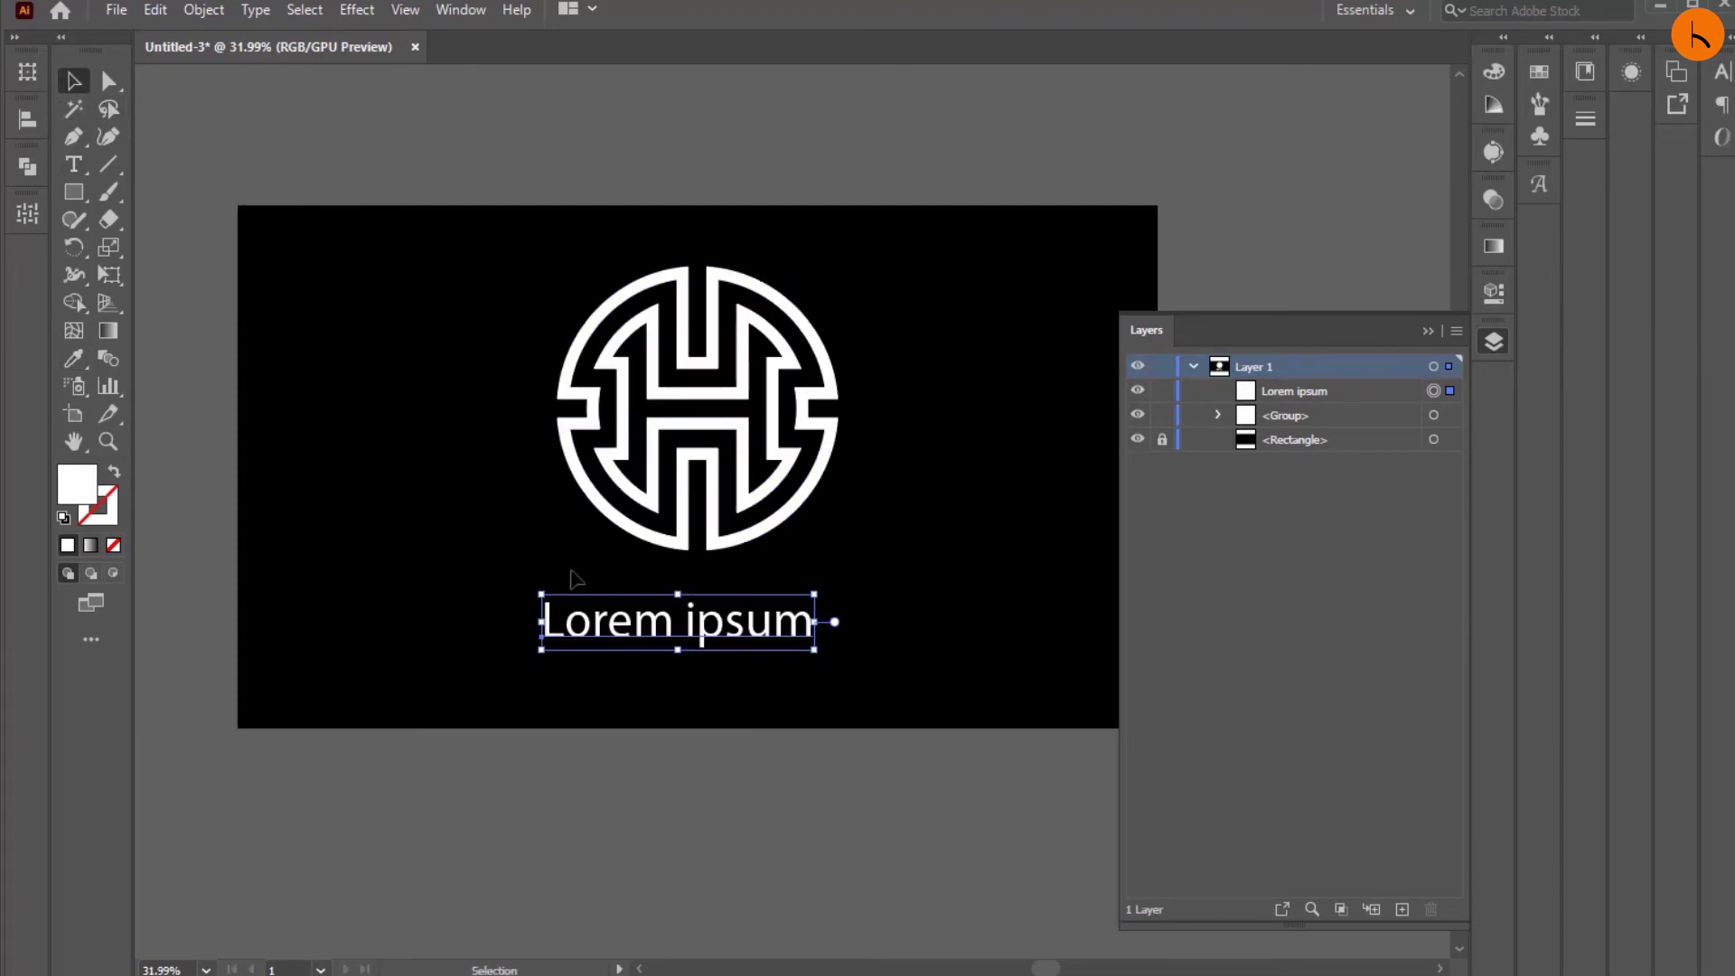
Replace the text with 'Huy Design' and enlarge it to about 95.2 pt.
double_click(639, 626)
key("ctrl+a")
type("Huy")
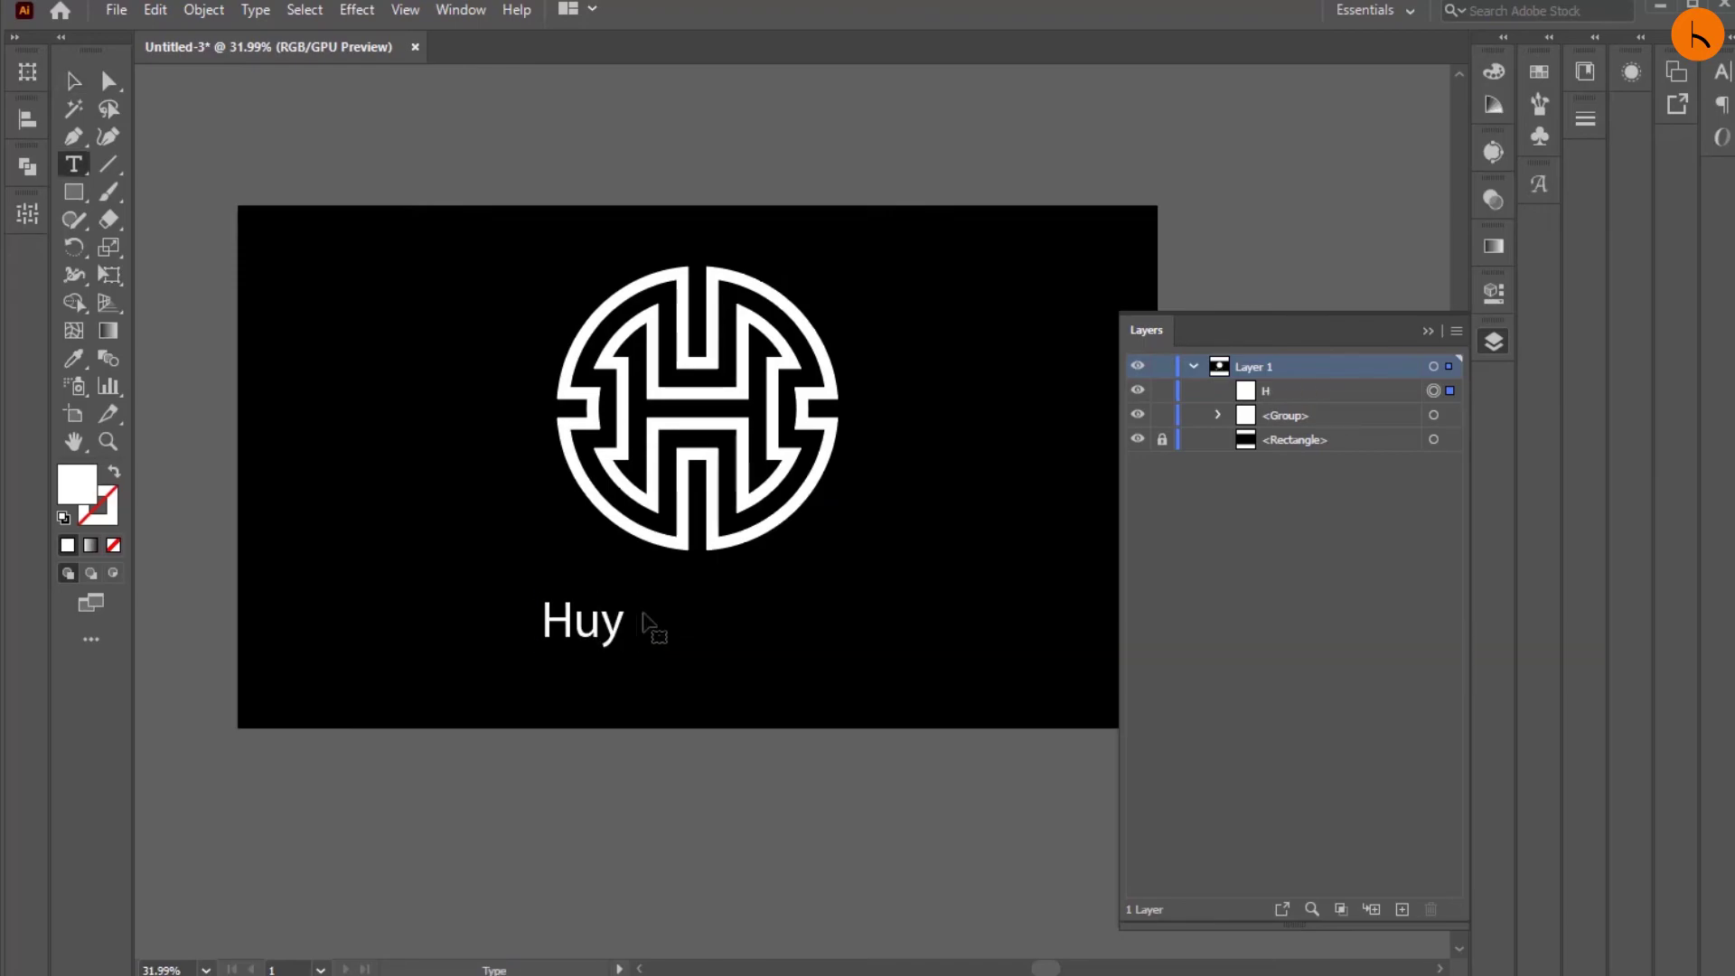
type(" desi")
type("gn")
key("Delete")
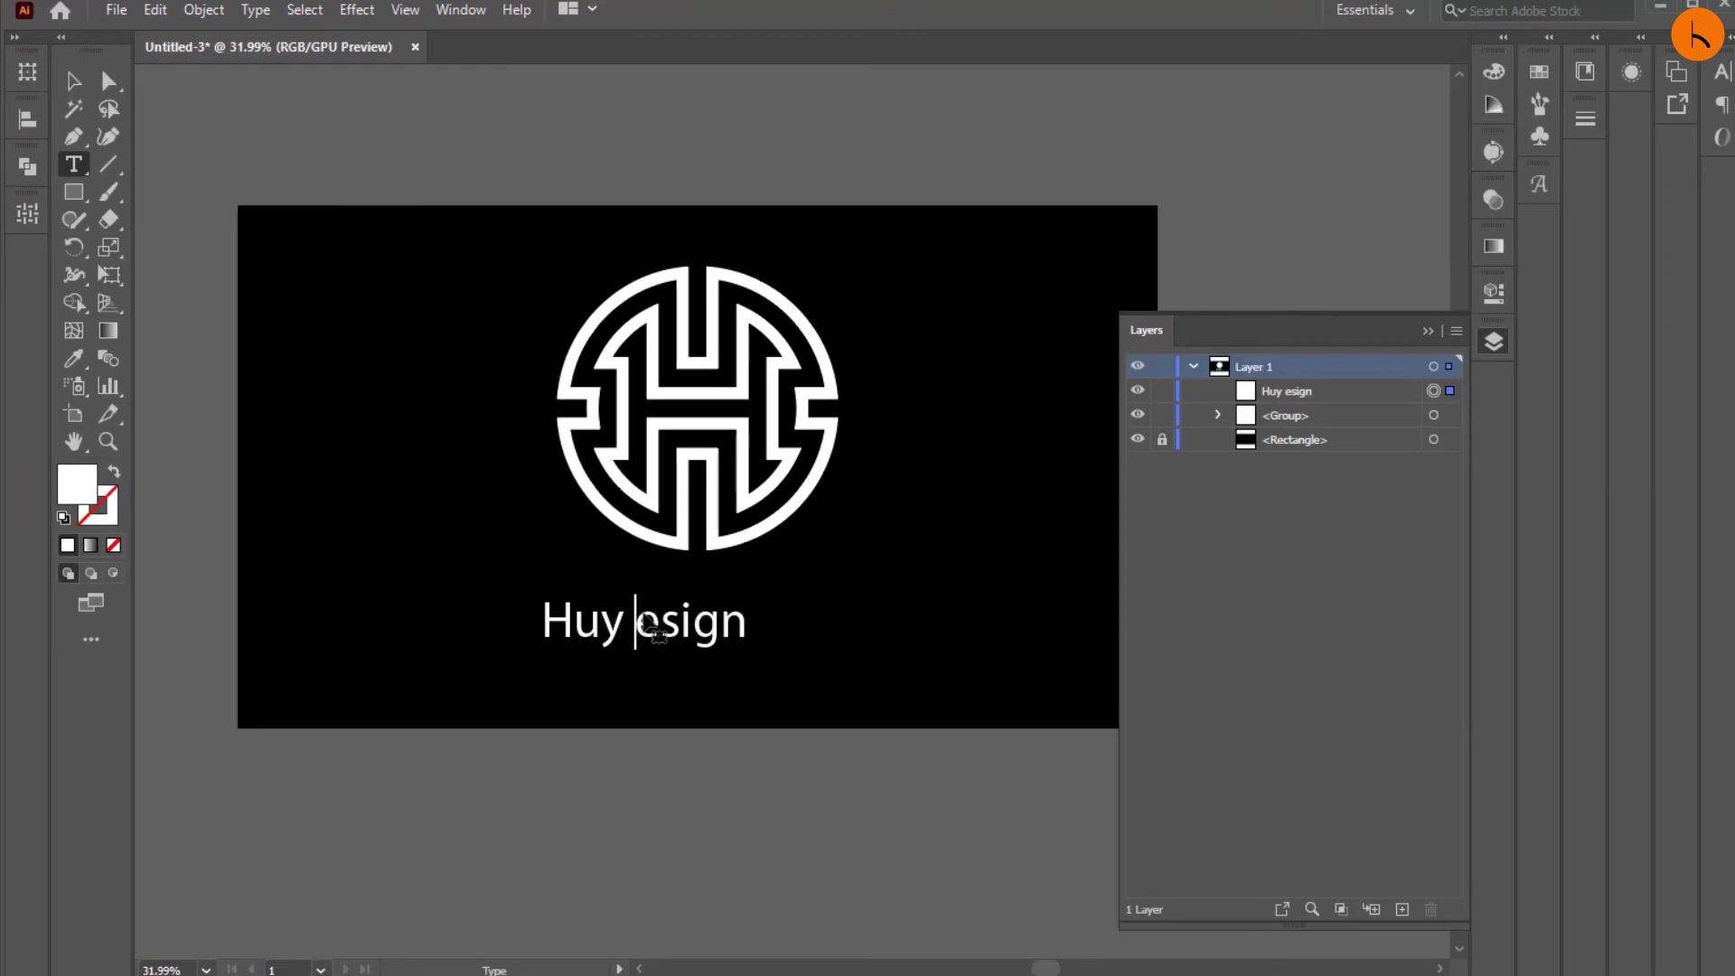
type("D")
left_click(77, 83)
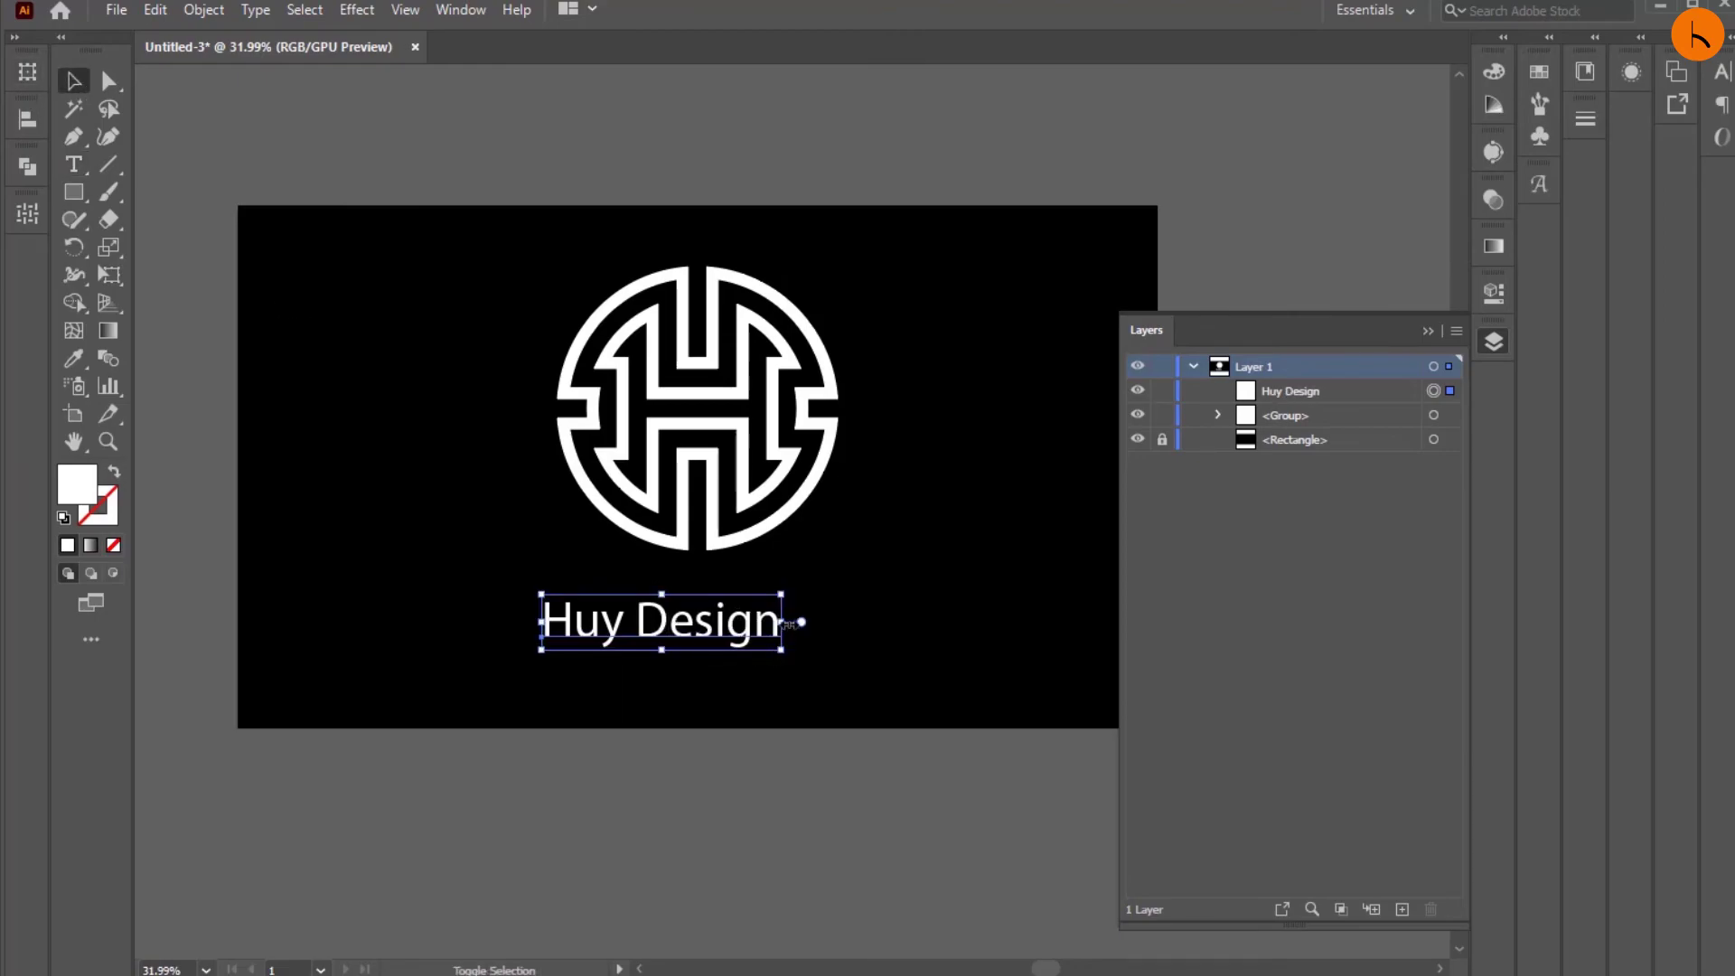
left_click_drag(788, 623, 868, 622)
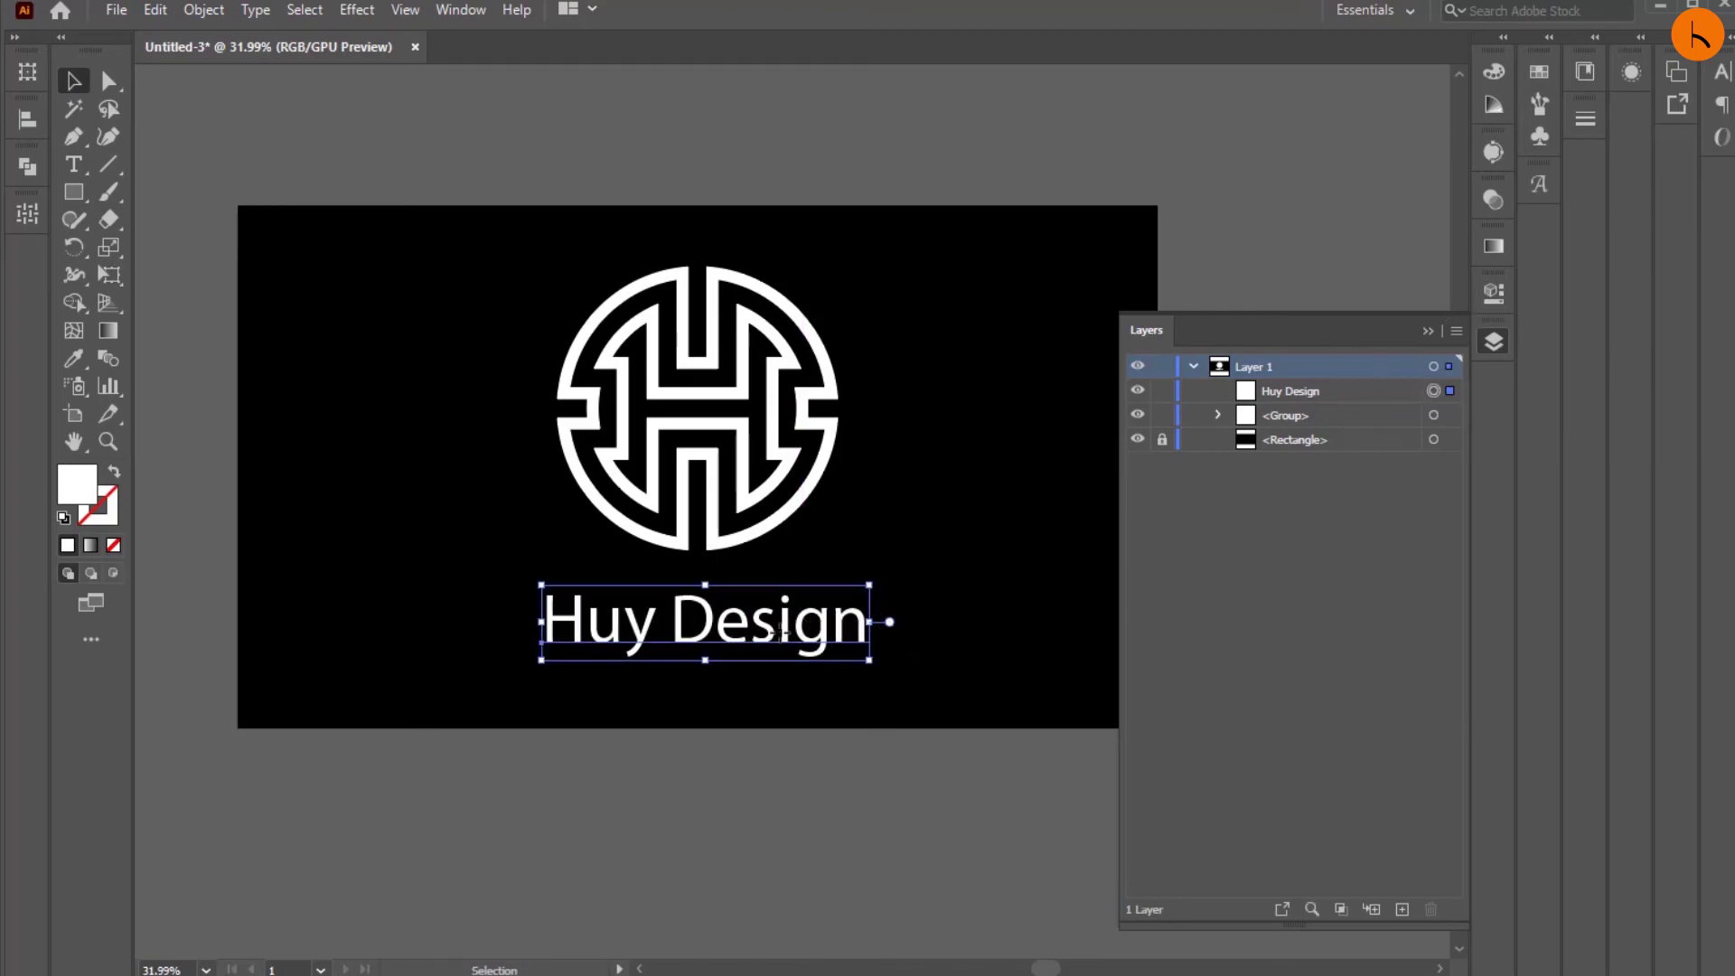
left_click(1493, 294)
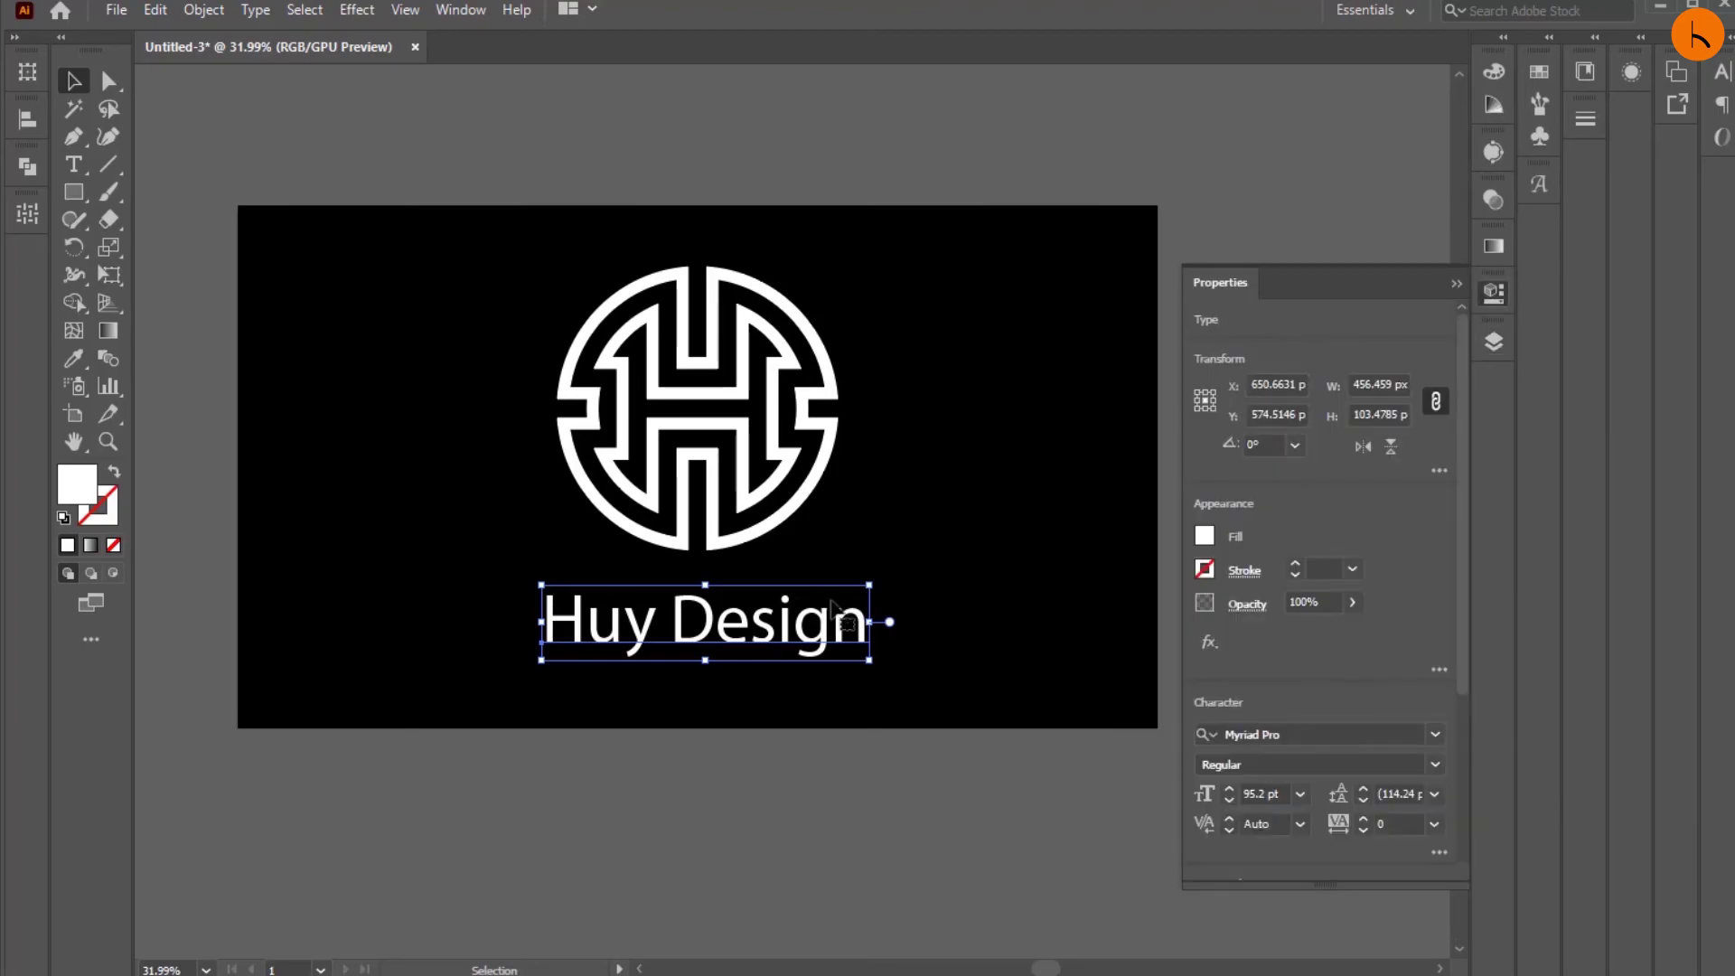
Convert the Huy Design text to outlines and move it up closer to the logo.
left_click(1453, 286)
key("ctrl+shift+o")
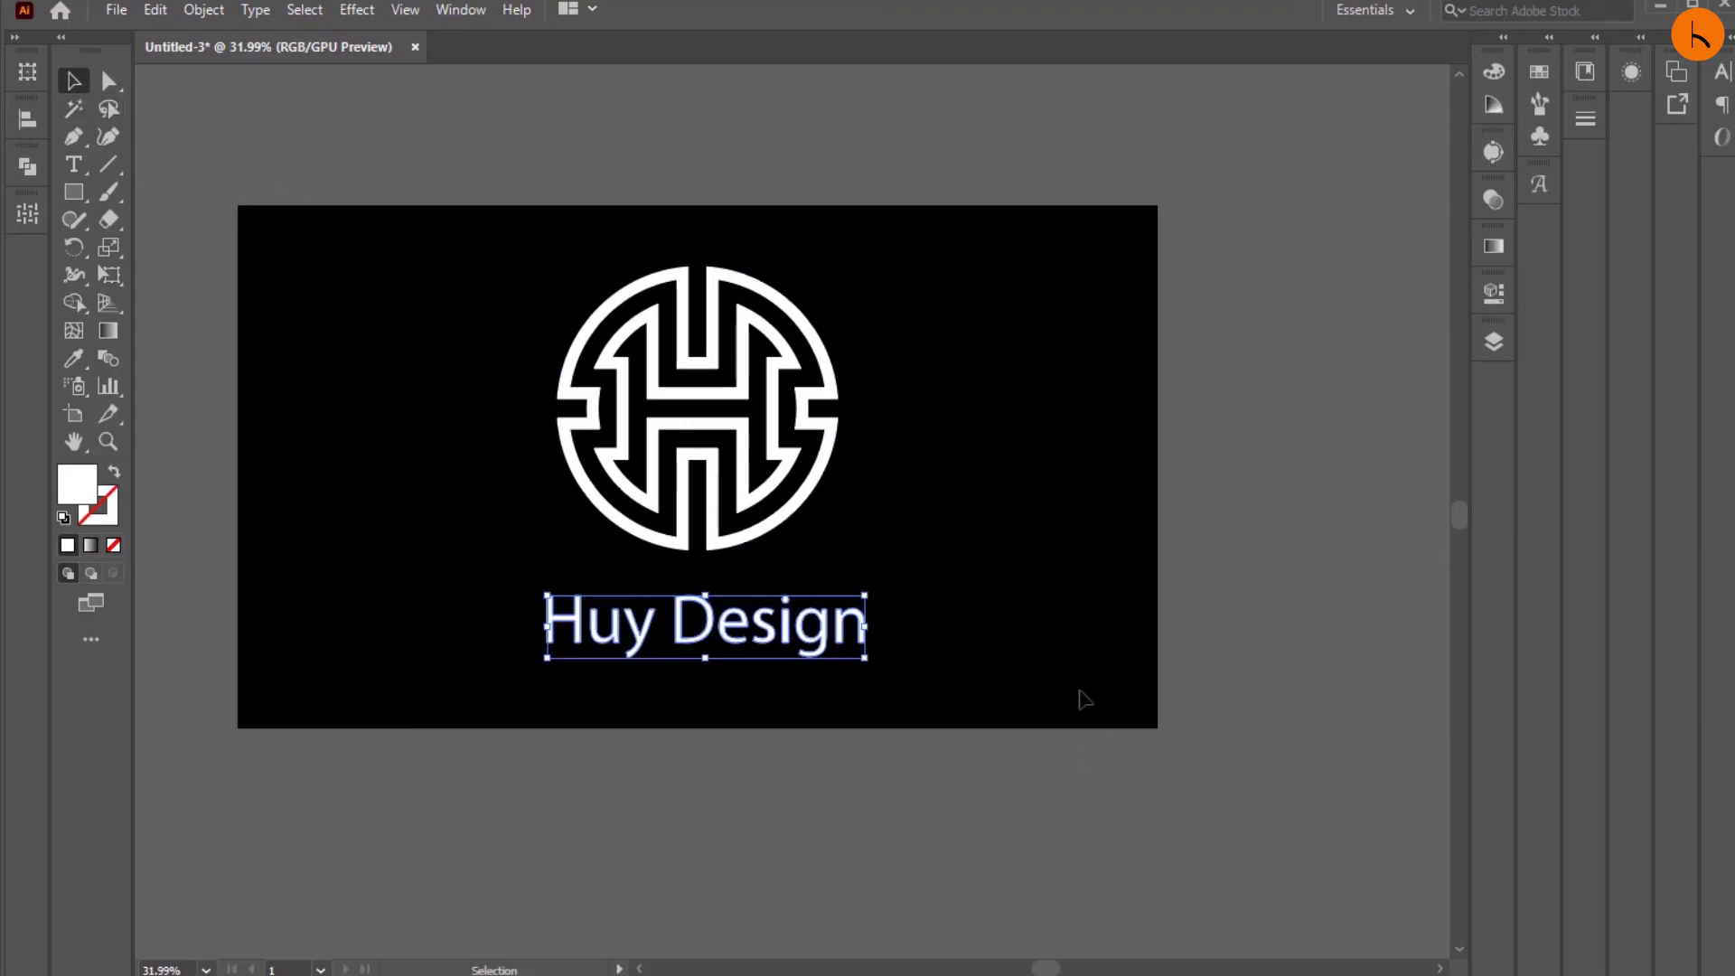
left_click(700, 406, "shift")
left_click(1492, 291)
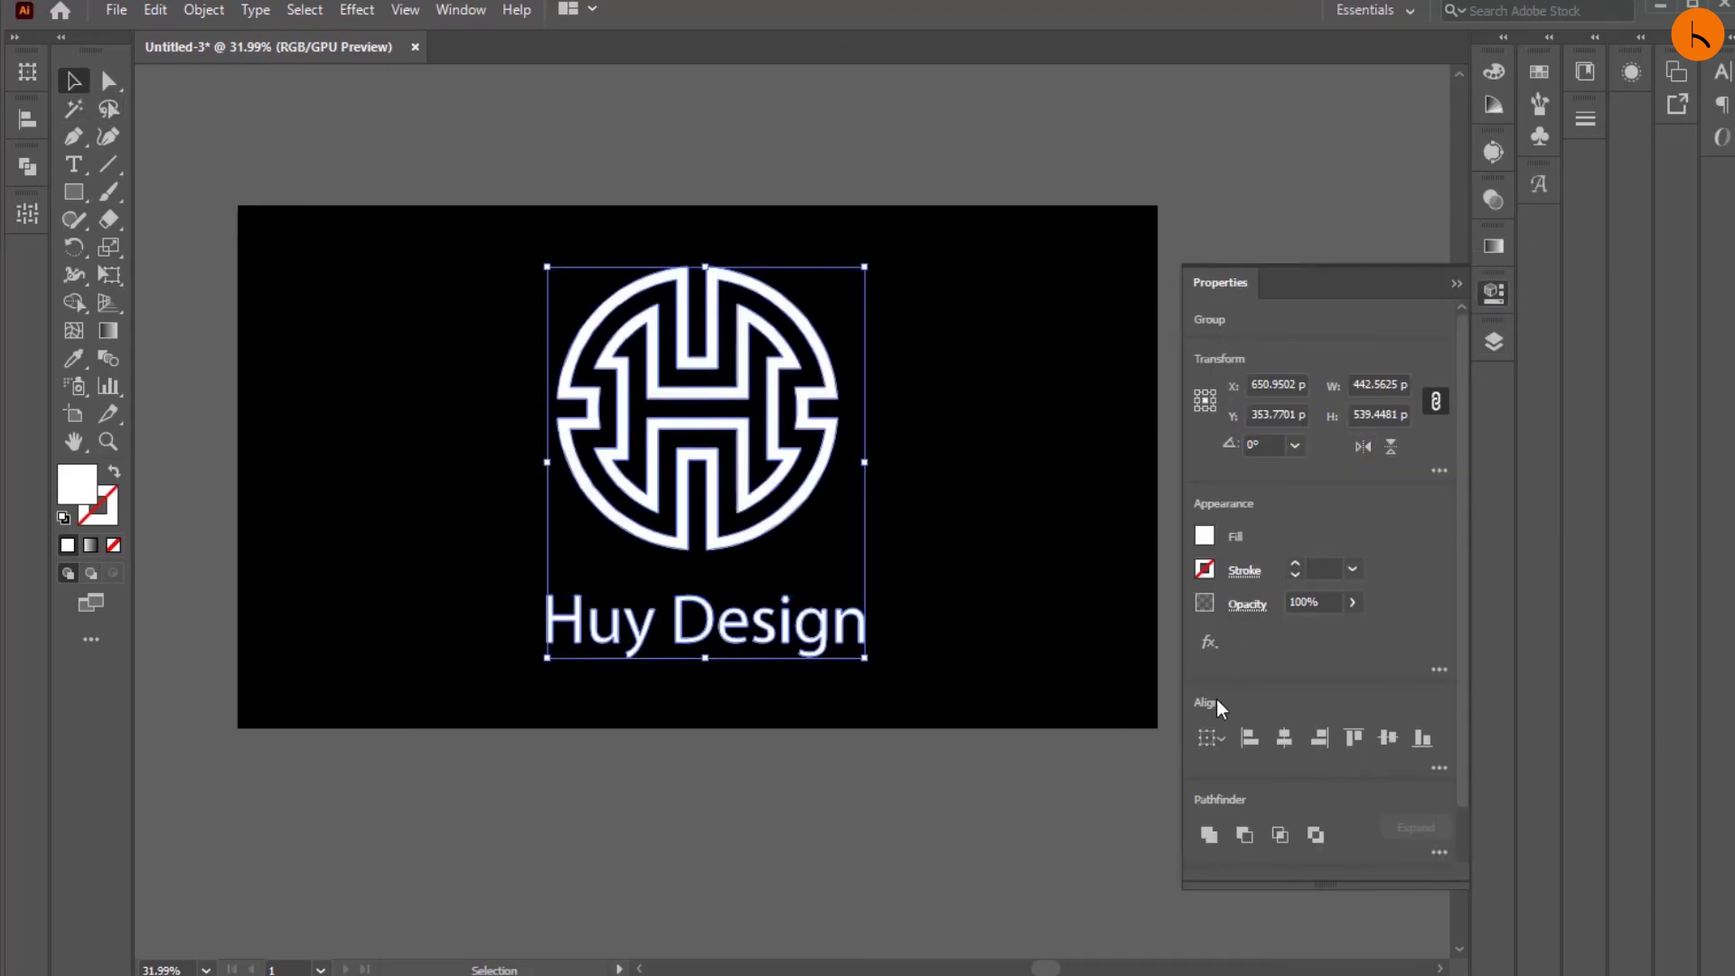
left_click(949, 723)
left_click_drag(761, 644, 762, 631)
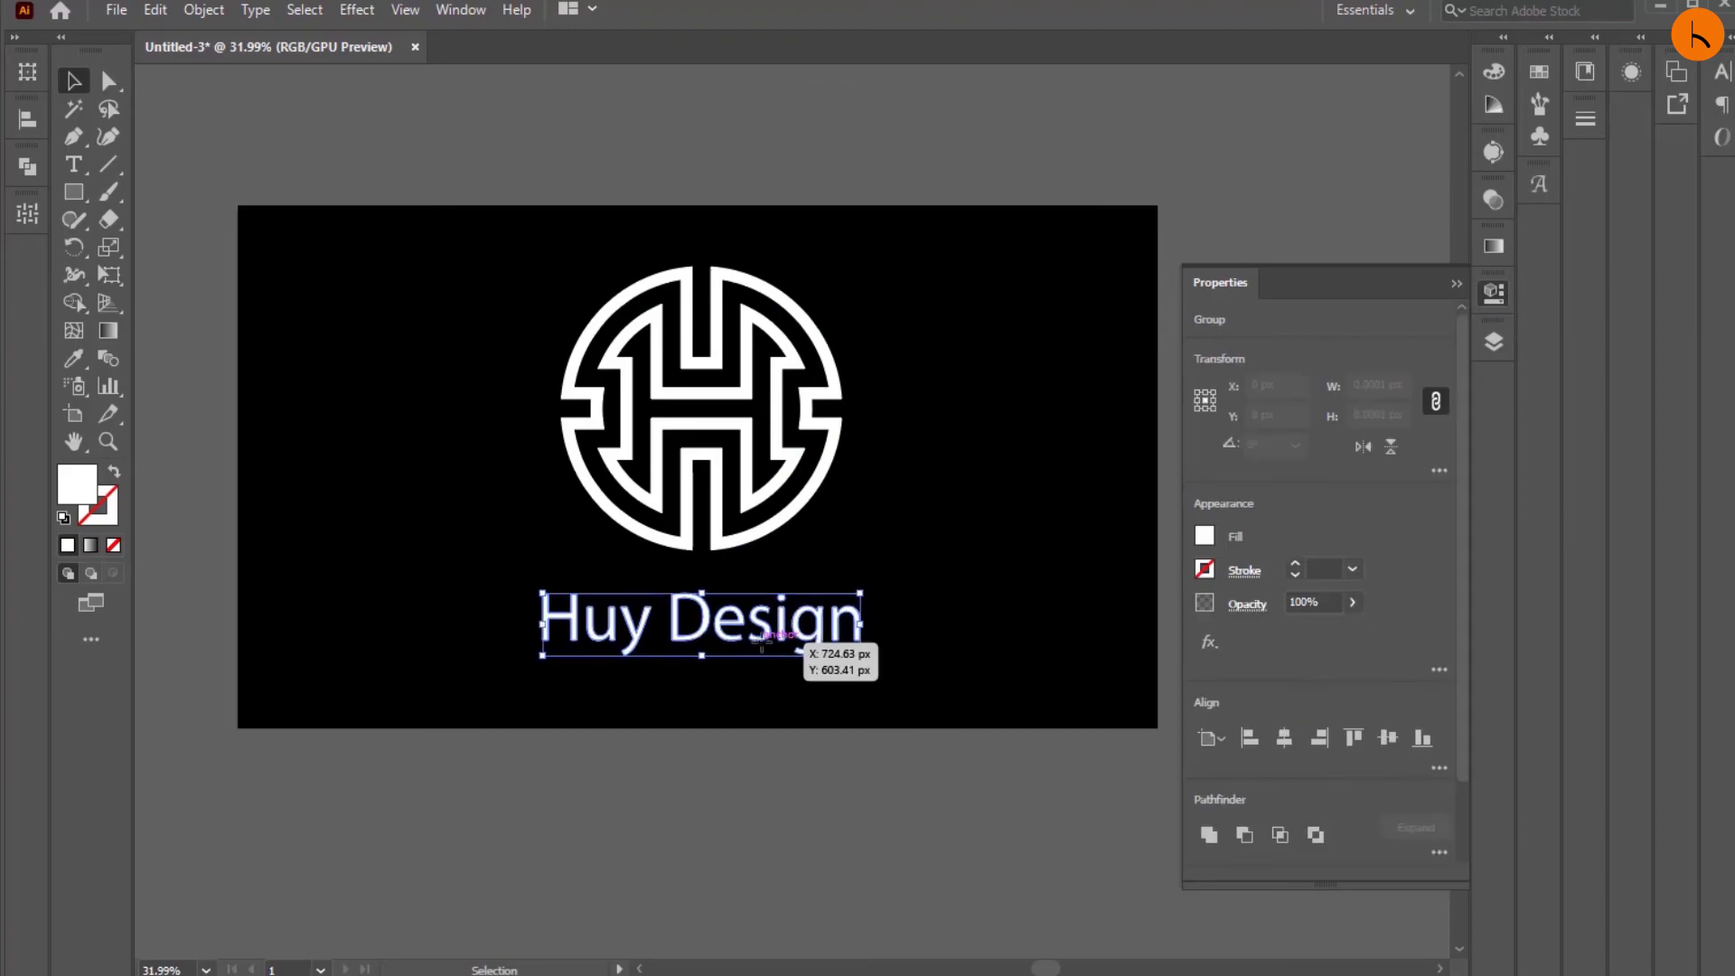
left_click(800, 741)
Group the logo and text and centre them horizontally and vertically on the artboard.
left_click(710, 585)
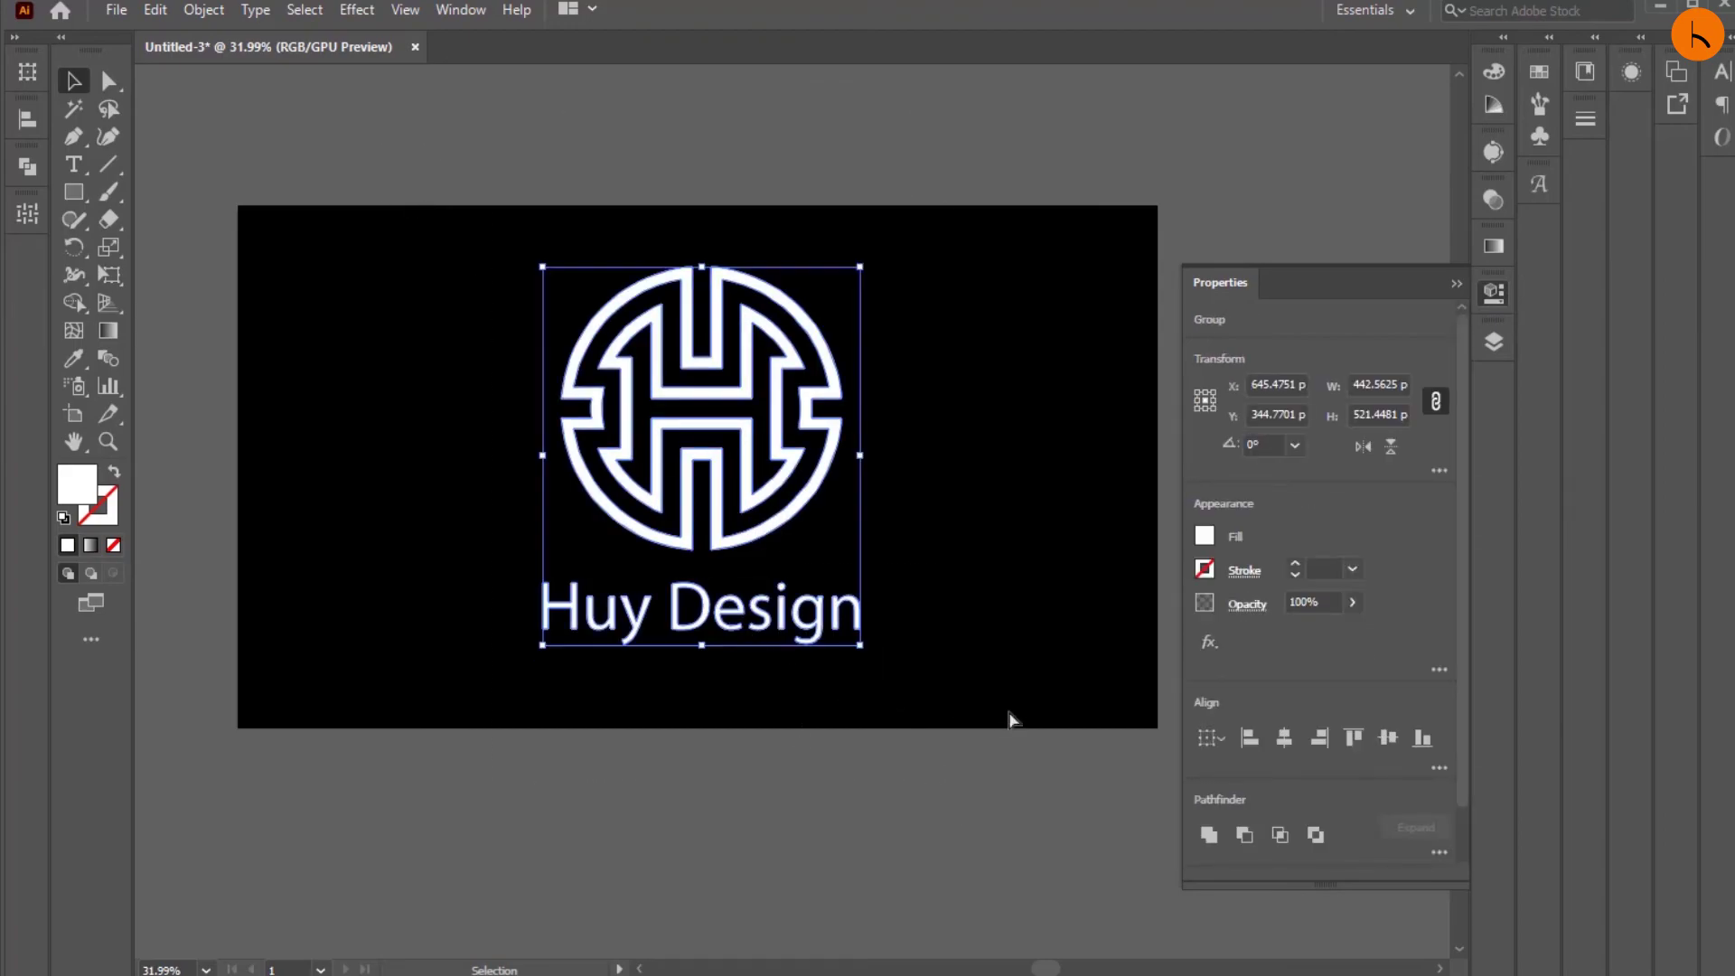
key("shift+ctrl+o")
left_click(1284, 738)
left_click(1387, 738)
left_click(956, 665)
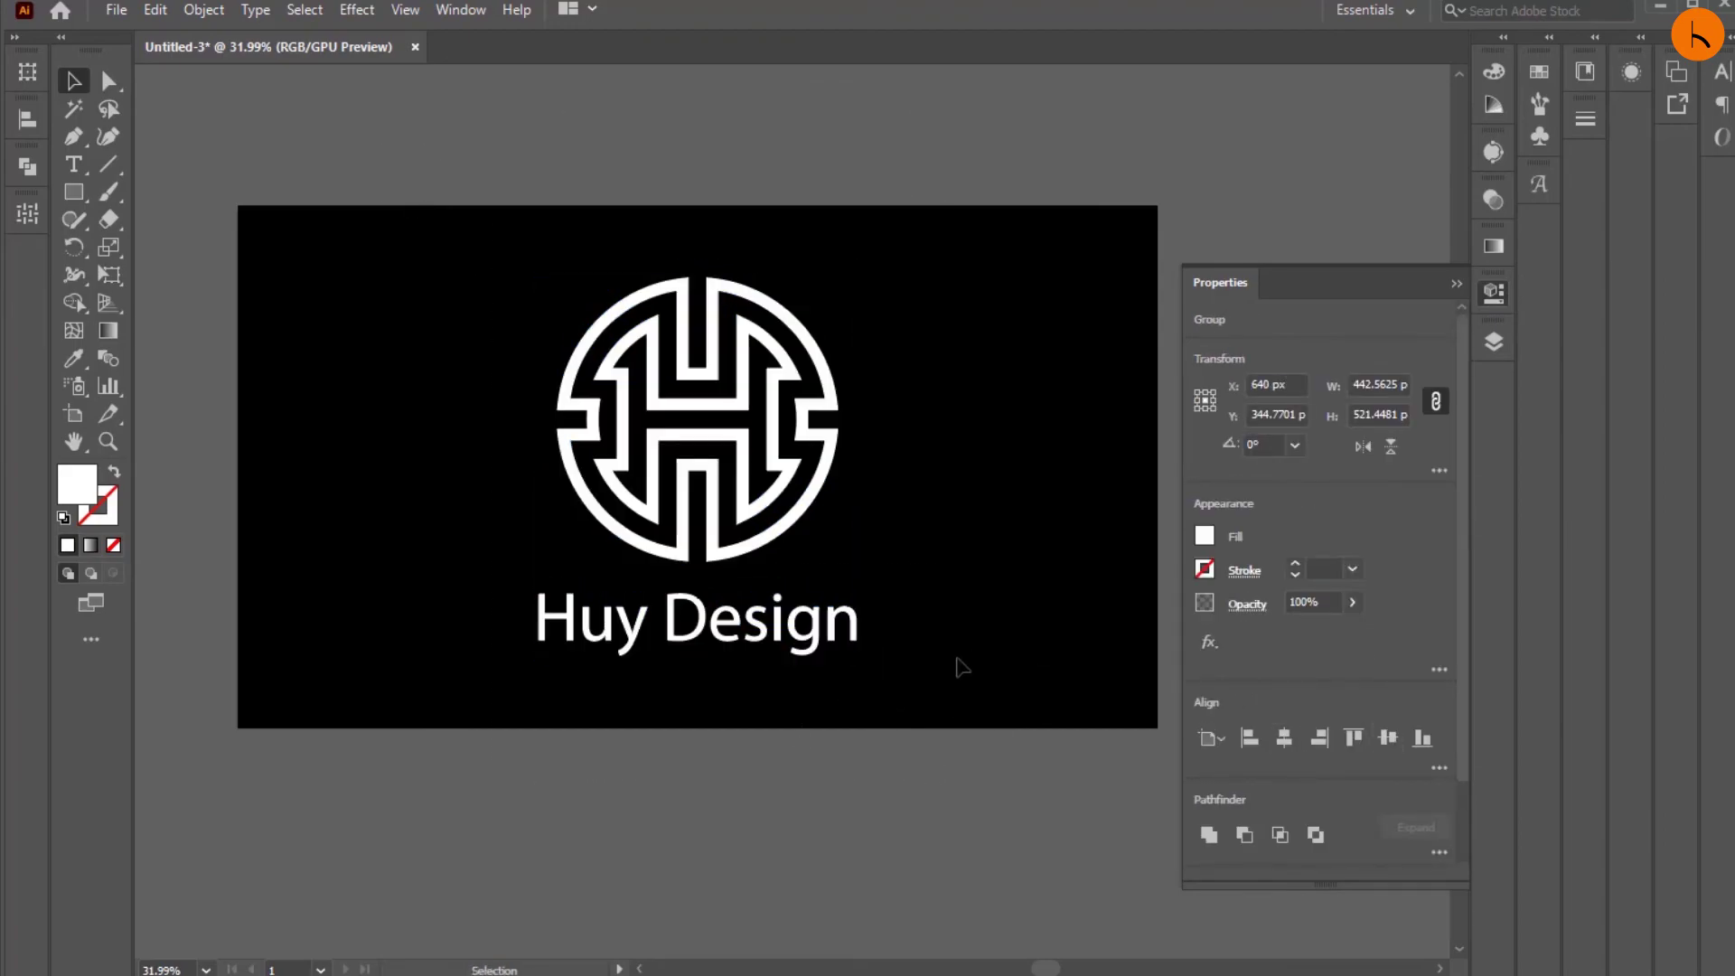
left_click(1456, 284)
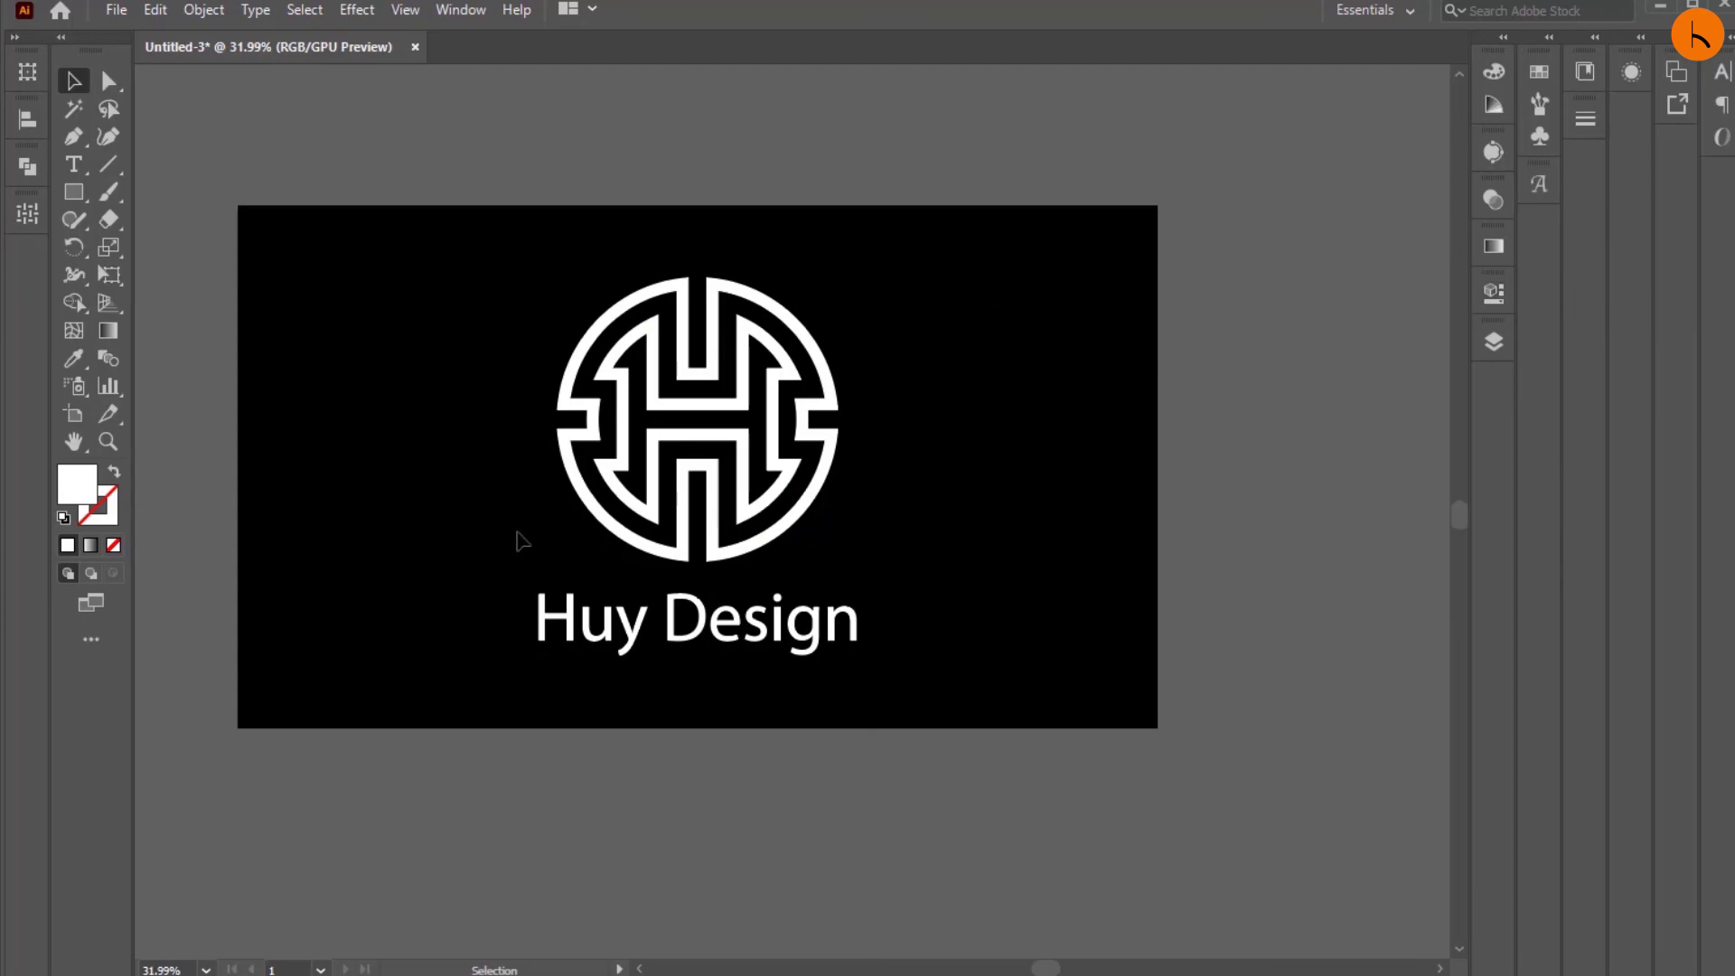